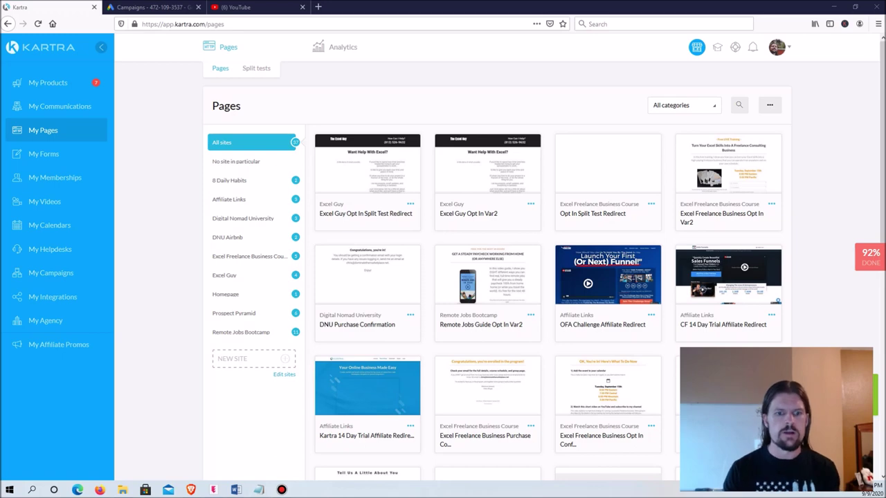
Step: Add a new site called 'Example' and return to the pages list
click(285, 359)
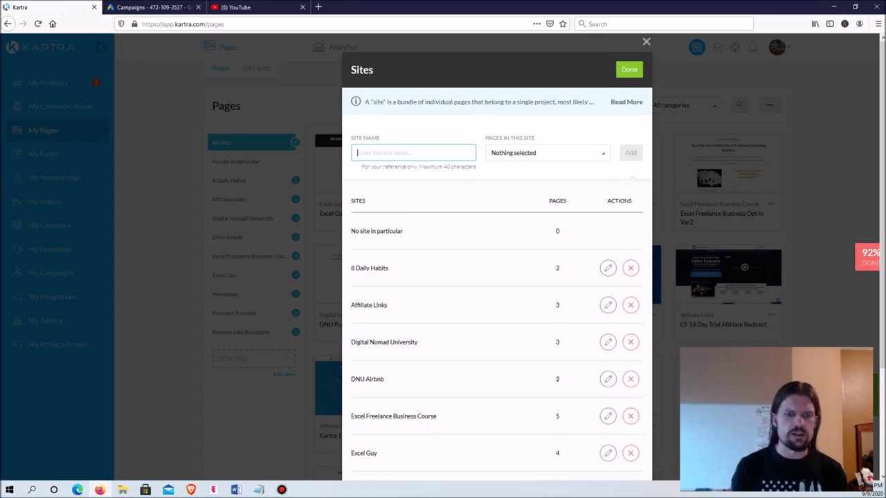
text(Example)
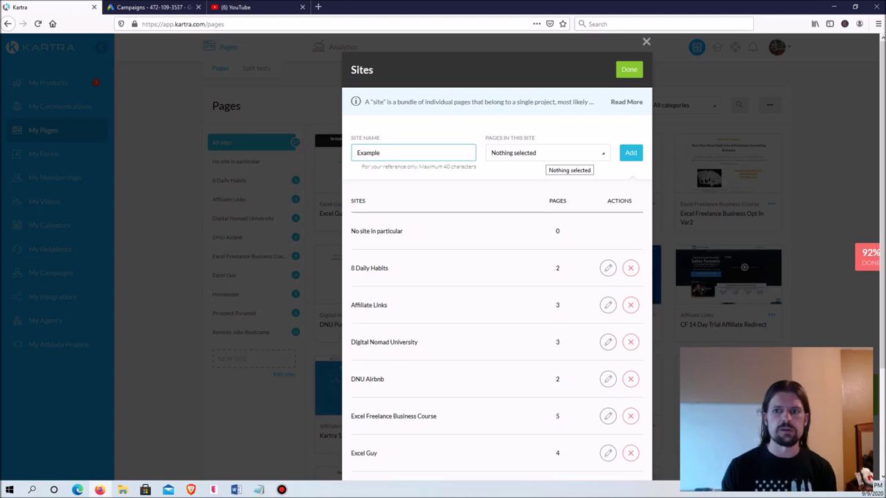
click(630, 153)
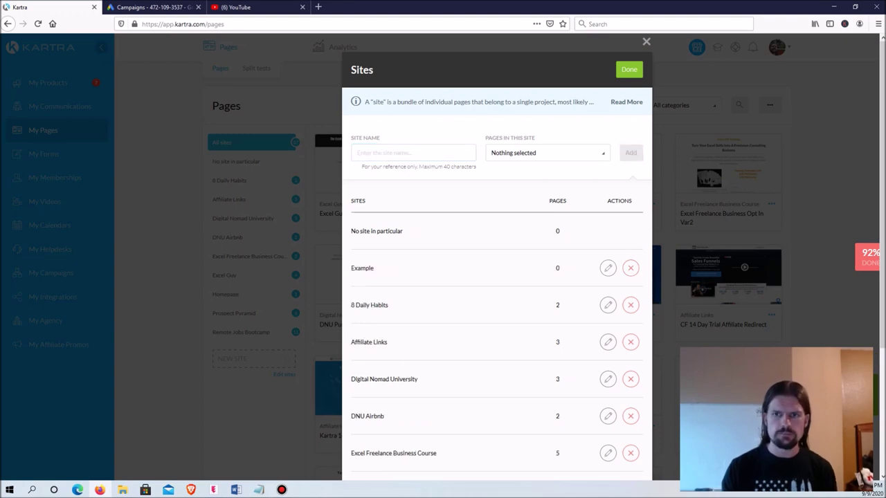
click(629, 69)
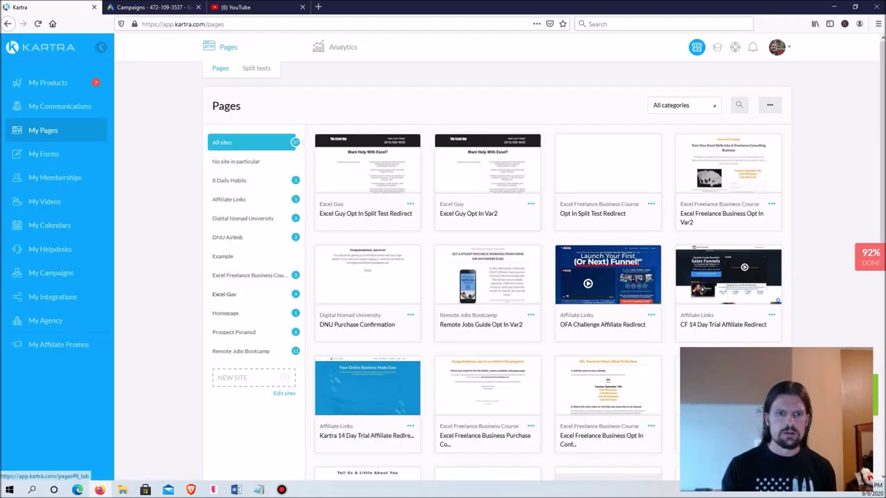
Step: Filter the pages list to show only the Example site
click(222, 257)
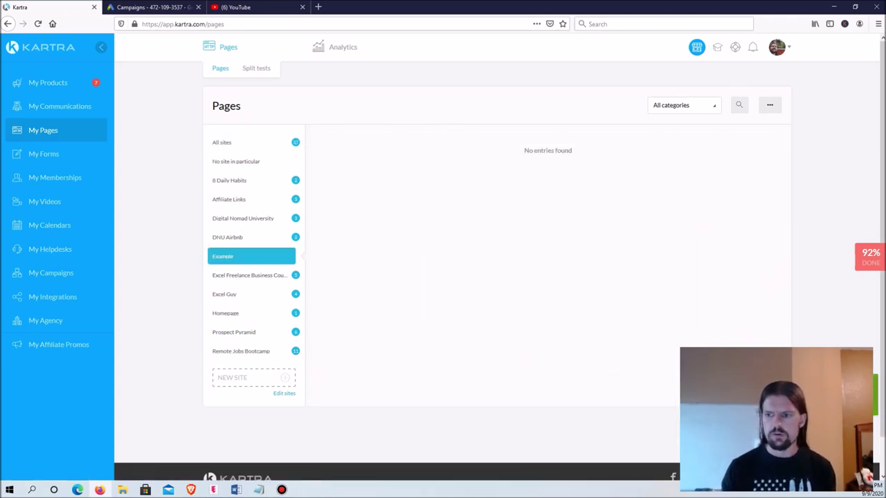
scroll(498, 262, down, 1)
scroll(498, 263, up, 1)
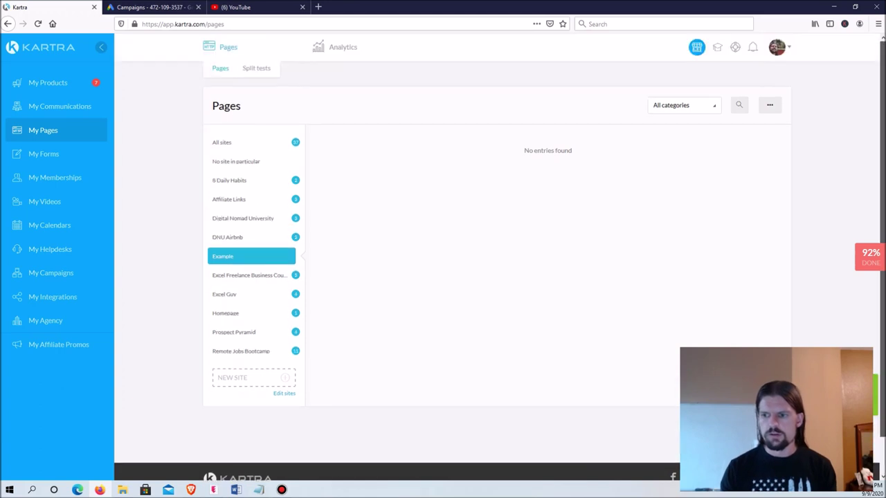
scroll(498, 263, down, 1)
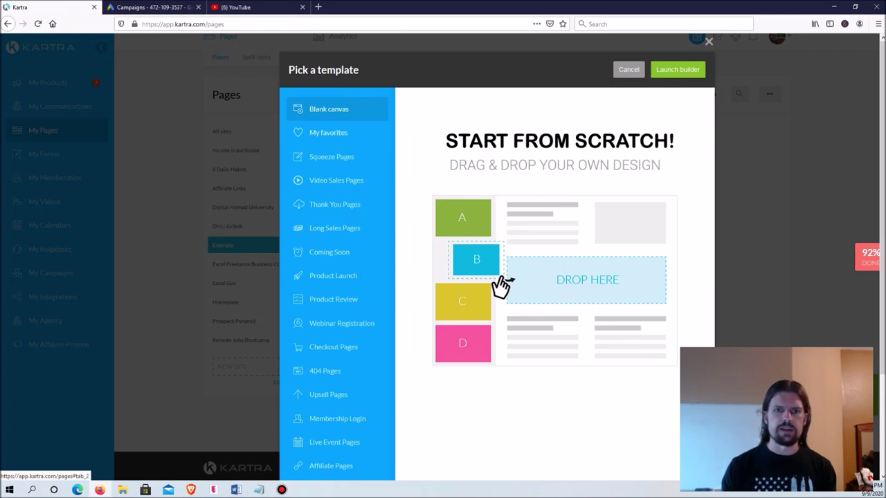
Step: Start a blank-canvas page and name it 'Consulting Opt In Page'
click(677, 69)
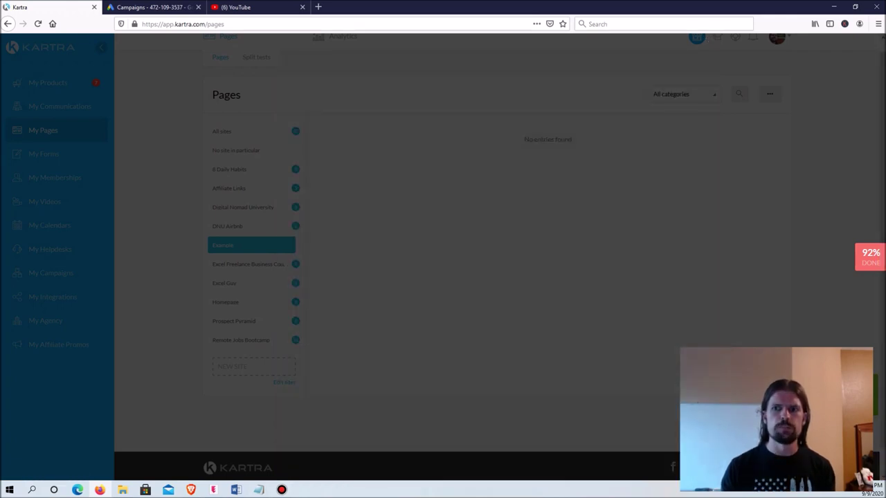
click(499, 125)
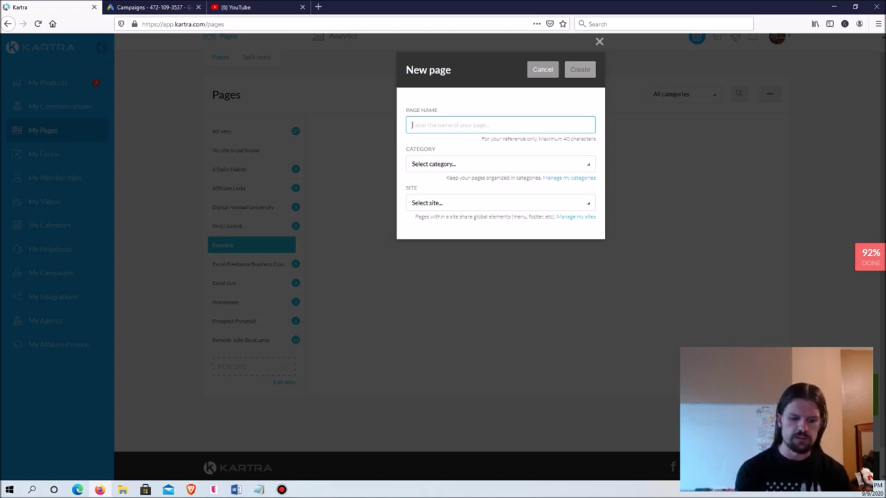
text(Consulting)
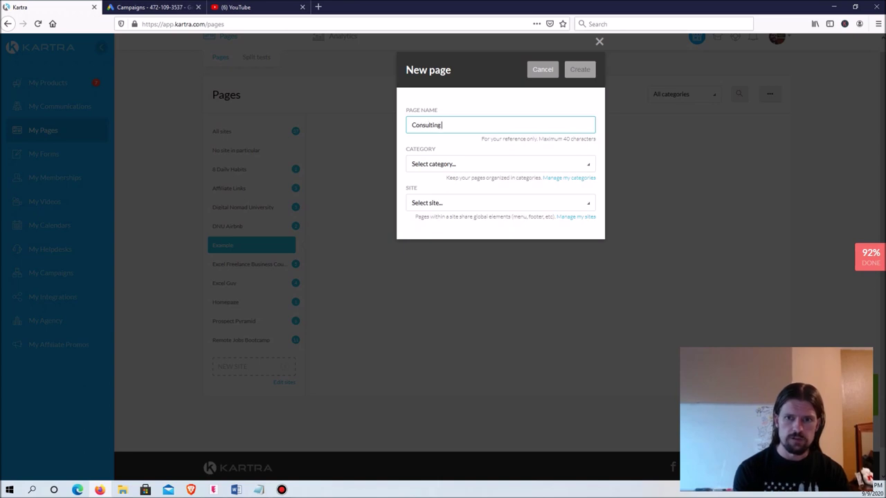
text( opt In)
key(BackSpace)
key(BackSpace)
key(BackSpace)
key(BackSpace)
key(BackSpace)
text(Opt In Page)
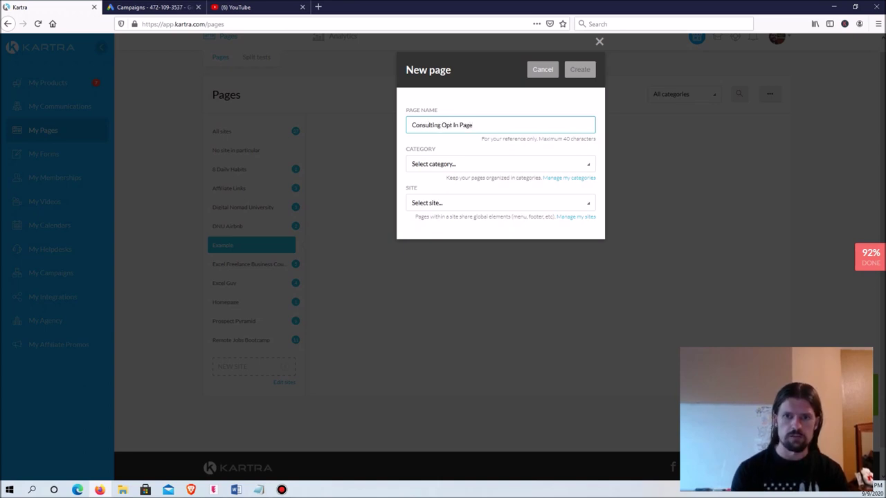
Step: Give the page No category, assign it to the Example site, and create it
key(Tab)
key(Return)
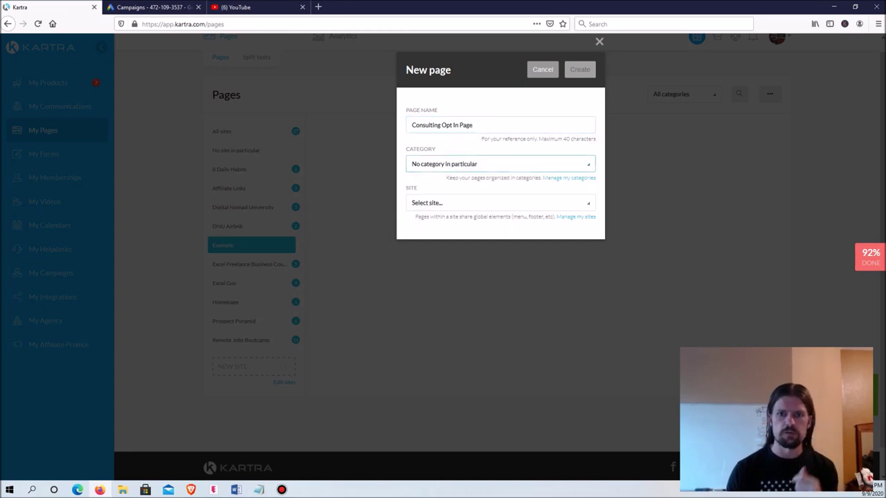
key(Tab)
key(Return)
scroll(499, 270, down, 3)
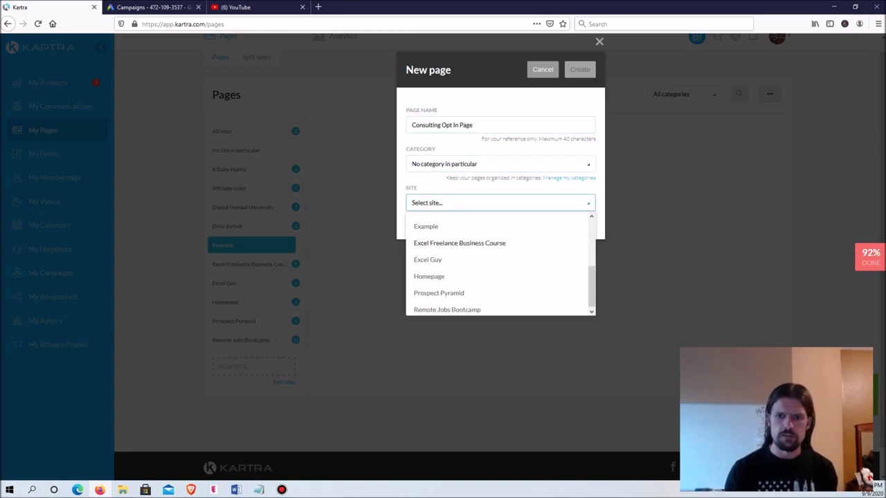
click(425, 226)
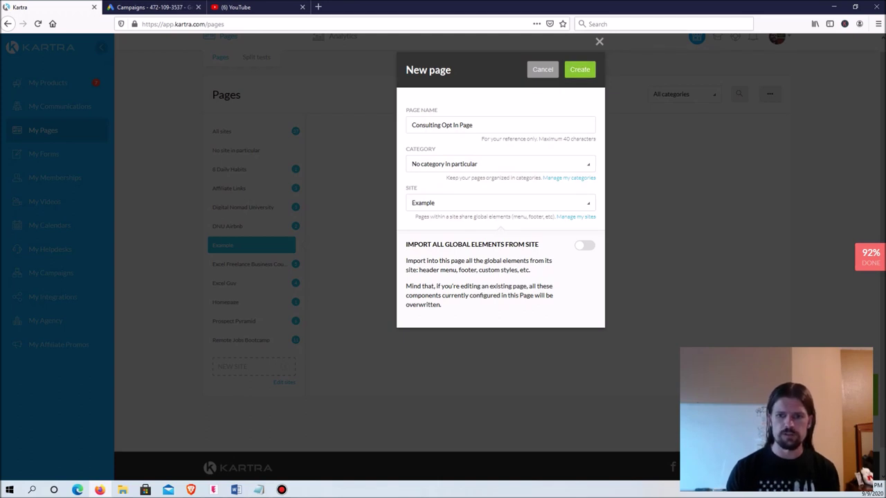
click(580, 70)
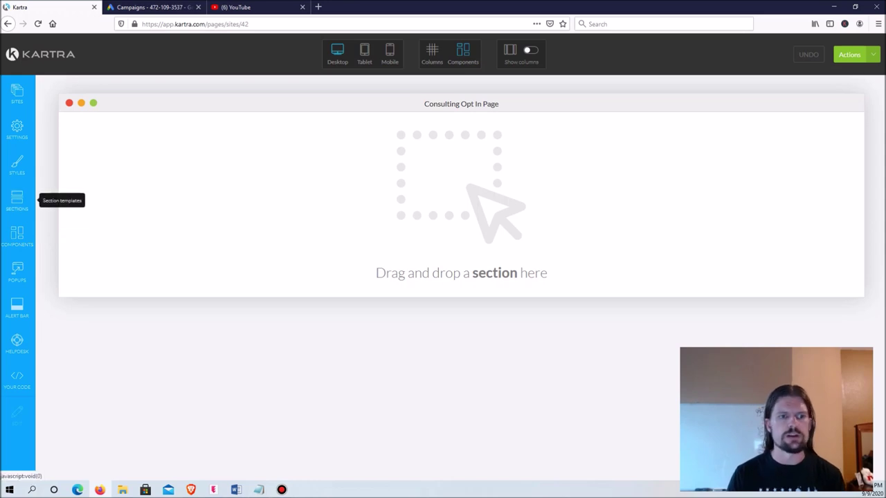
Step: Drag an Empty Block section onto the blank canvas, then show the Columns component layouts
click(17, 200)
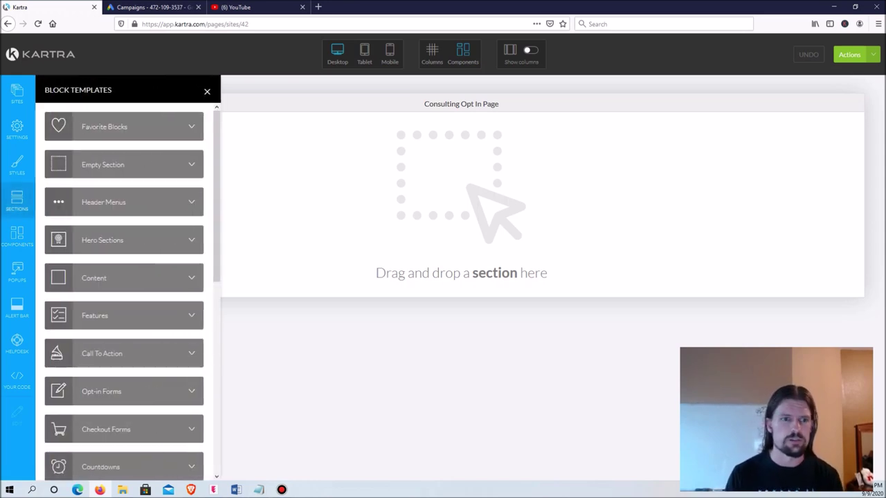
click(125, 164)
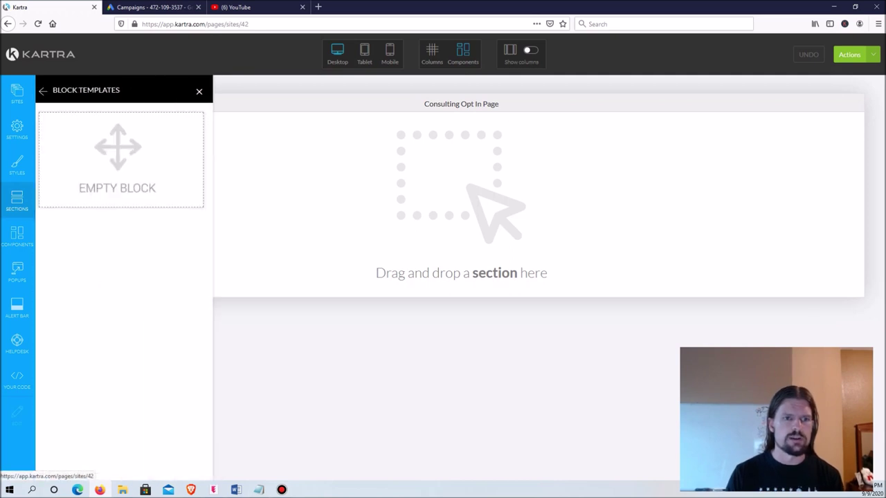
drag(128, 159, 435, 182)
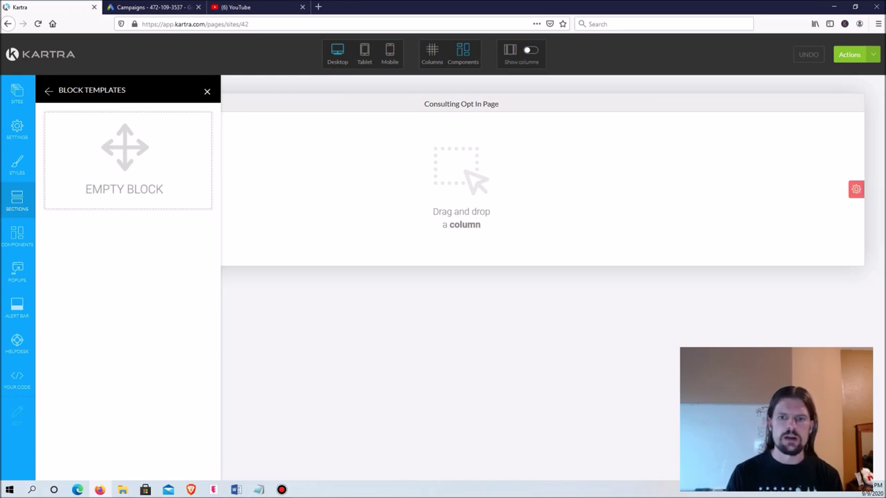
click(17, 235)
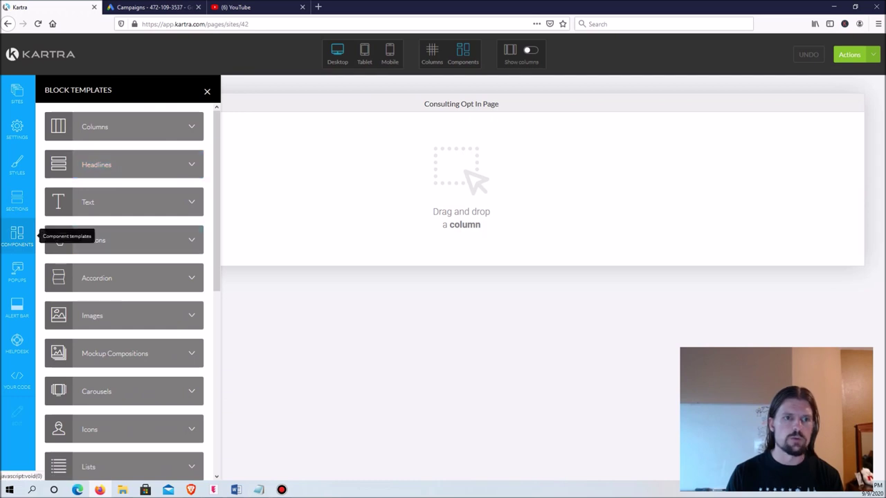
click(125, 126)
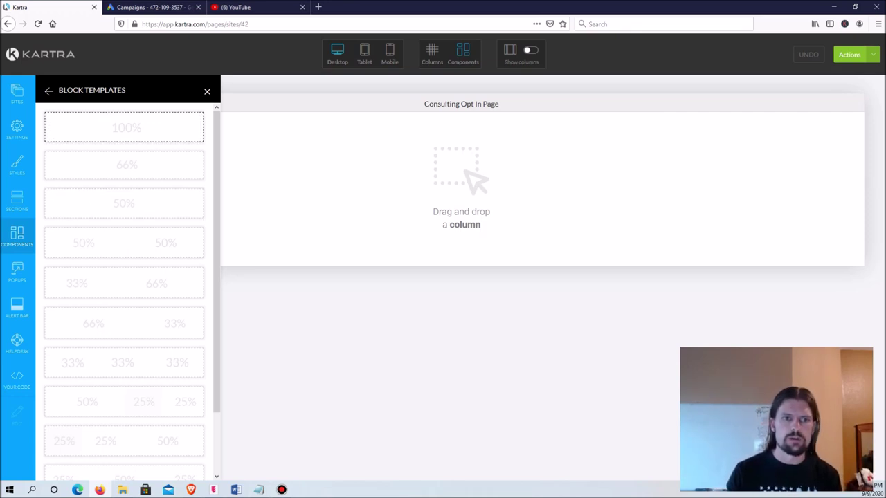
Step: Place a 100% column in the empty section and close the Block Templates panel
drag(124, 127, 461, 187)
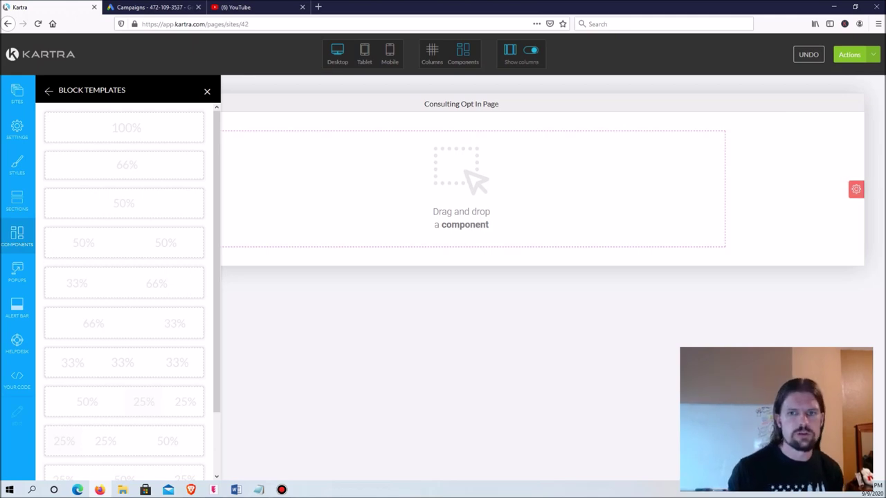
click(206, 91)
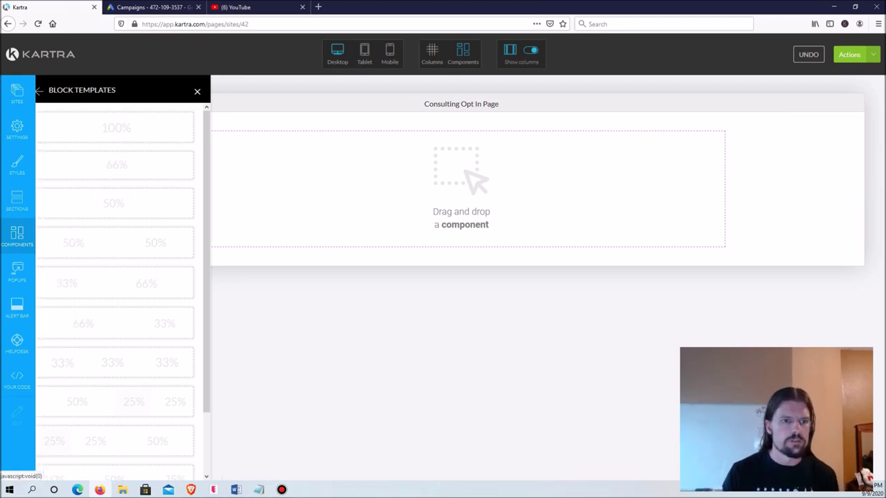
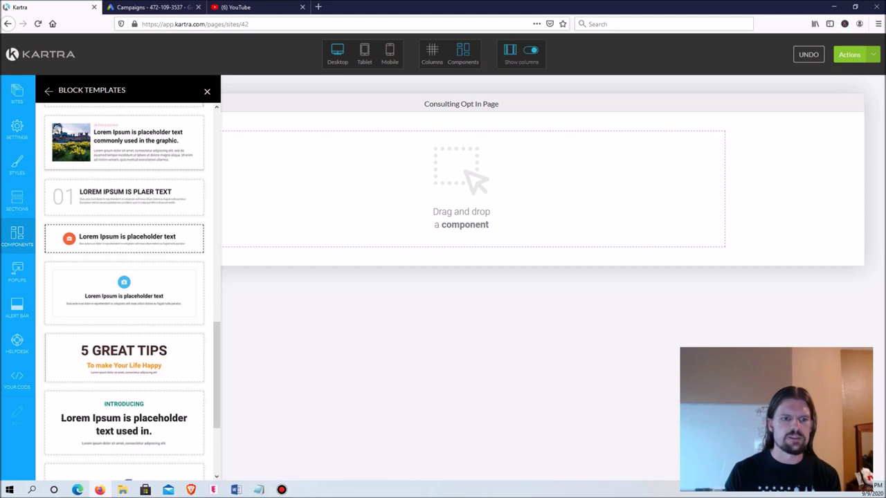
Step: Return to the component category list (Columns, Headlines, Text) and choose the Text templates
scroll(125, 290, up, 10)
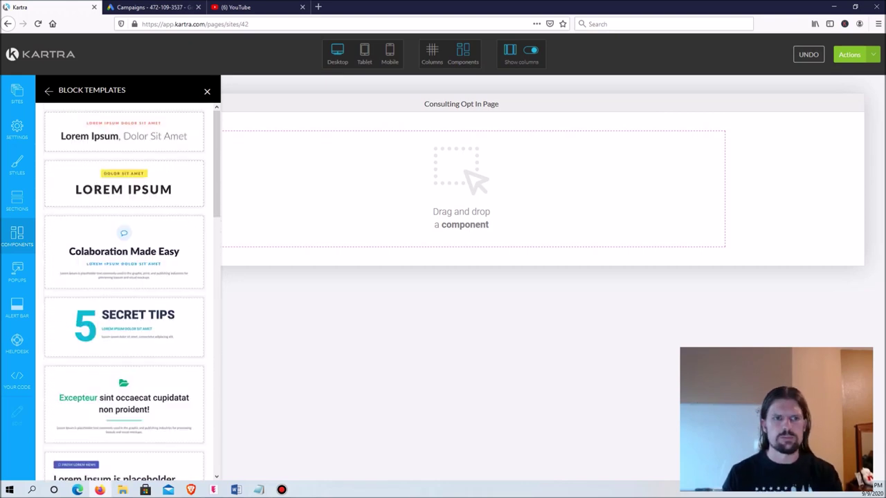
click(49, 90)
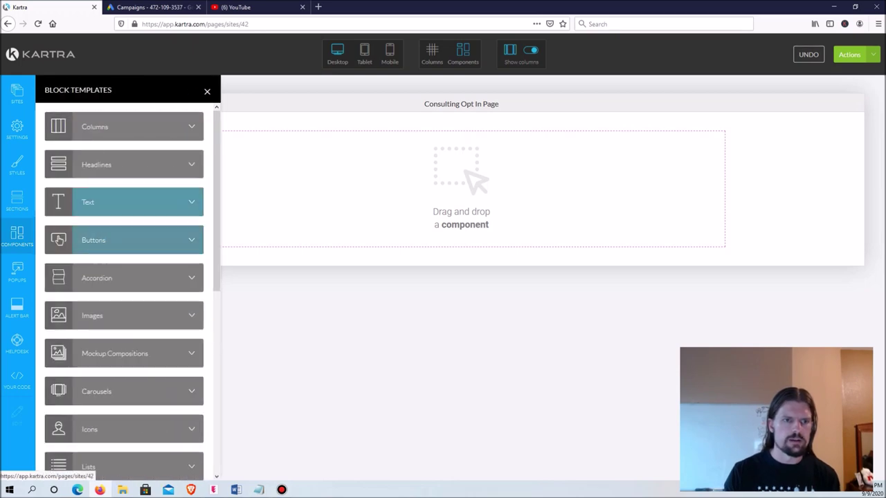
click(121, 202)
Step: Drag a Lorem ipsum paragraph block onto the empty page and select all its placeholder text
drag(128, 138, 424, 157)
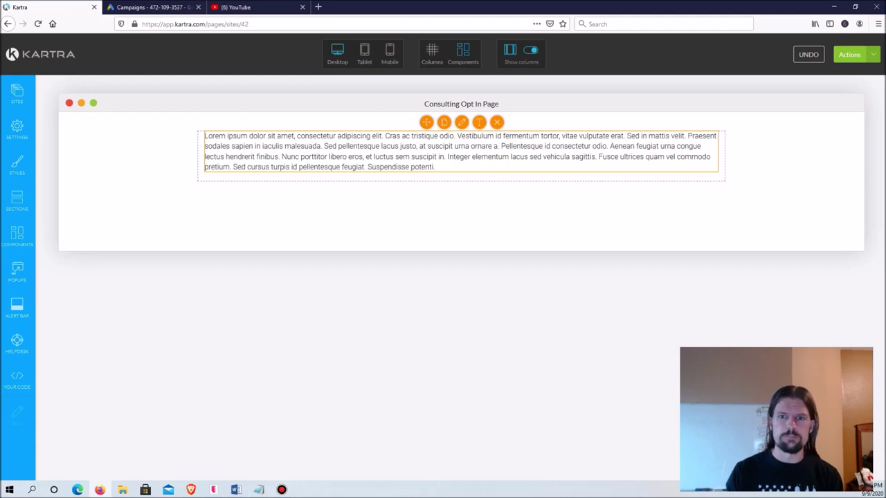
click(205, 136)
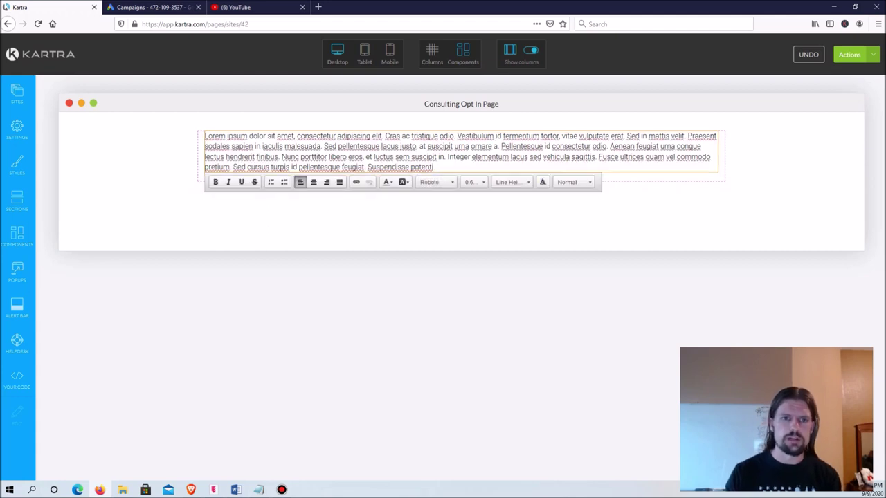
drag(435, 167, 205, 153)
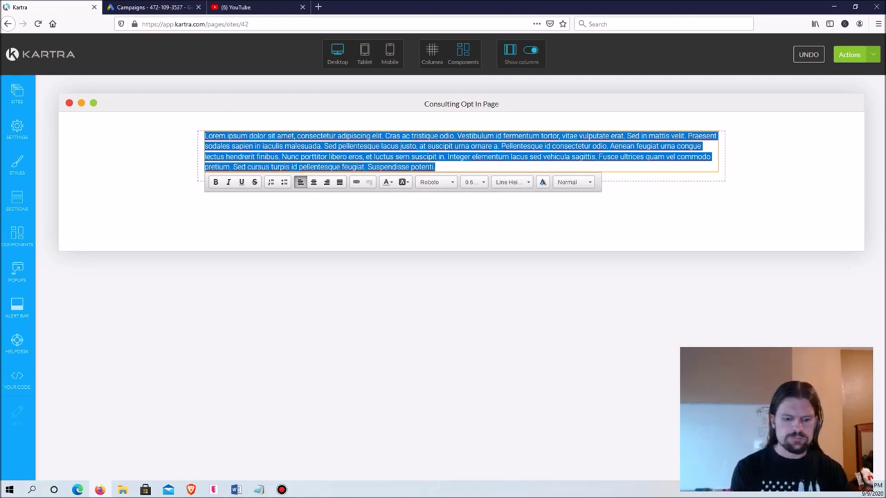
Step: Replace the placeholder with 'Want Help With Excel?' and centre-align it
text(Want)
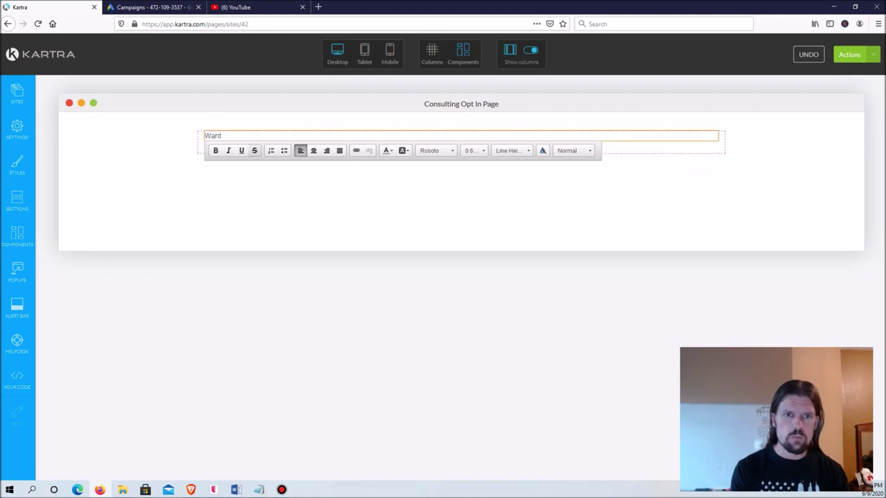
text( Help With Excel?)
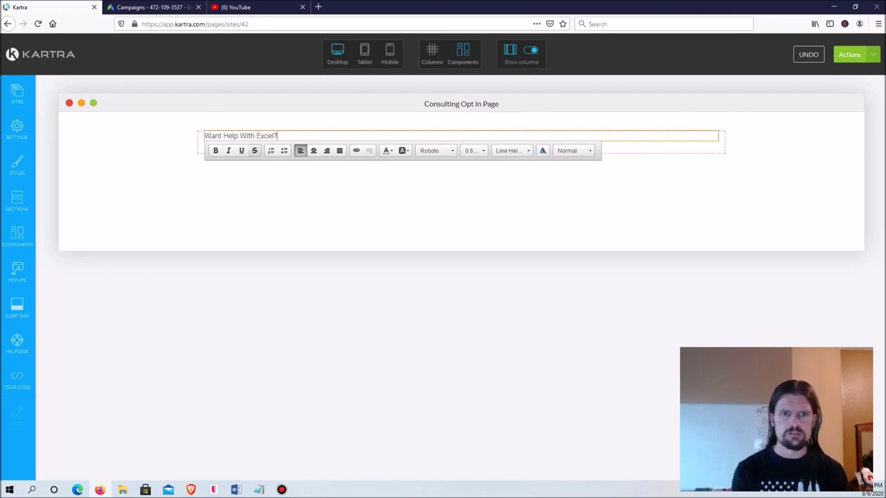
key(ctrl+shift+Left)
key(ctrl+shift+Left)
key(ctrl+shift+Left)
key(ctrl+shift+Left)
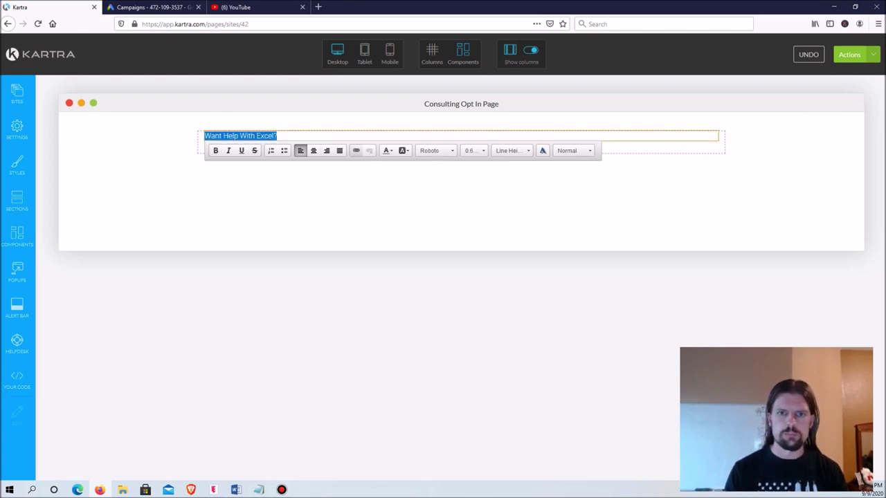
click(313, 151)
Step: Enlarge the headline to 3.0rem font size and make it bold
click(473, 150)
scroll(487, 145, down, 3)
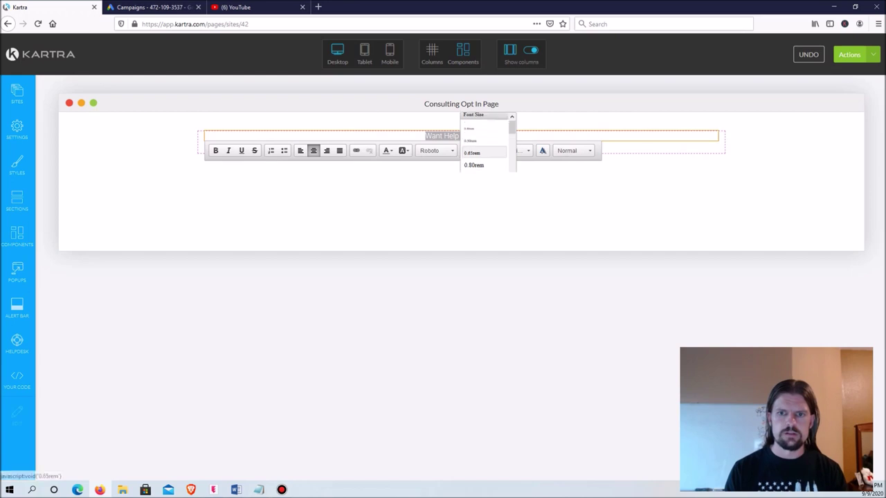
click(481, 162)
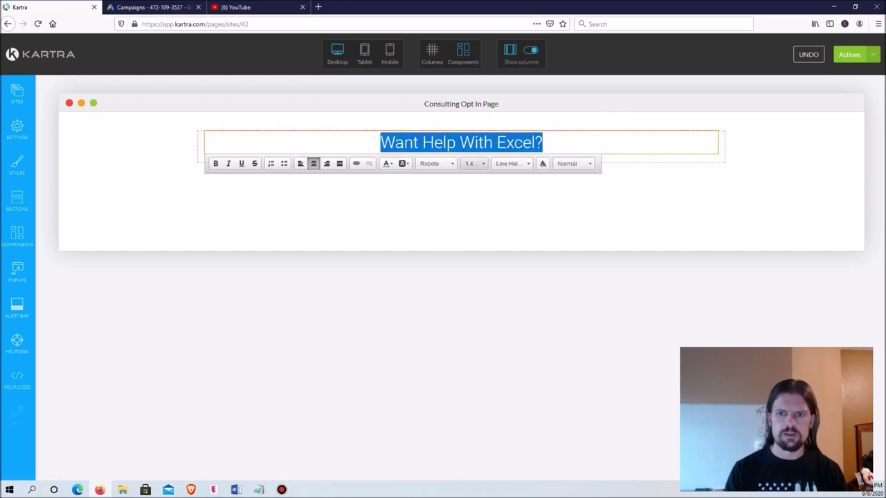
click(474, 163)
scroll(487, 149, down, 2)
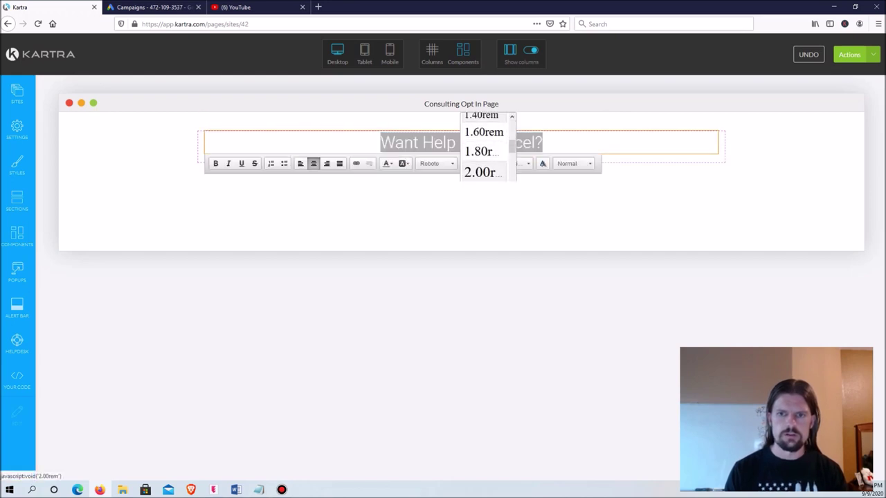
click(477, 172)
click(472, 174)
scroll(484, 149, down, 5)
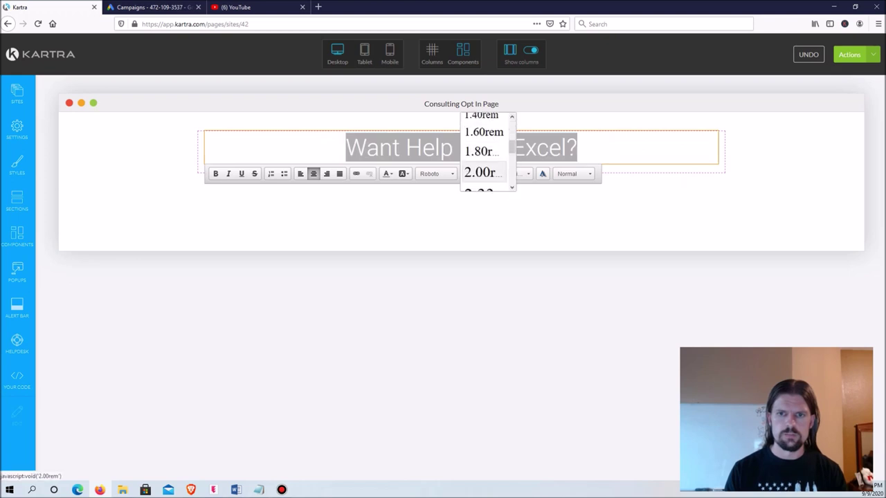
scroll(484, 149, down, 1)
click(477, 154)
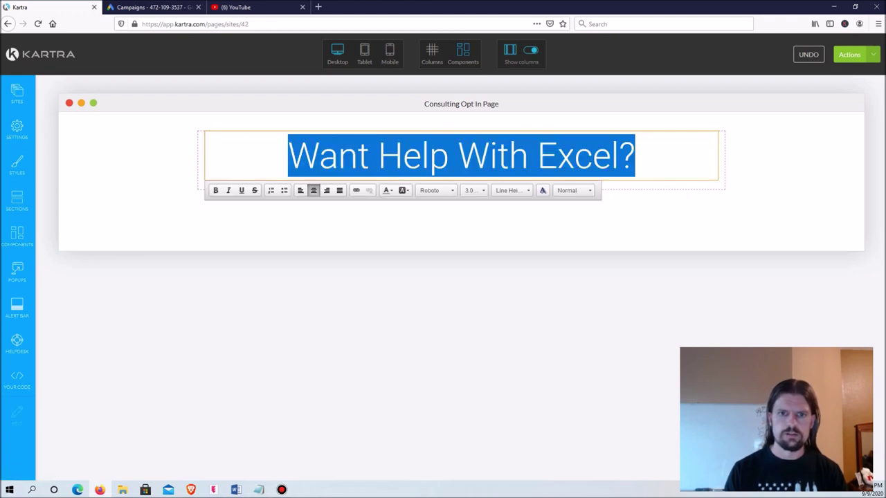
key(ctrl+b)
key(Escape)
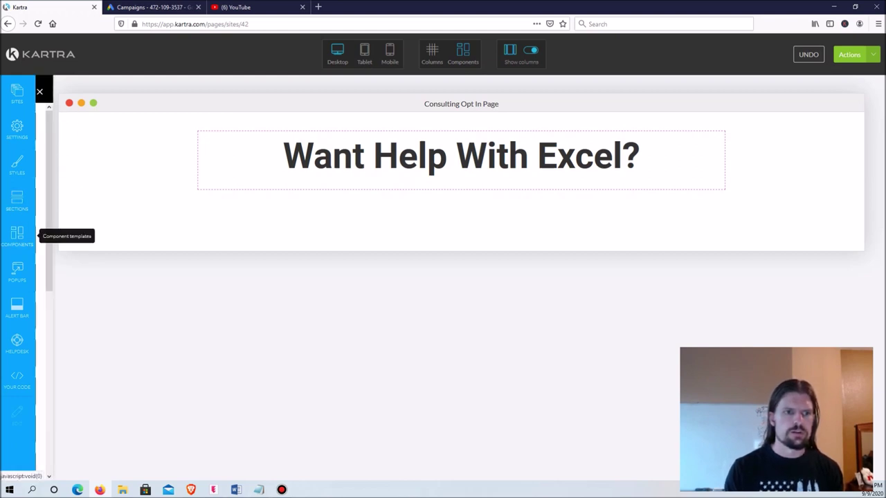
Step: Drag a new text paragraph below the headline and delete its lorem ipsum placeholder text
click(17, 235)
click(125, 202)
drag(128, 139, 488, 215)
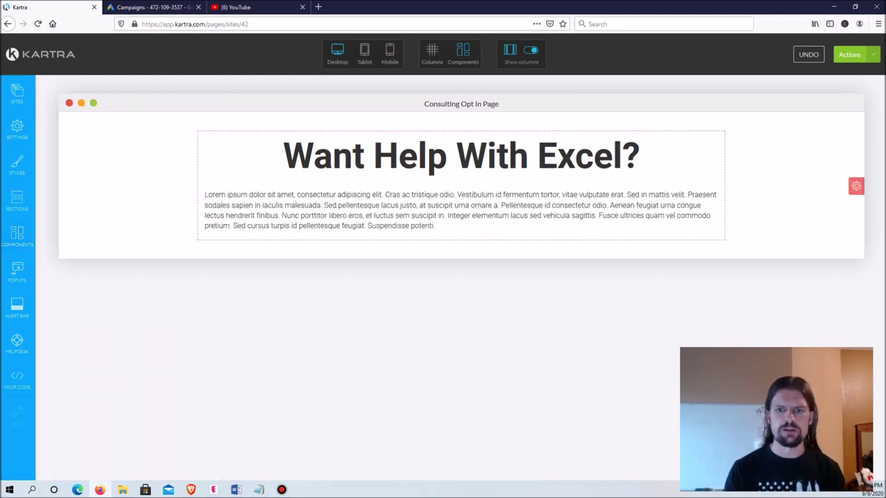
click(462, 181)
drag(434, 227, 206, 195)
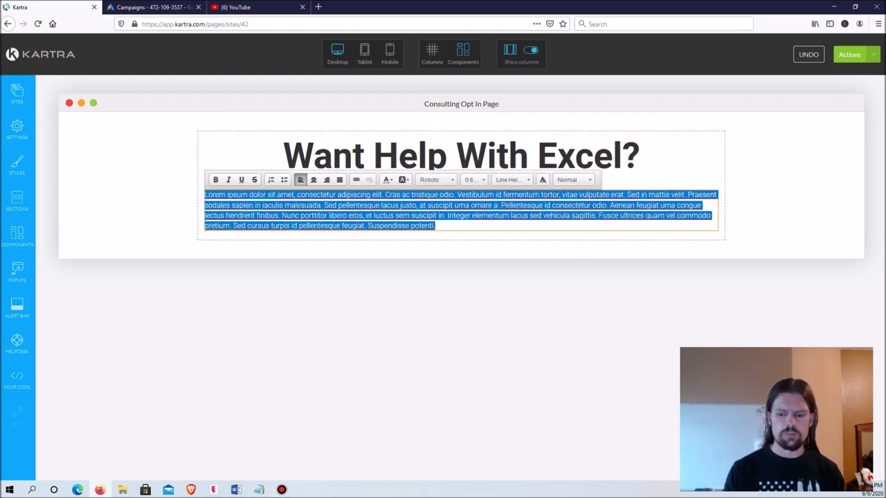
key(BackSpace)
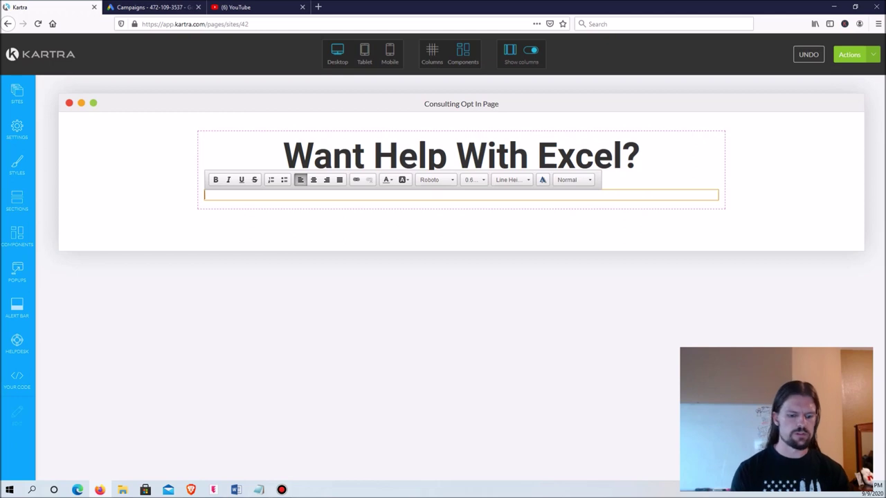
Step: Type the pitch 'Tired of wasting countless hours wrestling with spreadsheets?…' ending 'I'll give you a call.'
text(Tired of wasting countless hours wrestling with so)
key(BackSpace)
text(preadsheets? )
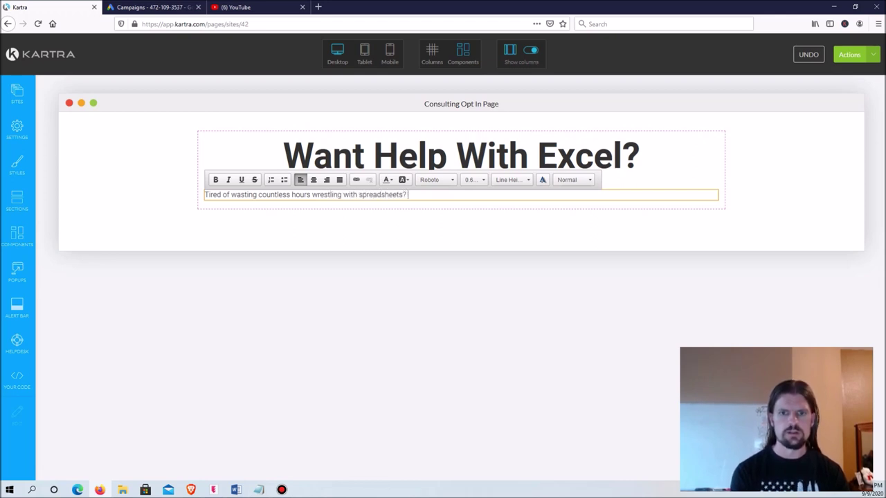
text(I can help)
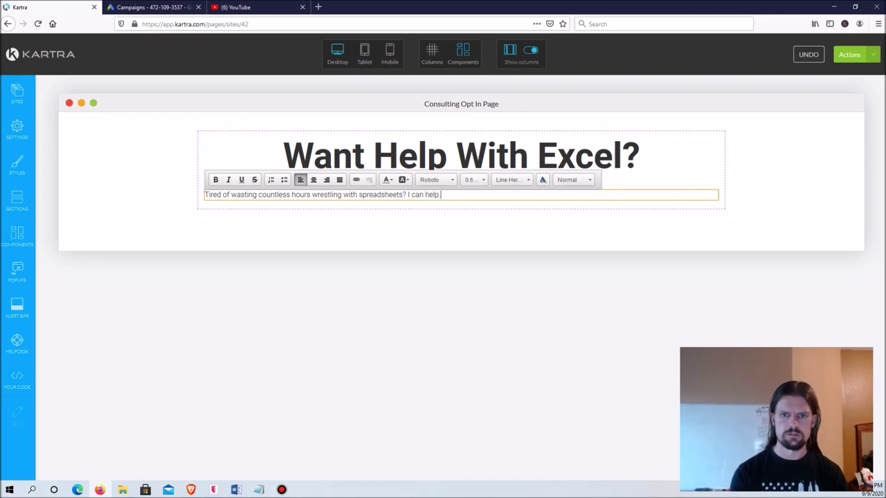
text(. I can do jus)
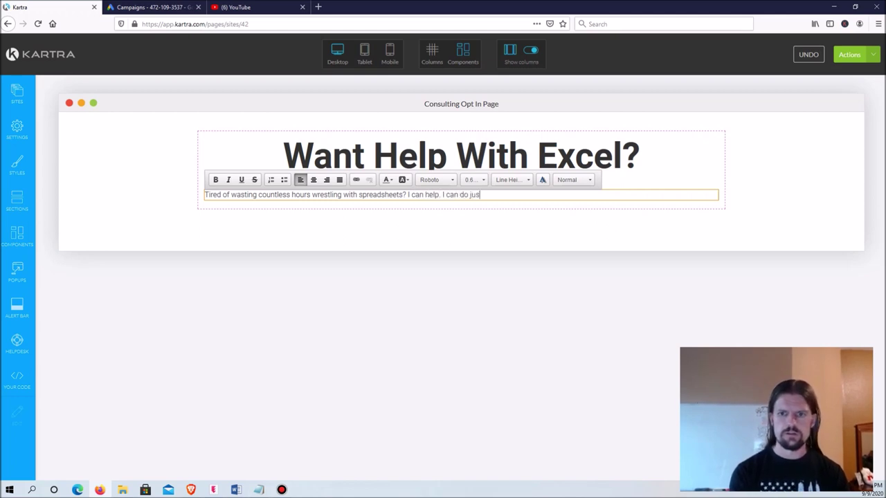
text(t about anything you c)
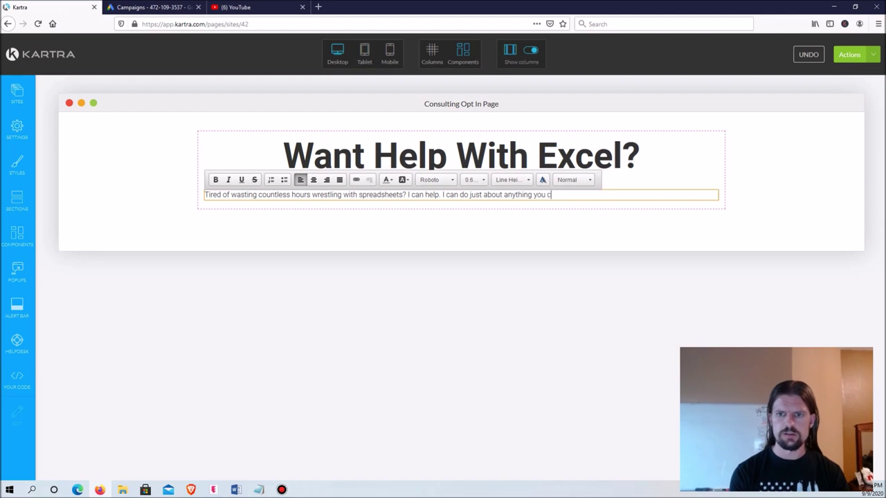
text(an think of with Excel.)
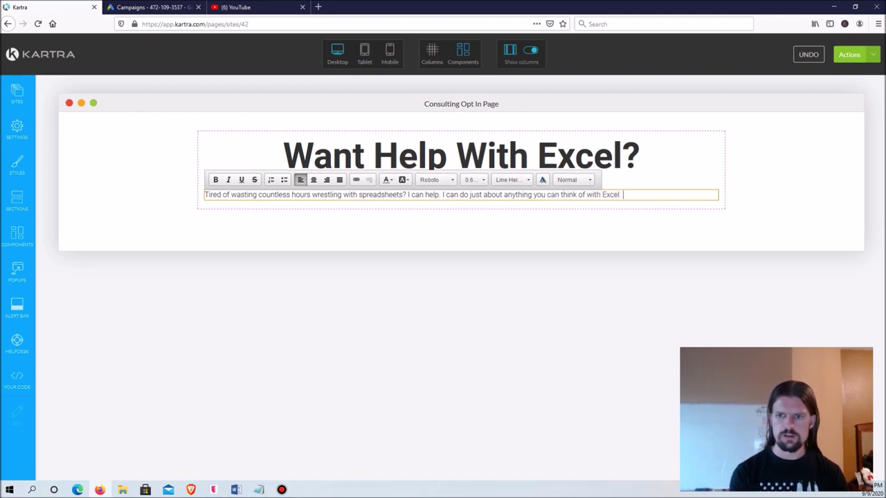
text( If you)
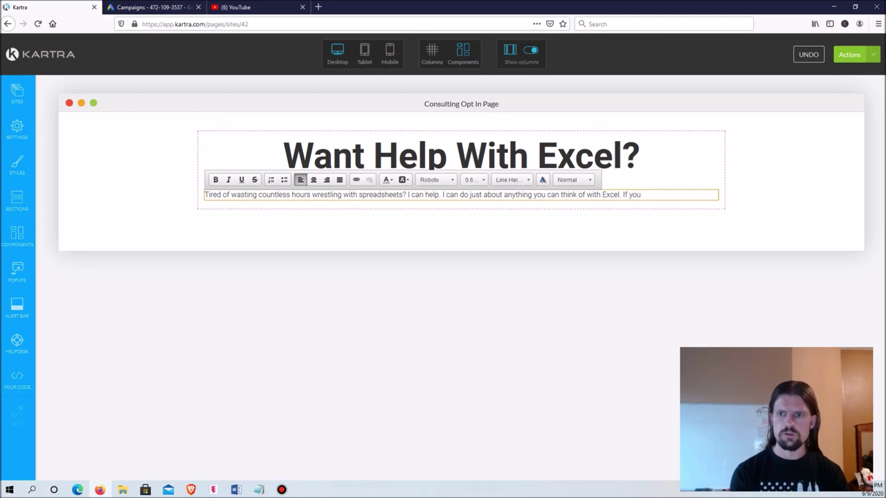
text( want dash)
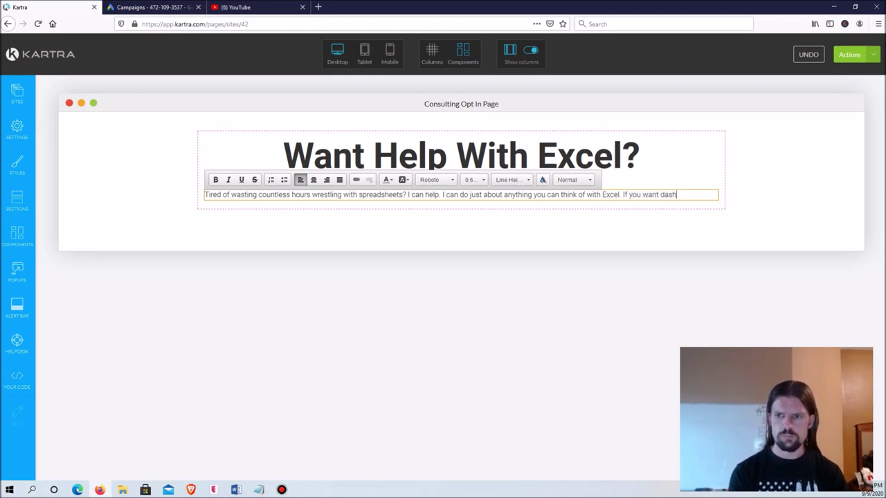
text(boards, automation,)
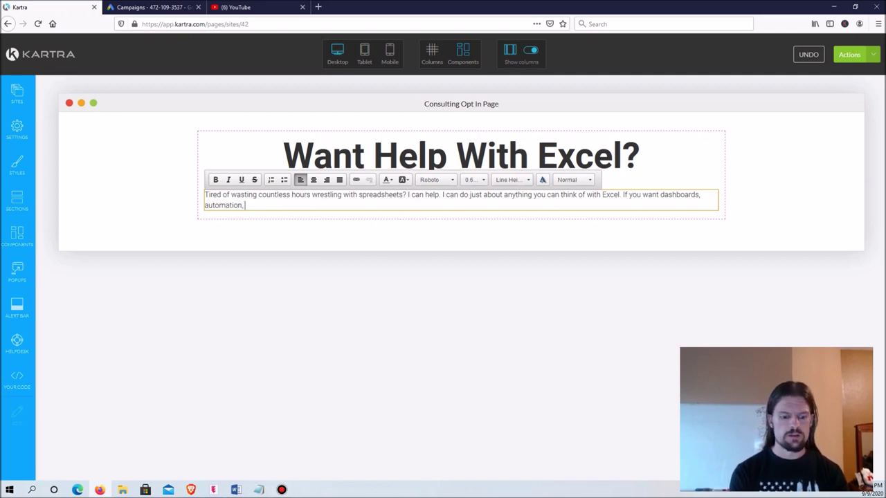
text( want to)
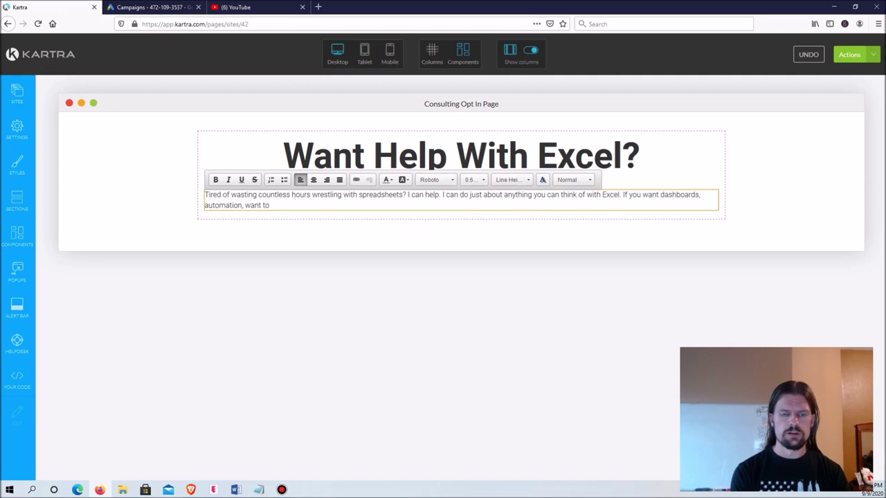
text( improve your own )
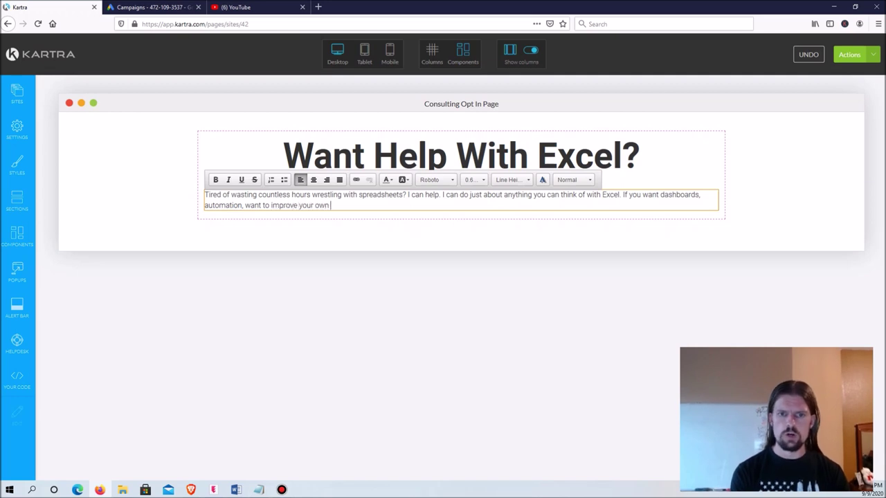
text(Excel )
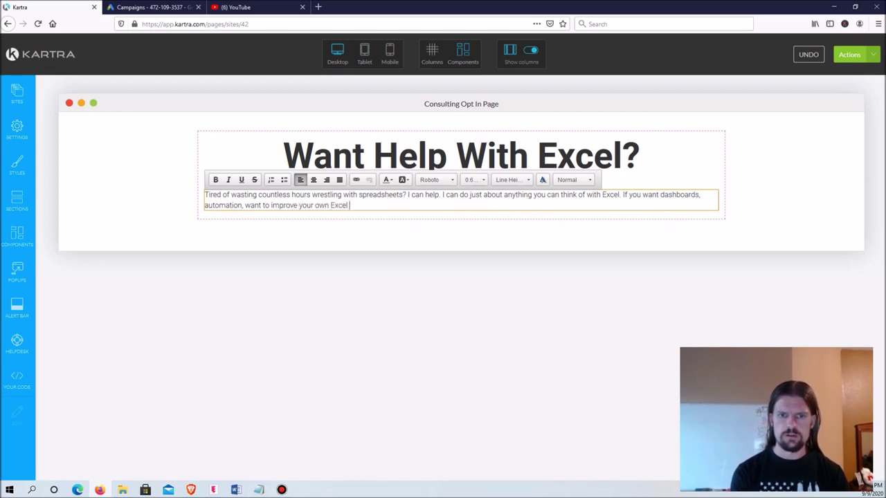
text(skills. I can )
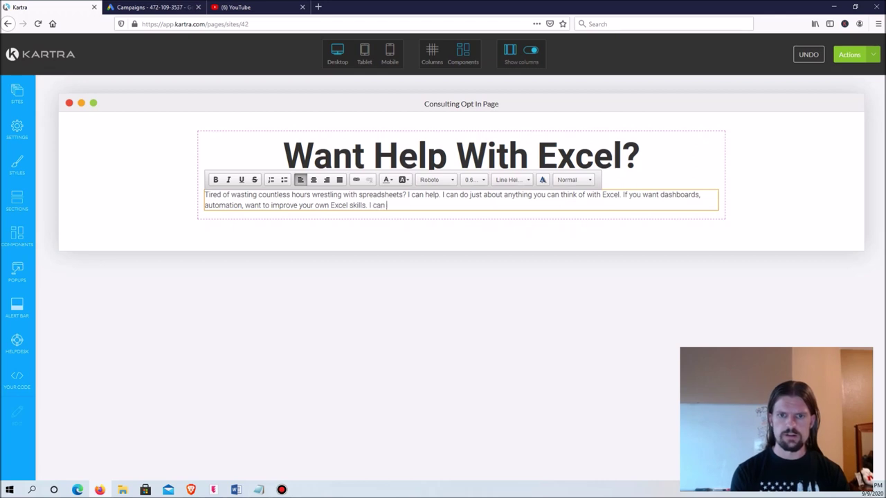
text(help you with )
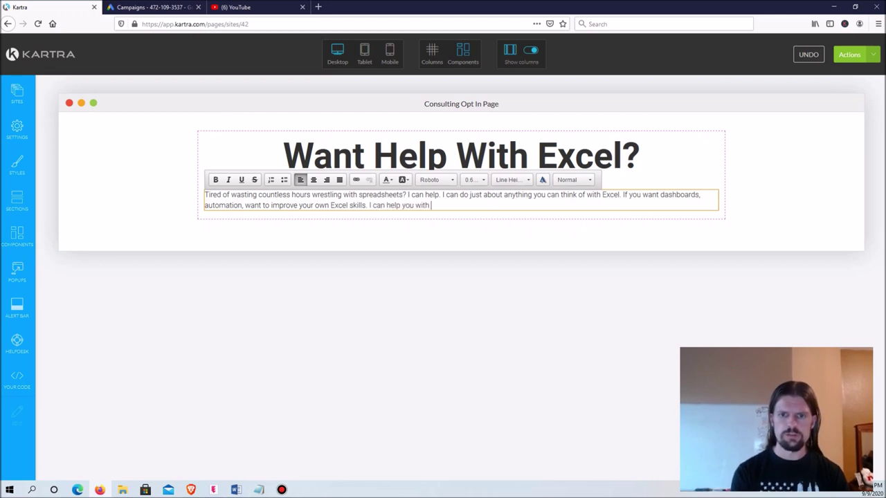
text(all of that.)
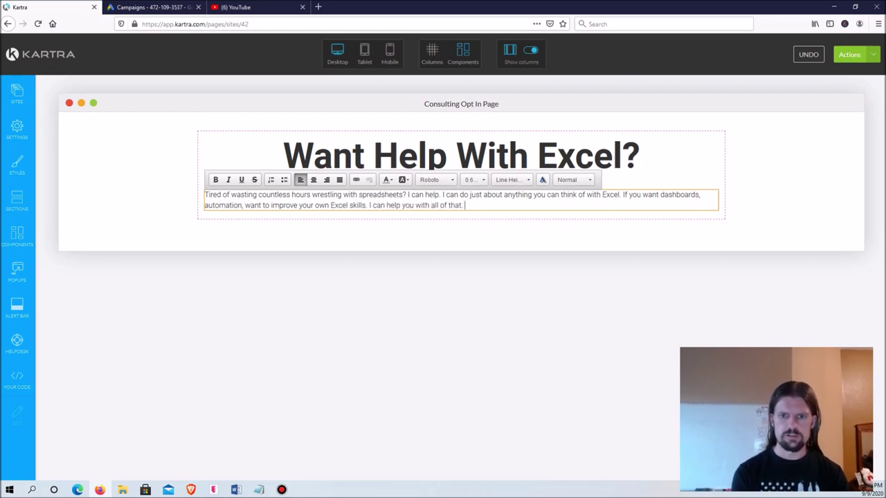
text( Fill in your)
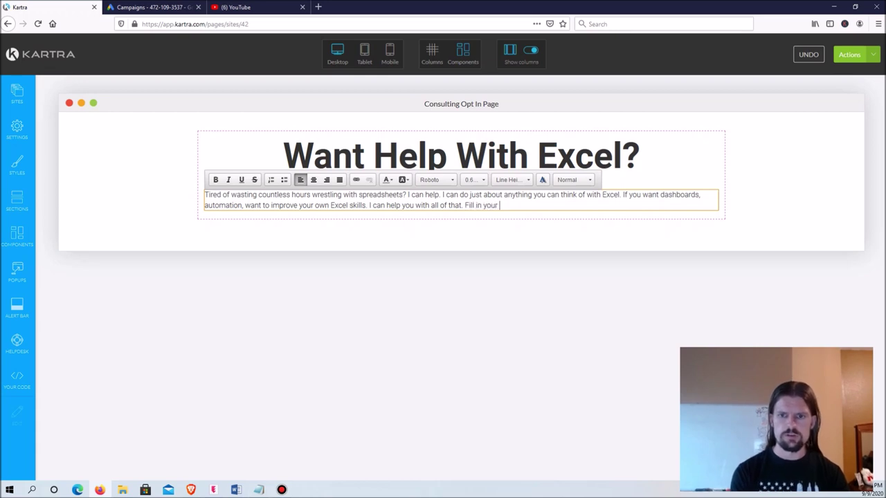
text( info below a)
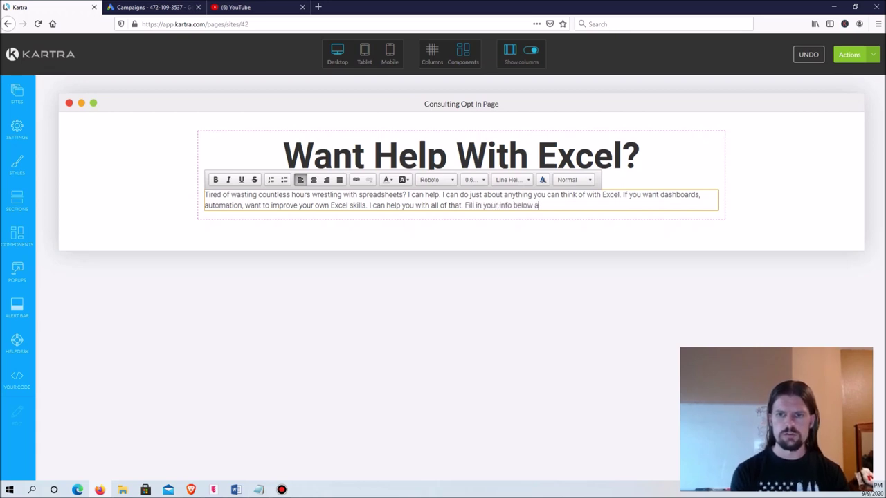
text(nd I'll )
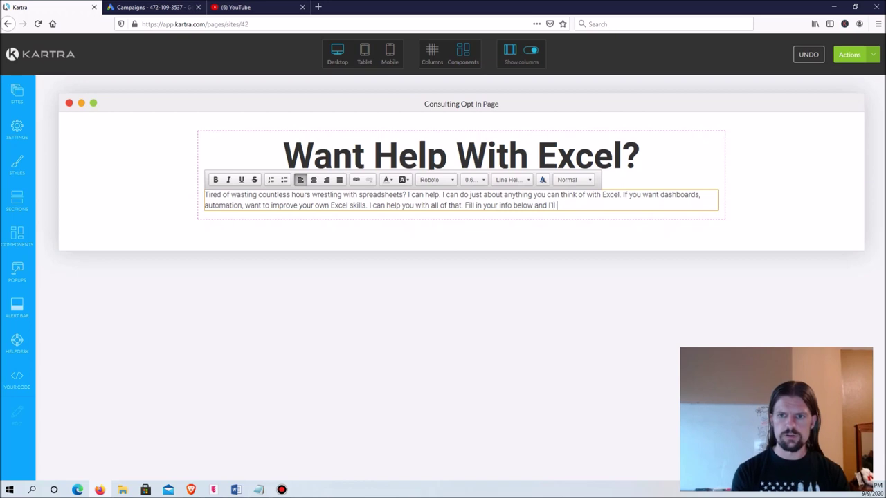
text(give you a call.)
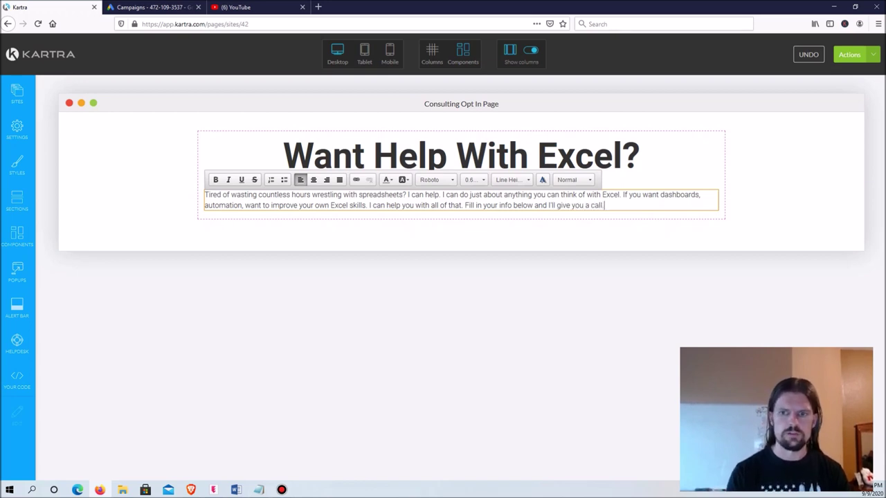
key(shift+Home)
Step: Centre the whole pitch paragraph and set its font size to 1.00rem
key(shift+Up)
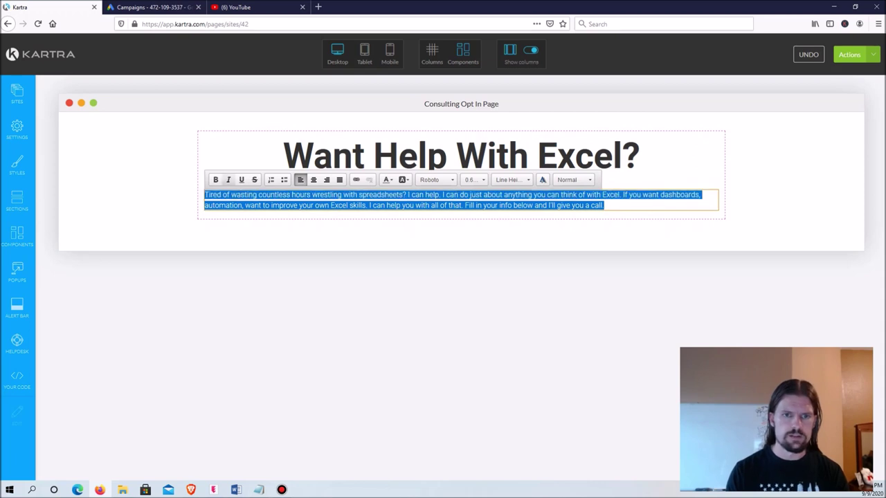
click(313, 180)
click(473, 179)
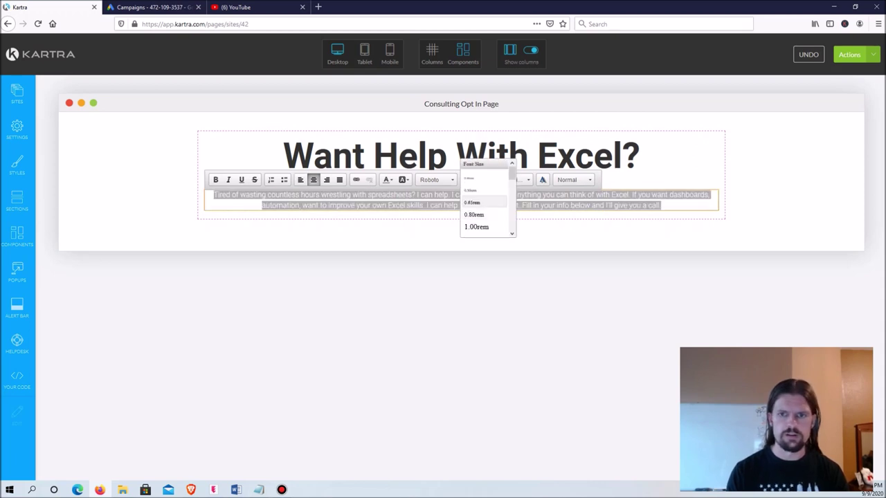
scroll(478, 202, down, 1)
click(477, 178)
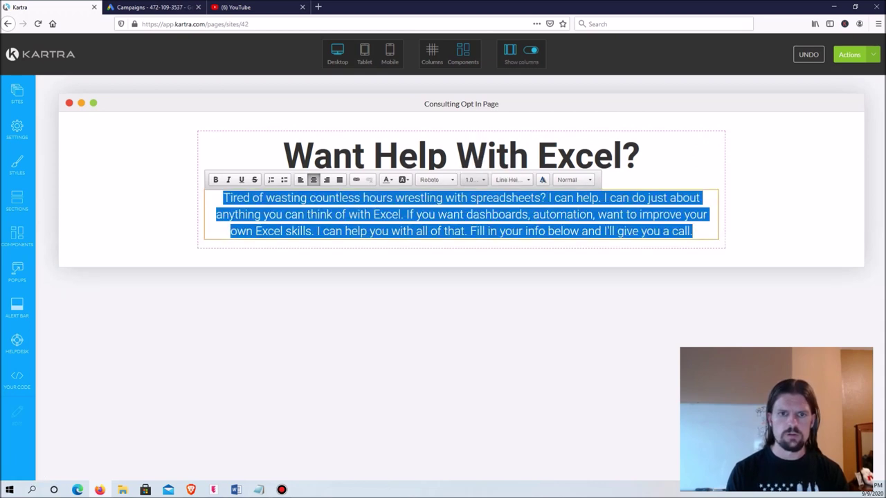
key(Escape)
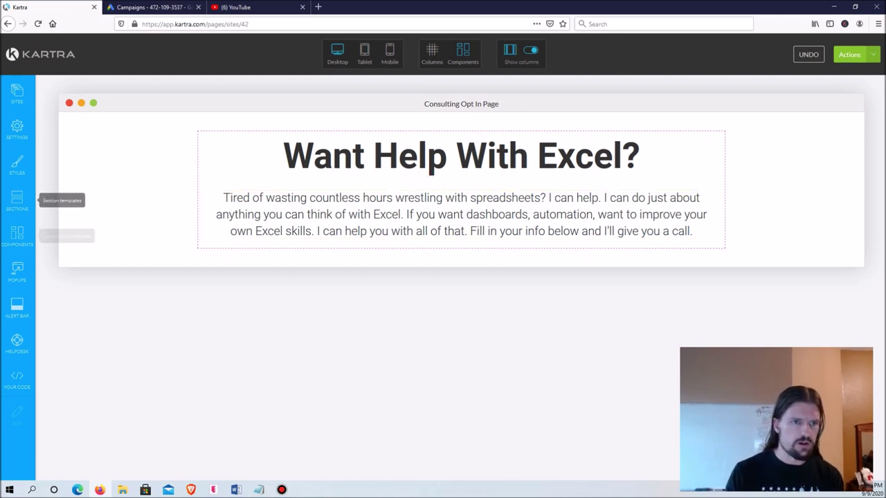
Step: Drag the 50%/50% two-column template from Columns below the pitch paragraph
click(17, 234)
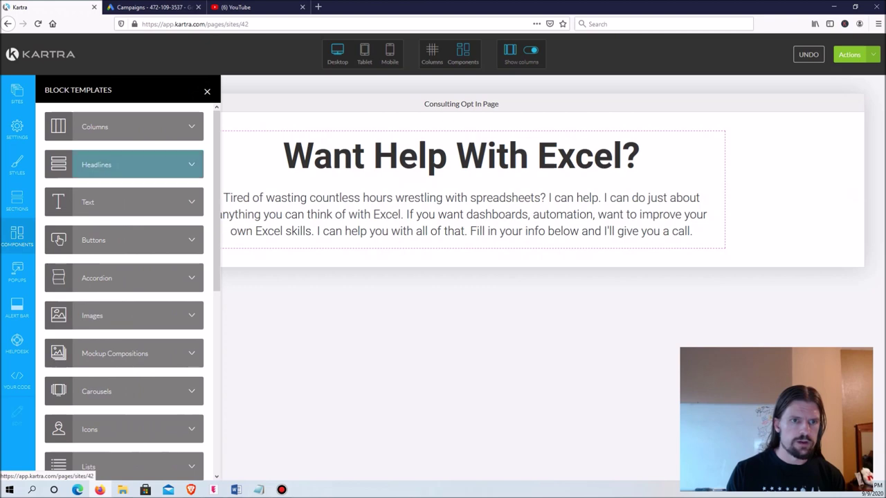
click(125, 126)
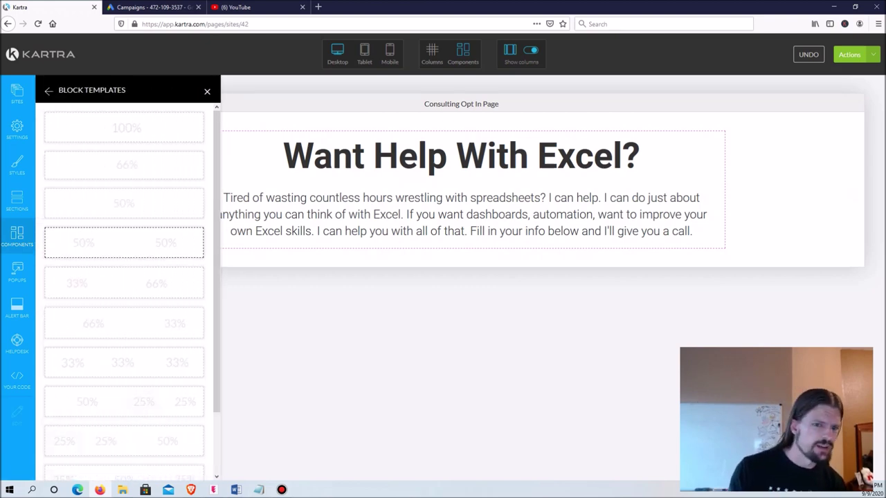
drag(125, 242, 434, 263)
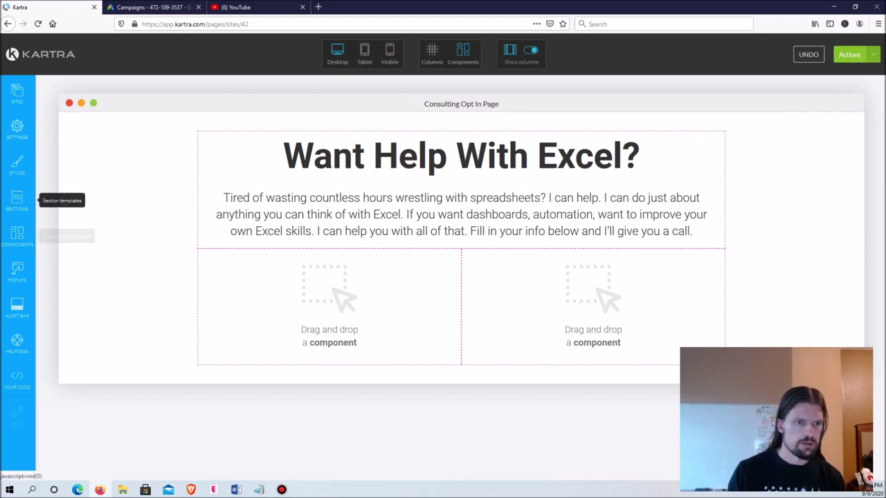
click(17, 236)
Step: Drag a video placeholder template from the Videos category into the left column
scroll(125, 277, down, 3)
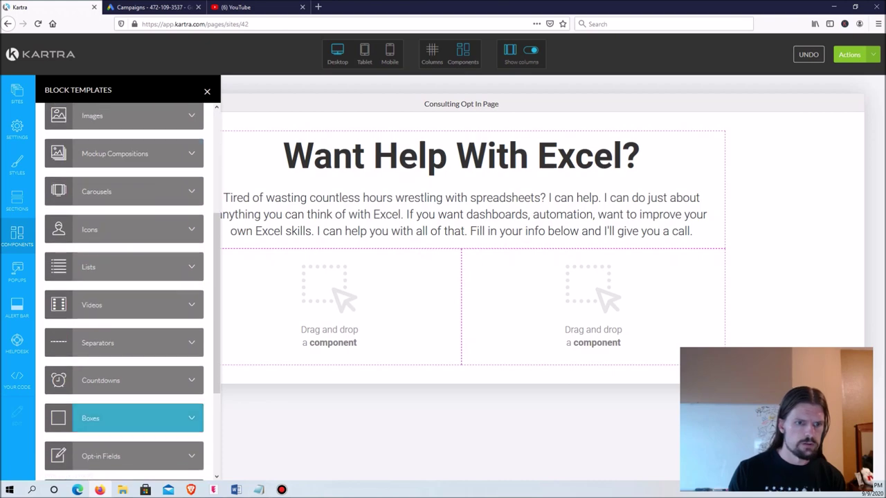
click(124, 305)
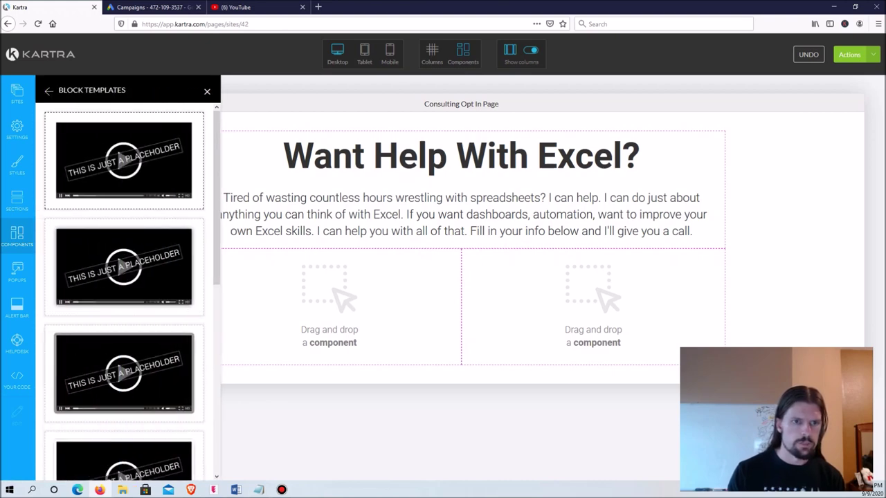
drag(124, 374, 352, 296)
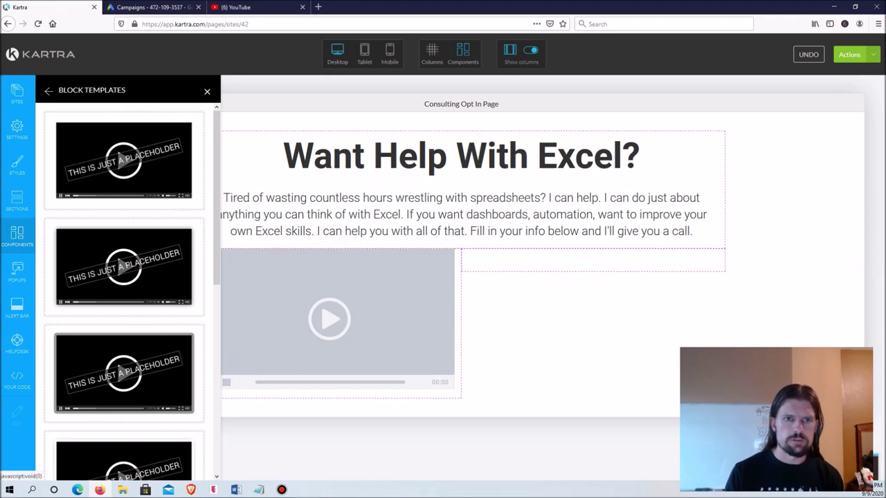
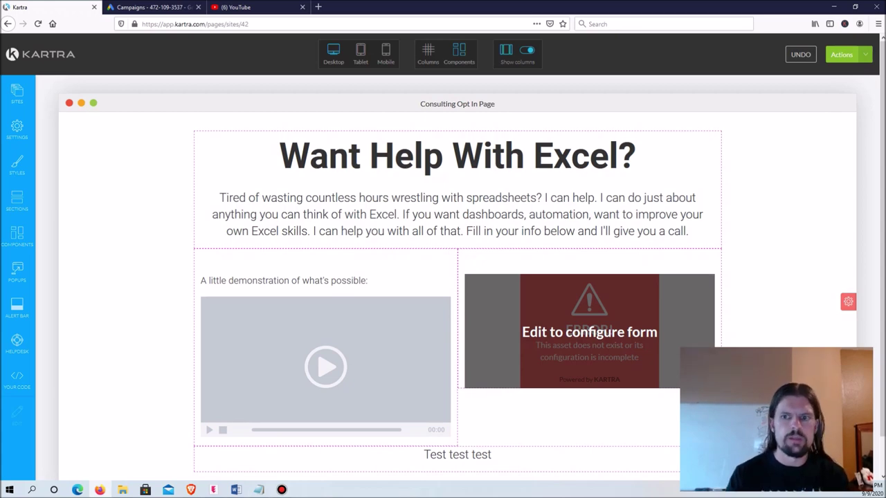
Step: Publish the Consulting Opt In Page live and get its direct page link
scroll(457, 215, down, 1)
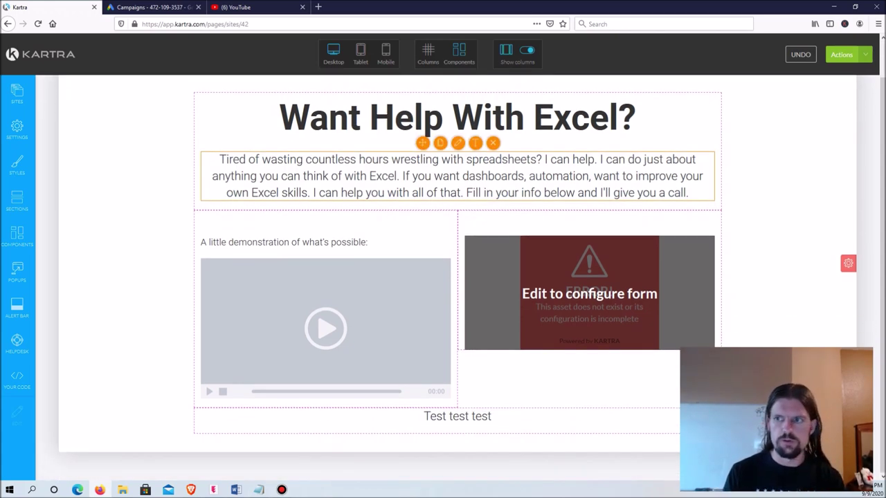
click(865, 54)
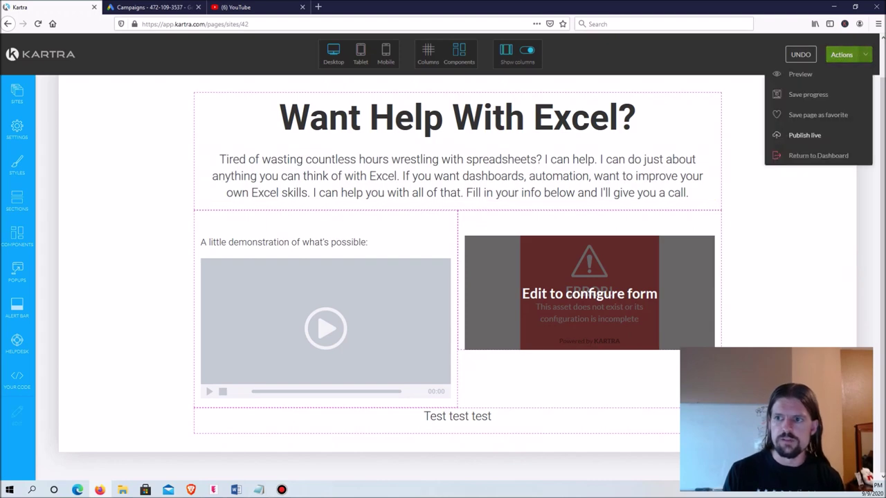
click(804, 135)
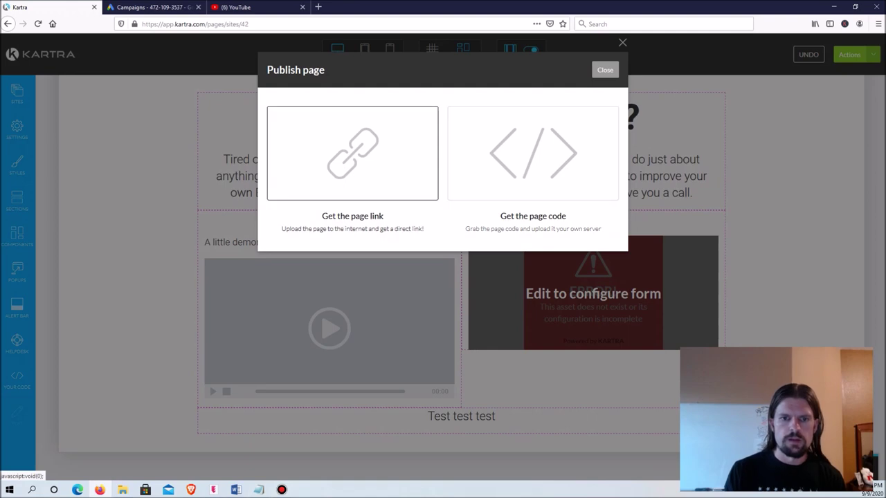
click(352, 153)
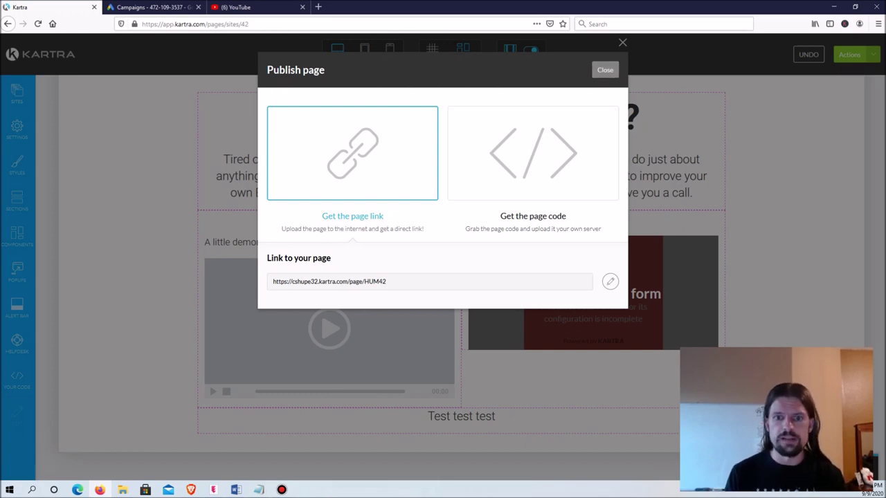
key(Escape)
Step: Exit the page editor and return to the Pages dashboard
click(841, 54)
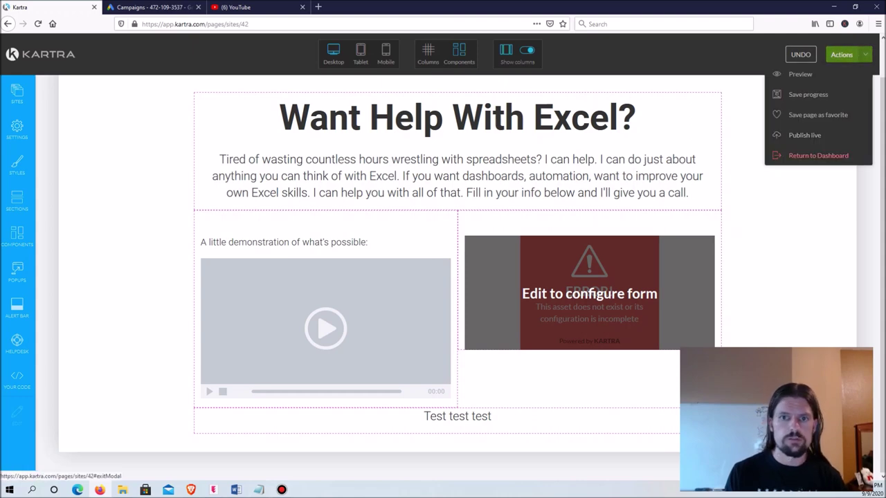
click(818, 155)
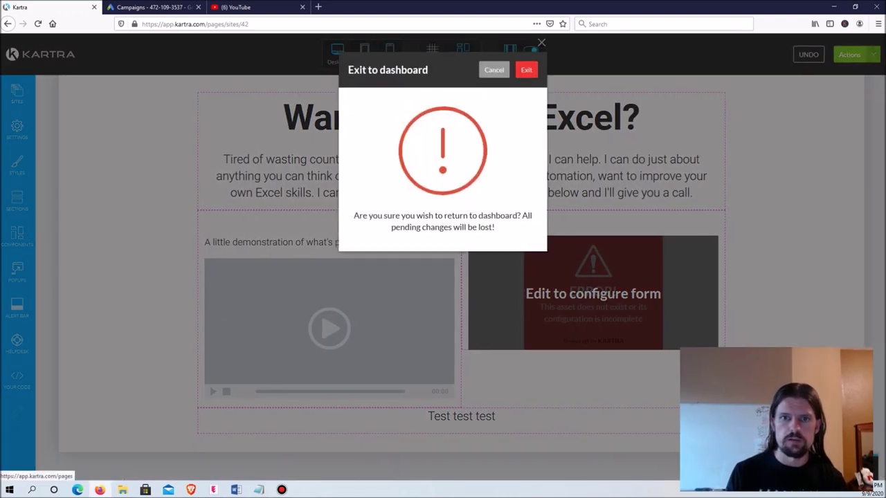
click(525, 70)
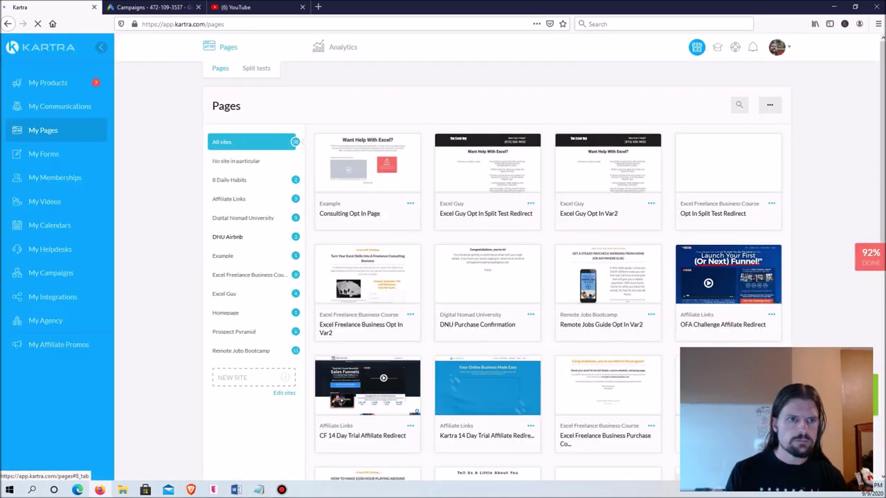
Step: Open the Example opt-in form from My Forms for editing
click(44, 153)
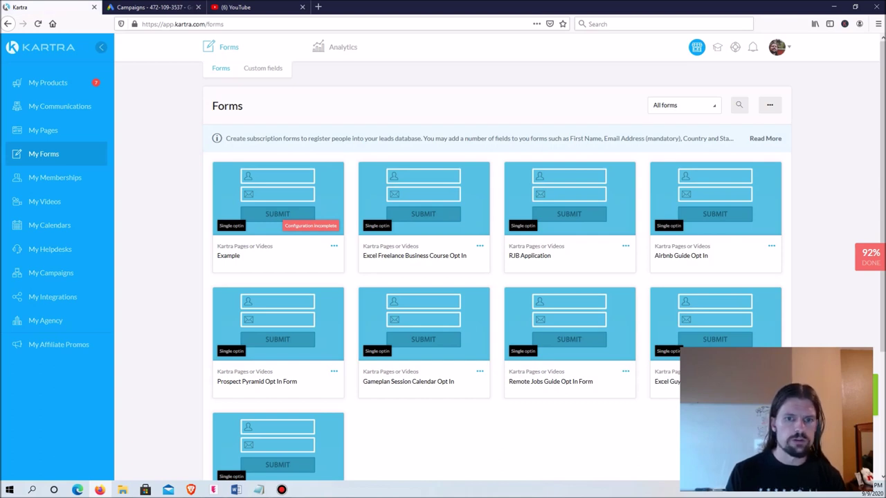
click(334, 245)
click(374, 229)
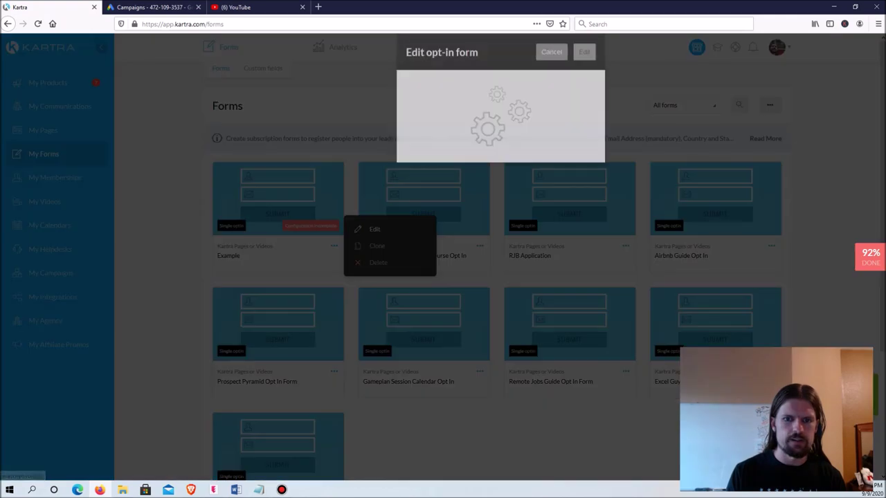
key(Return)
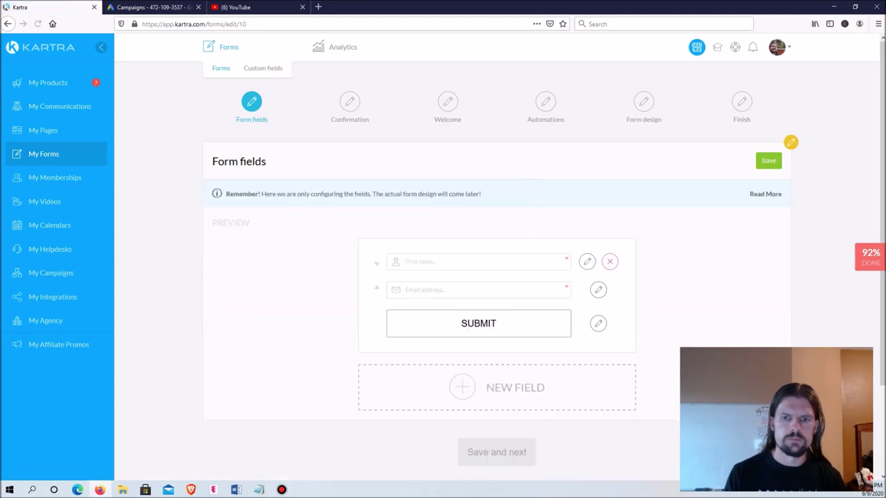
Step: Add a mandatory Phone without country code field defaulting to United States (+1)
scroll(500, 258, down, 3)
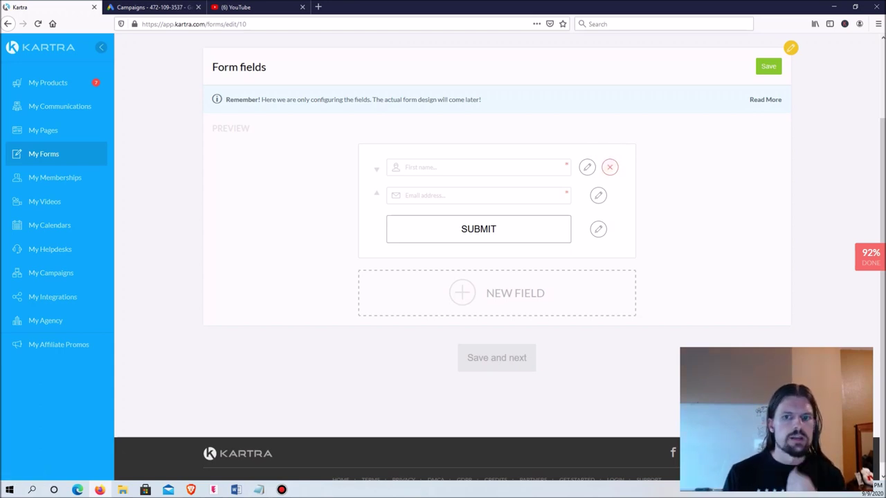
click(462, 293)
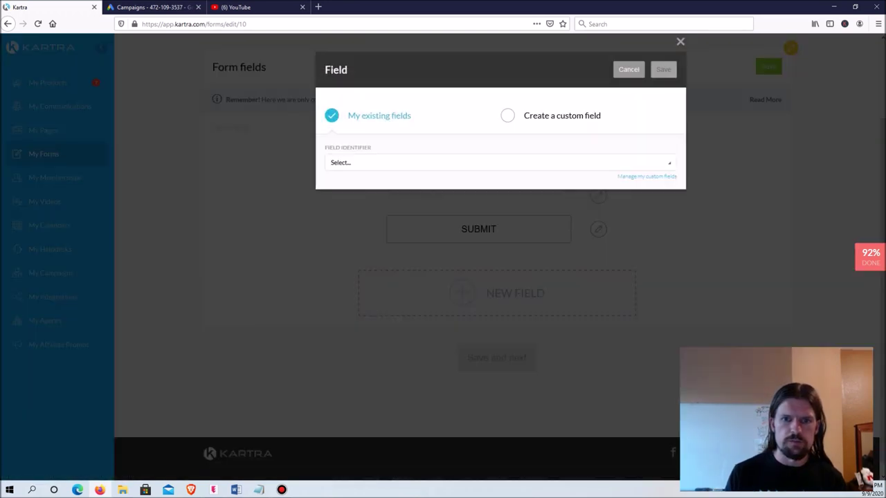
click(498, 162)
scroll(498, 222, down, 4)
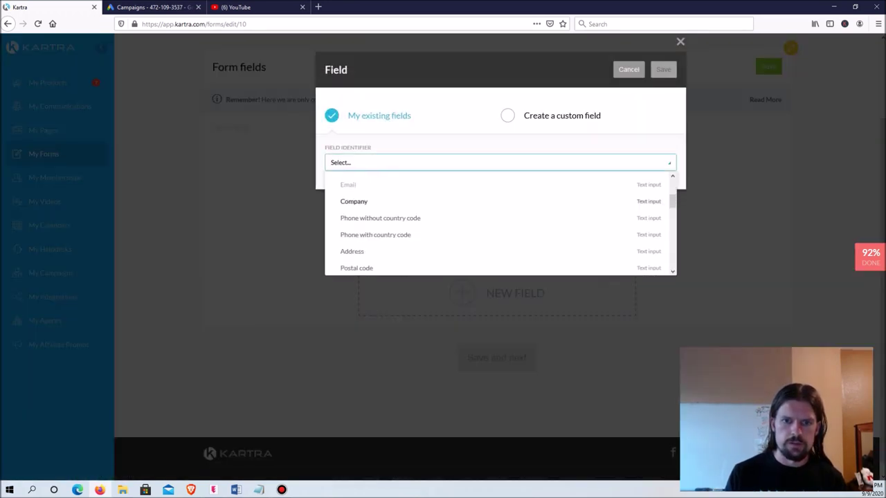
scroll(498, 221, down, 6)
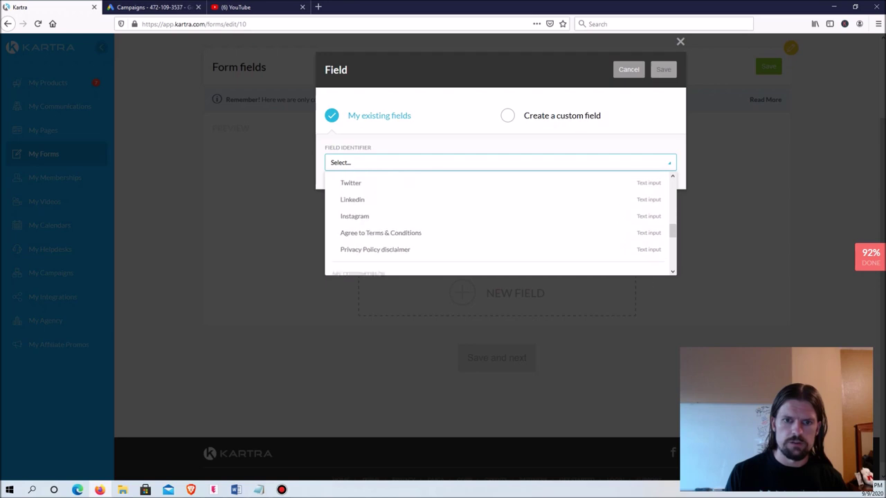
scroll(498, 221, up, 5)
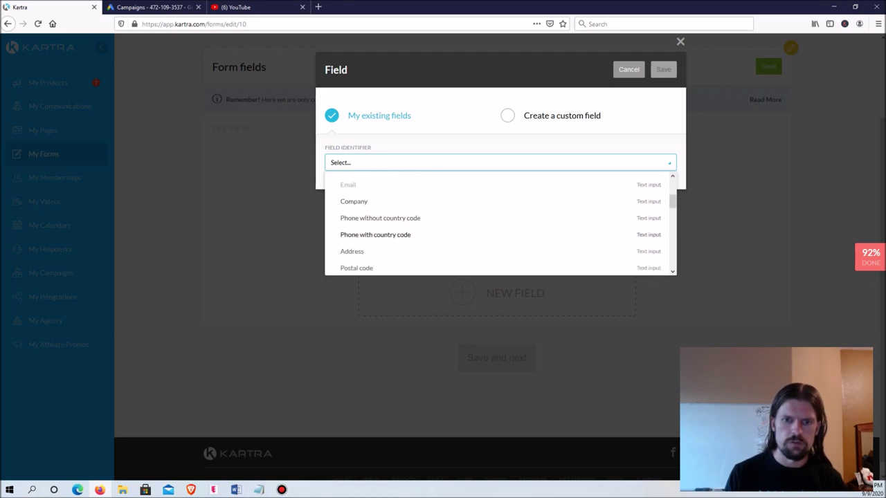
click(380, 218)
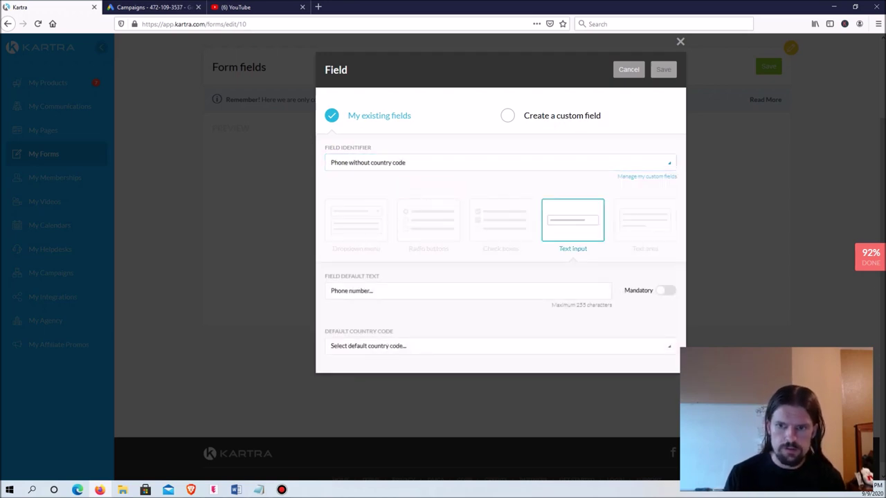
click(666, 291)
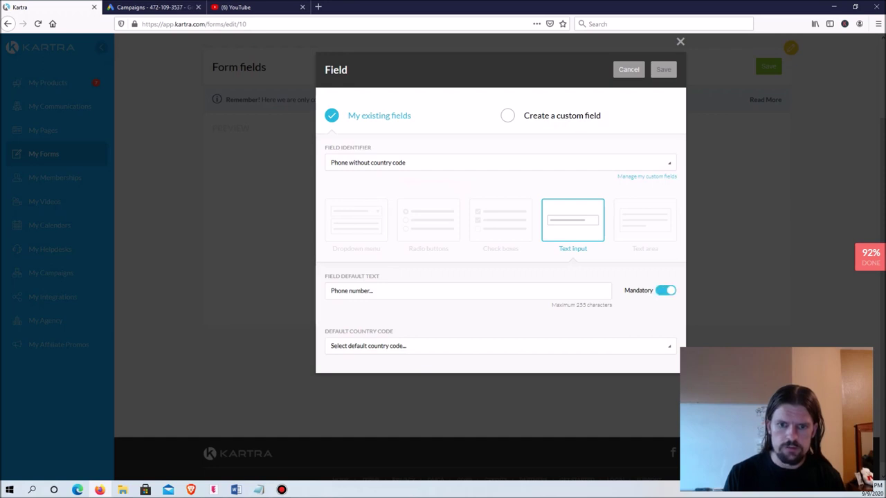
click(498, 346)
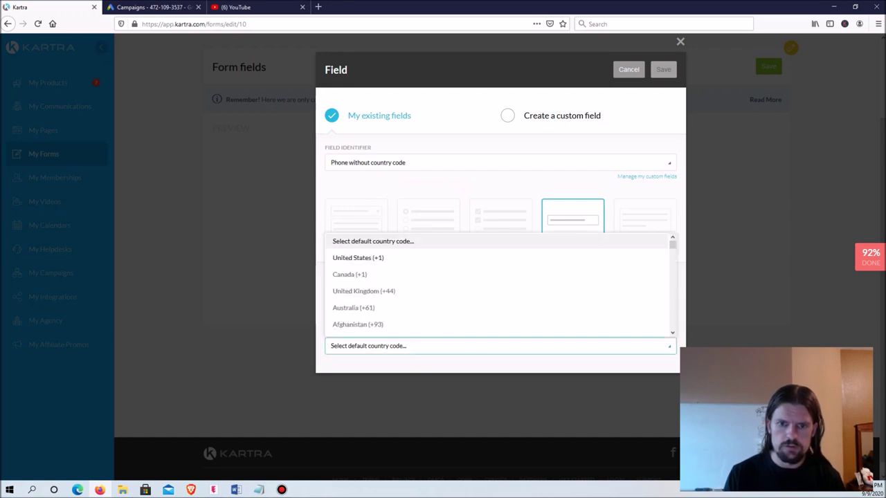
click(357, 257)
click(499, 346)
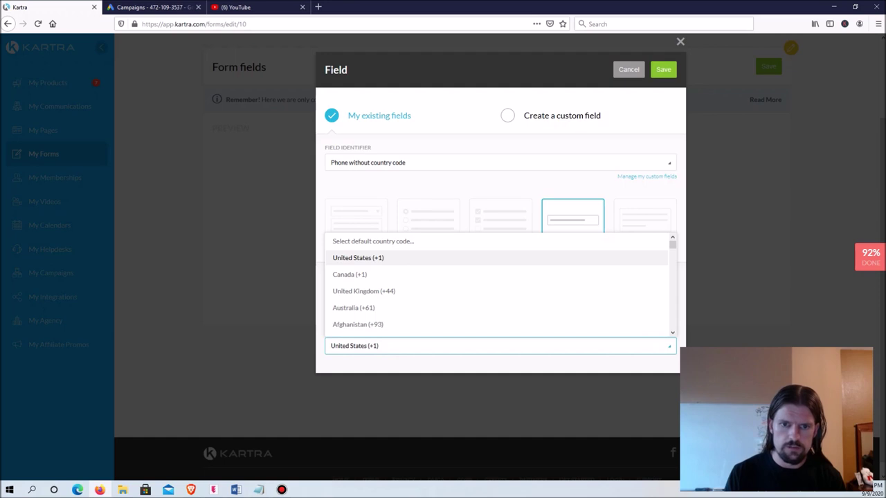
click(498, 346)
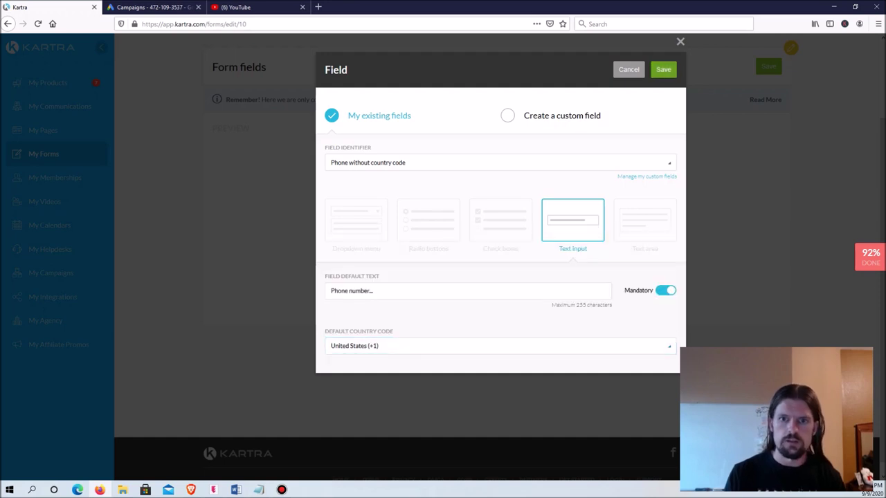
click(663, 69)
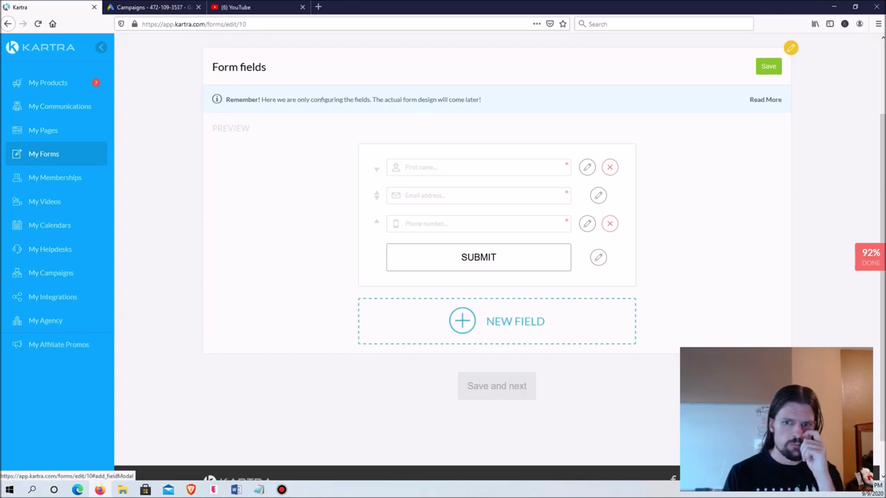
Step: Add mandatory Text area custom field AboutProject2 with default text 'Tell me a little bit about your project...'
click(497, 321)
click(498, 162)
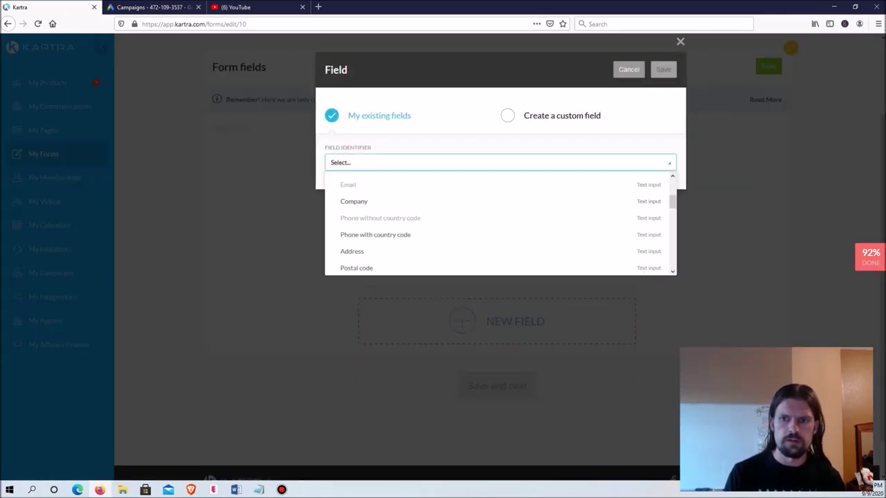
click(507, 116)
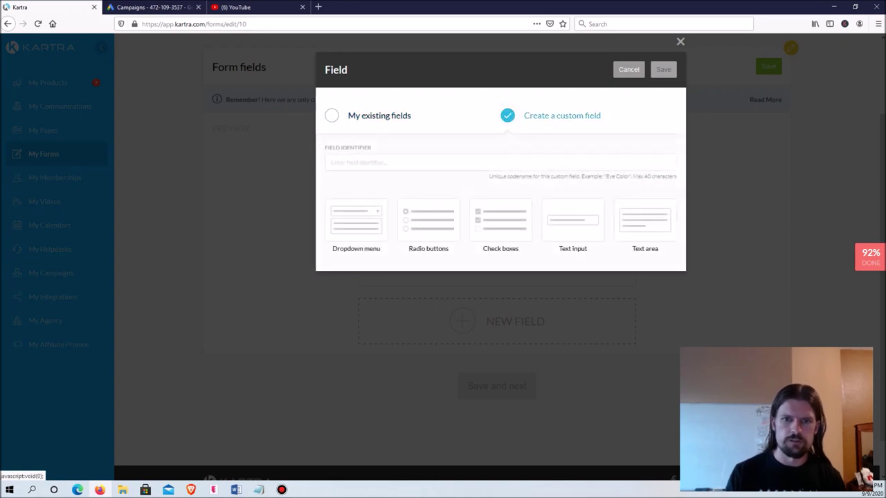
text(AboutP)
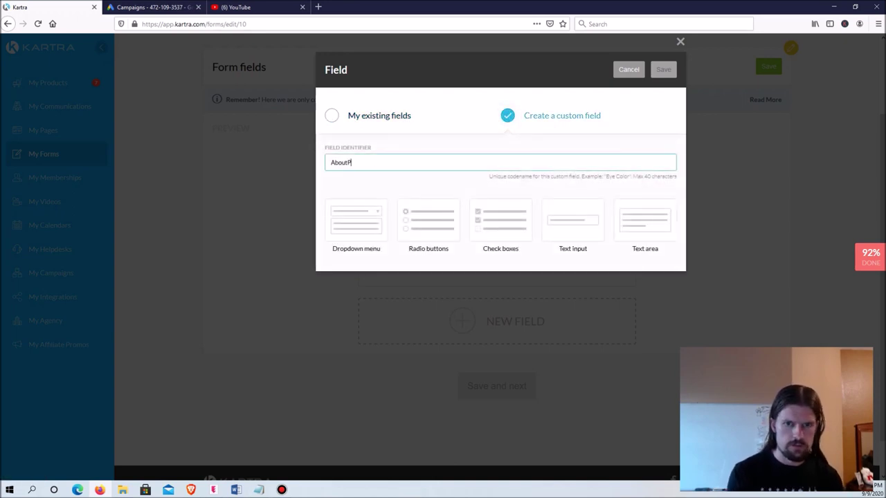
text(roject2)
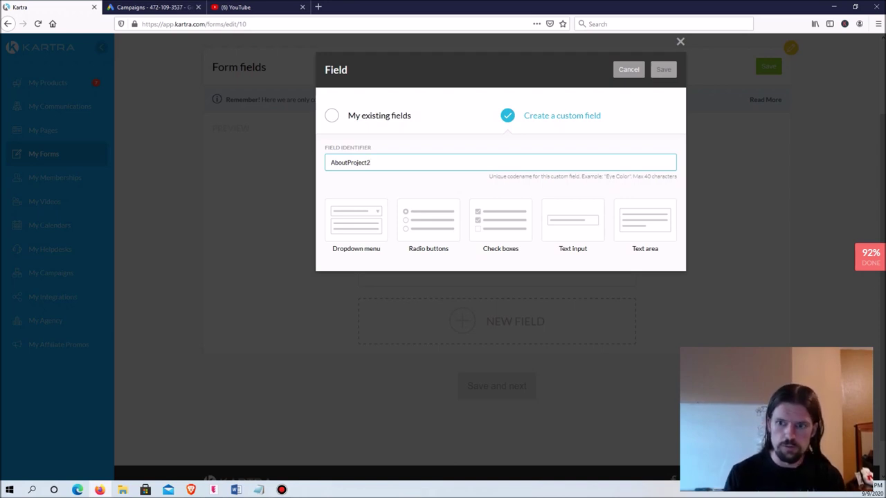
click(645, 220)
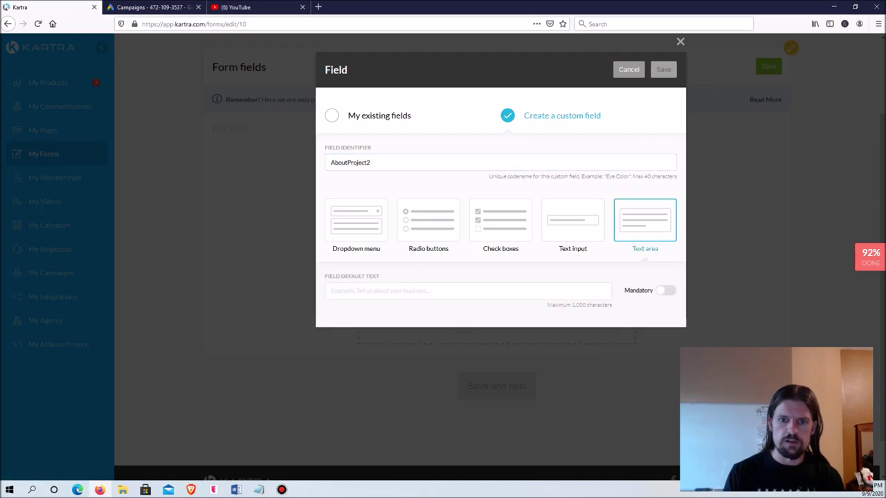
click(330, 290)
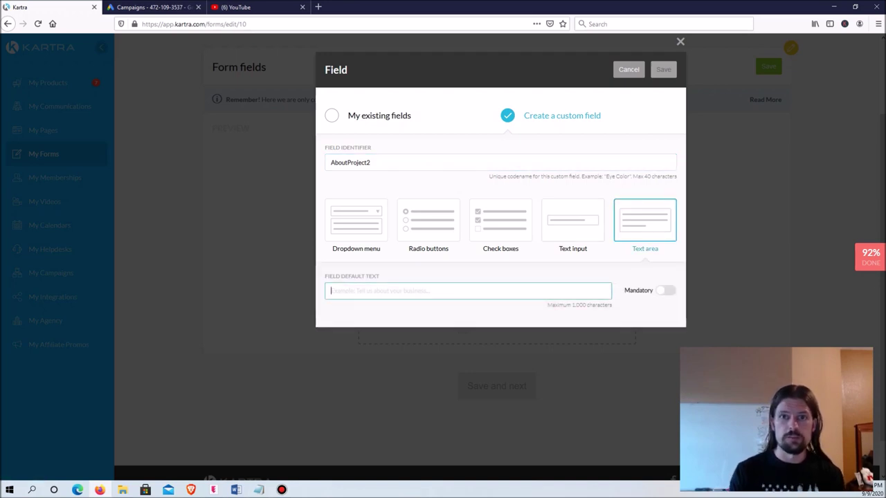
text(Tell me a little bit about your project...)
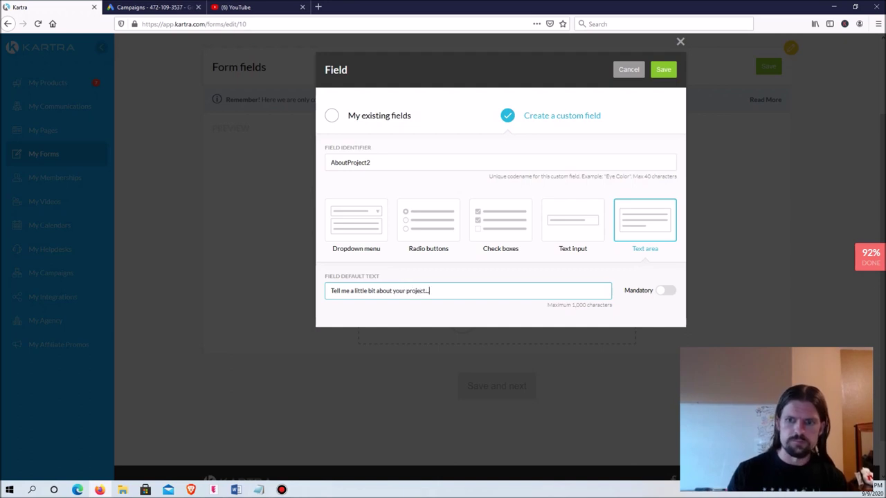
click(665, 290)
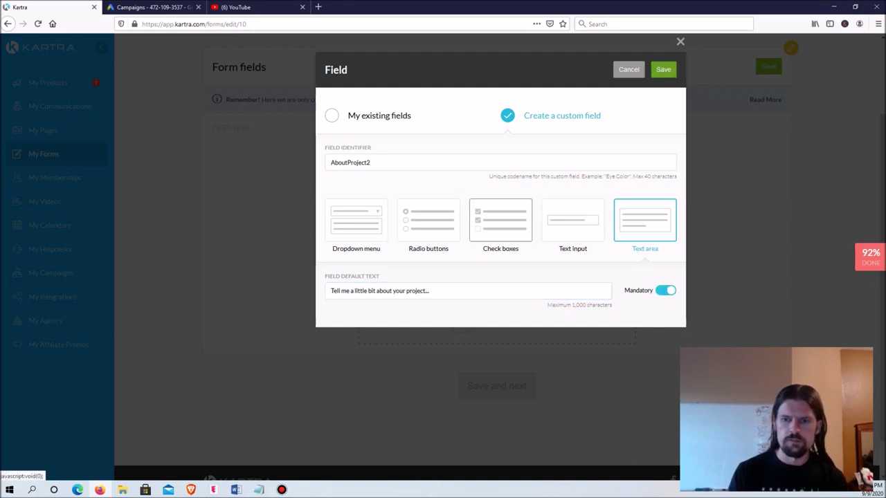
click(662, 69)
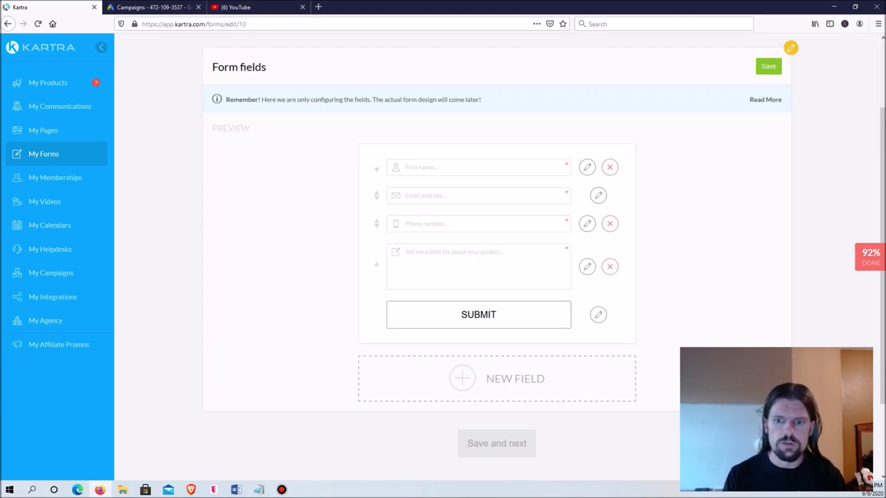
Step: Save the fields, keep single opt-in, defer the success page, and advance to Welcome
scroll(498, 276, down, 2)
scroll(498, 277, up, 4)
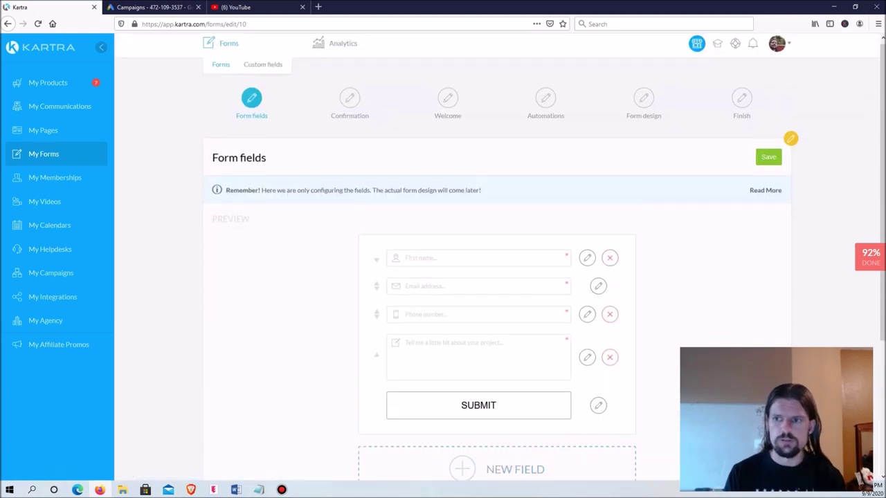
click(768, 157)
click(501, 257)
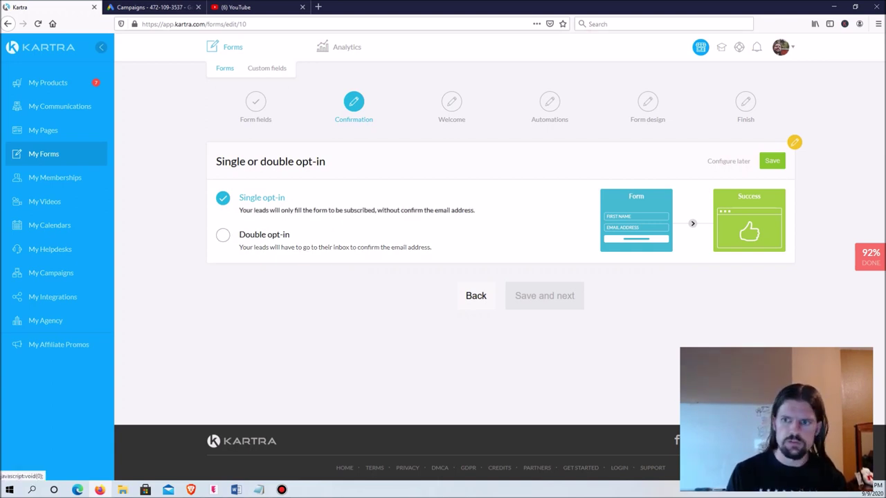
click(772, 161)
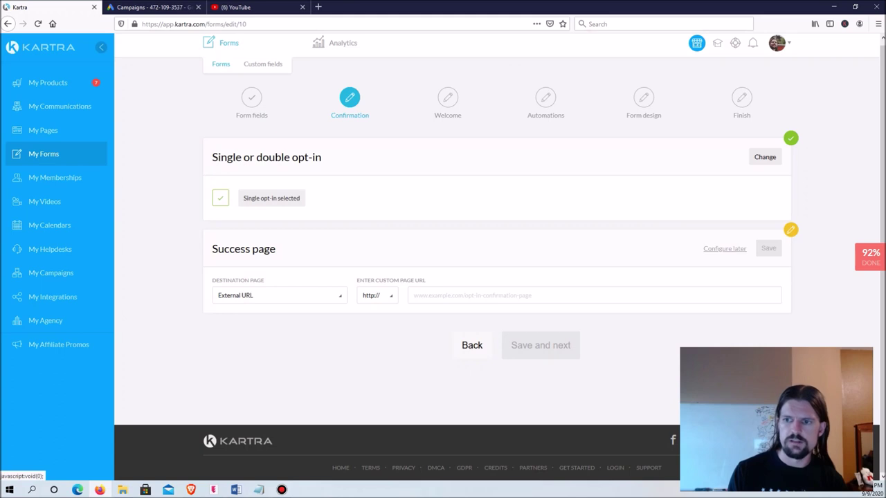
click(725, 248)
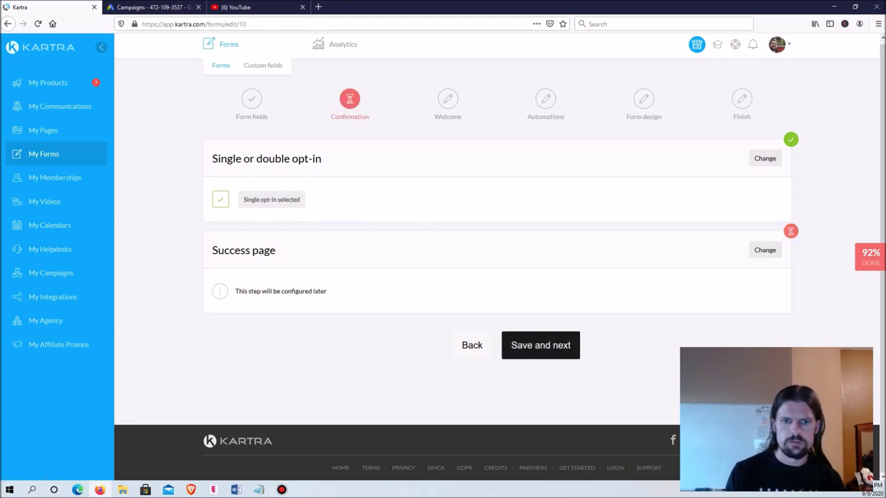
click(540, 345)
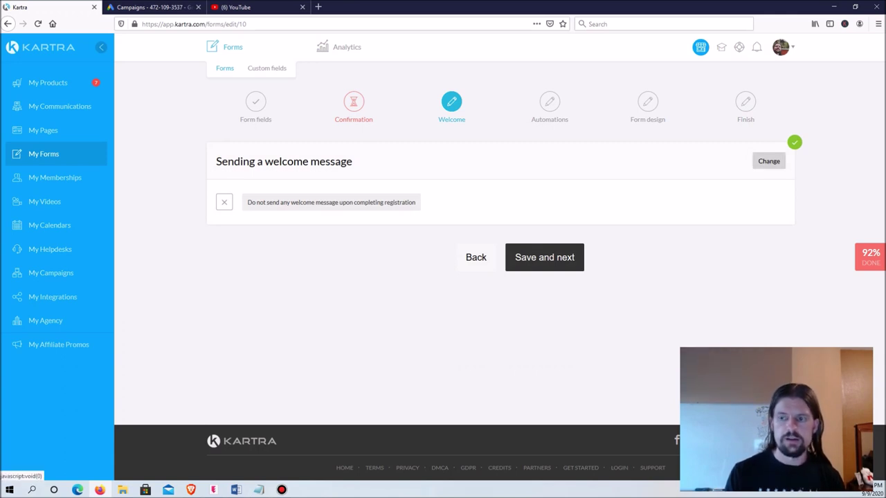
Step: Enable a KartraMail welcome email using the business e-mail address as sender and reply-to
click(768, 160)
click(223, 199)
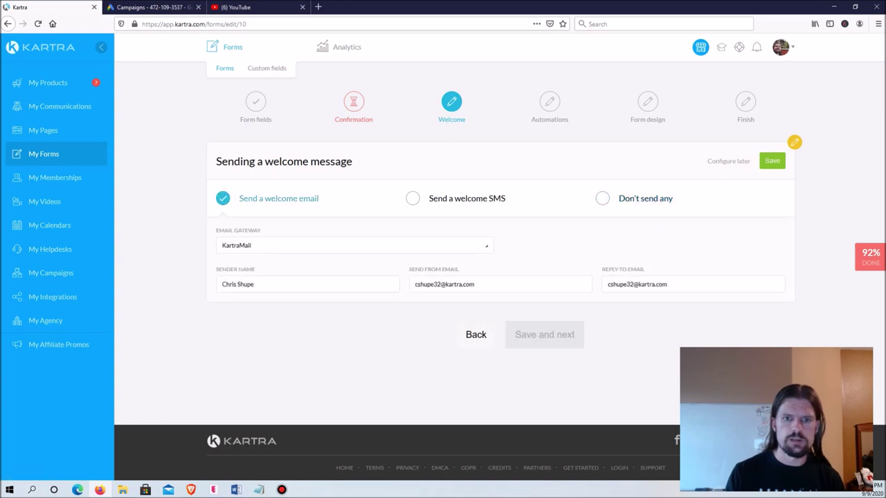
triple_click(444, 284)
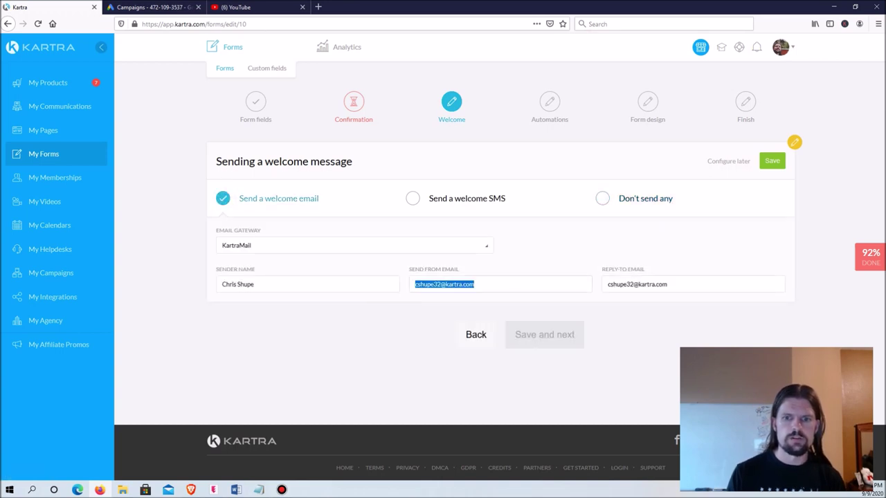
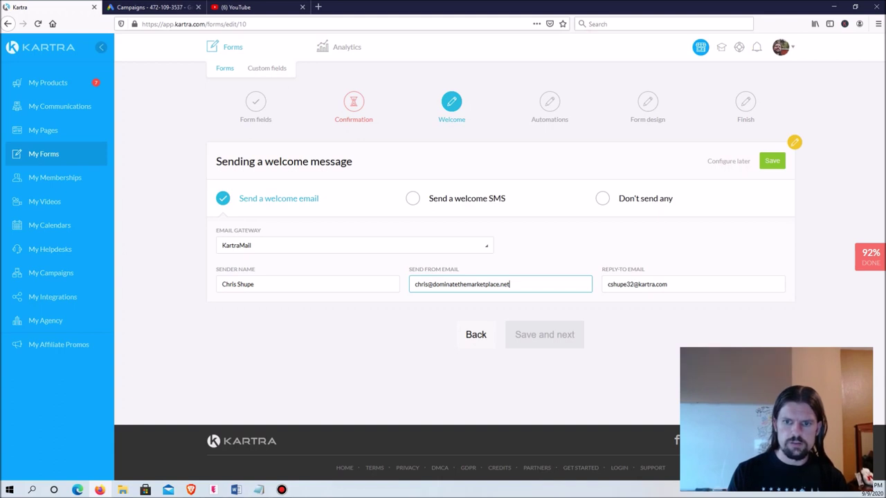
key(ctrl+a)
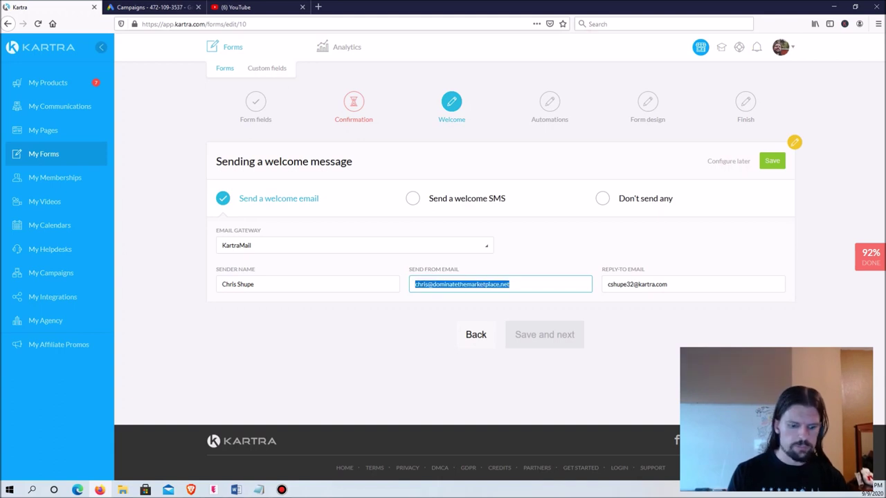
click(668, 284)
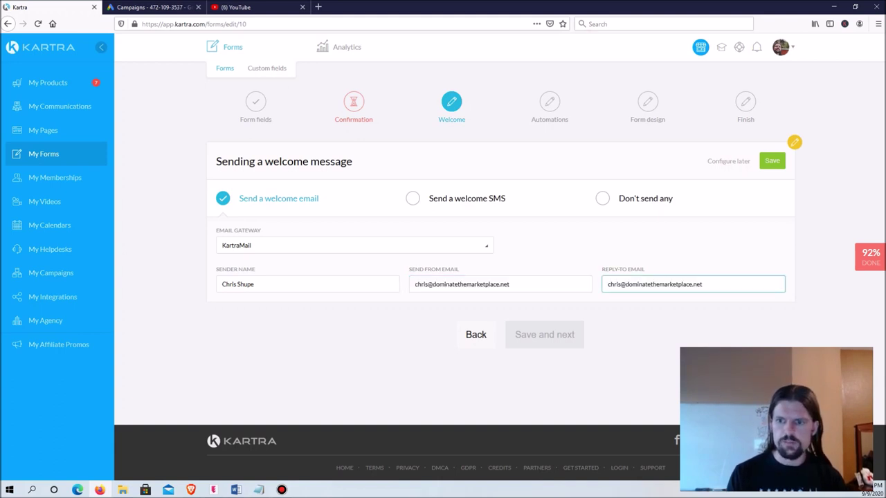
key(Tab)
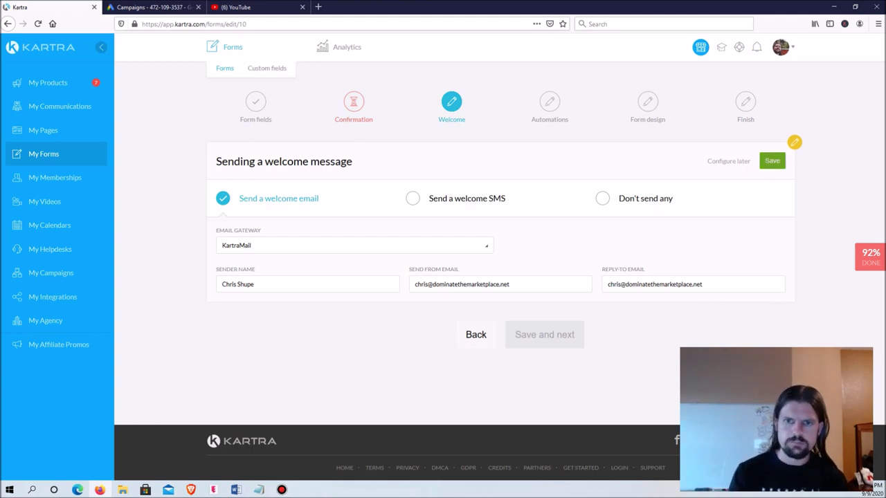
click(773, 161)
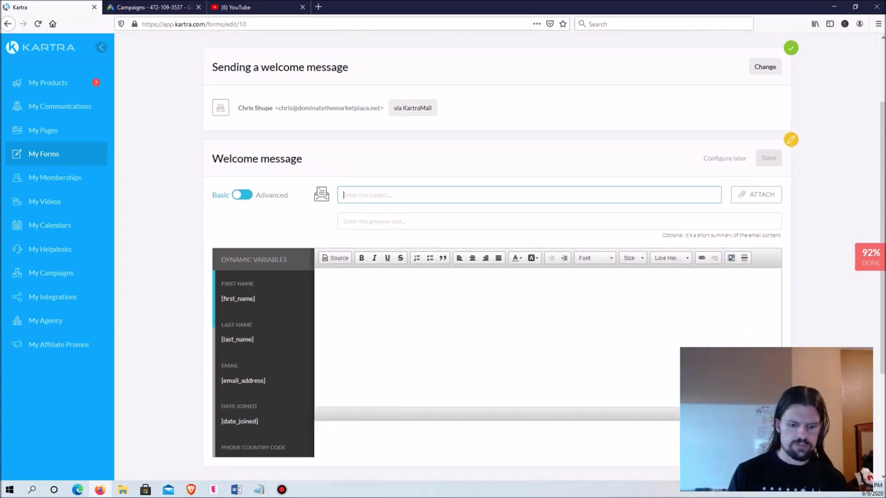
Step: Give the welcome email subject 'We've Received Your Inquiry!' and a [first_name]-personalised Excel-service body
text(We)
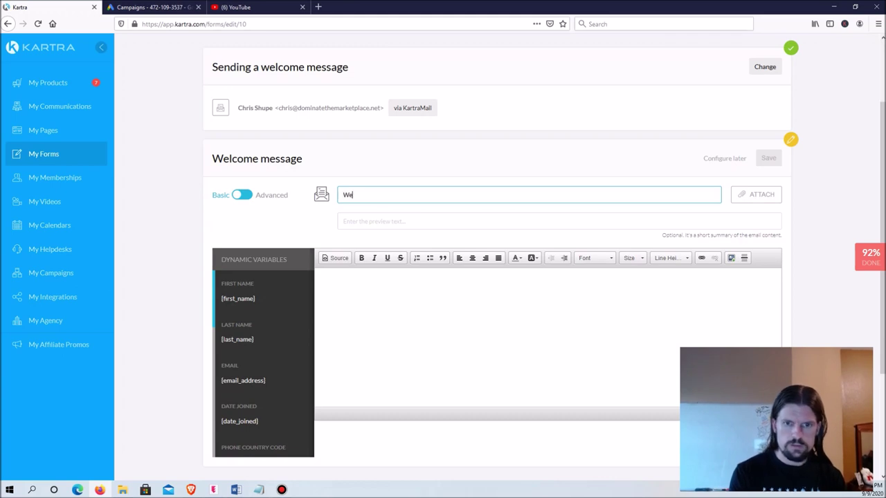
text('ve Received)
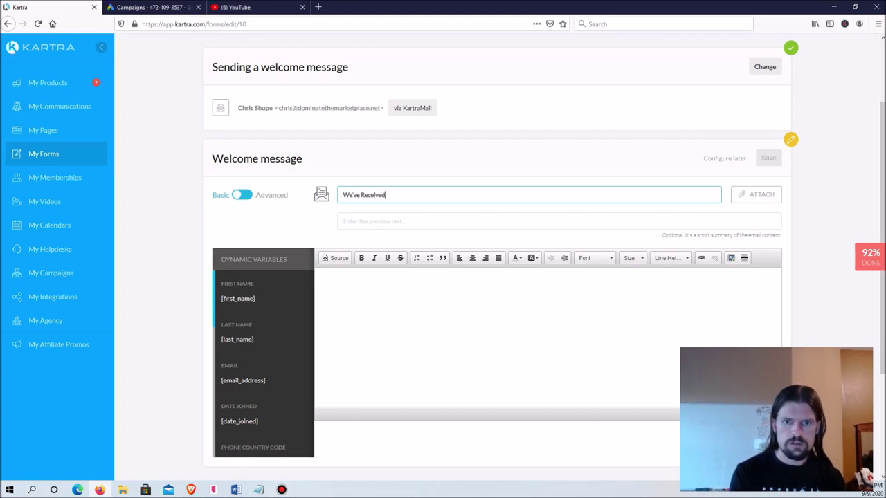
text( Your Inquiry!)
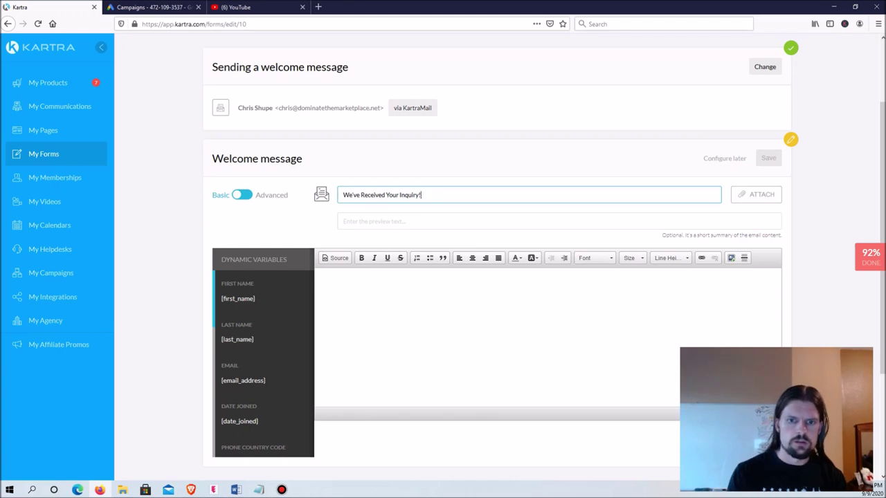
click(324, 281)
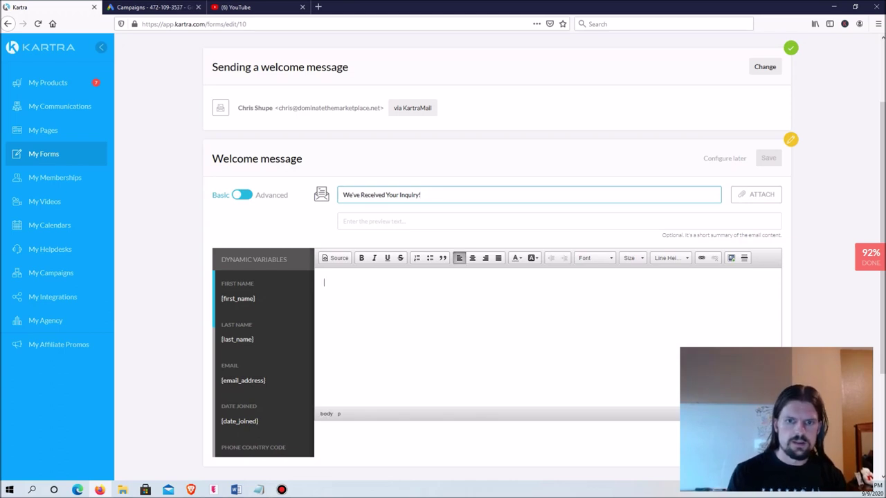
text(Hi)
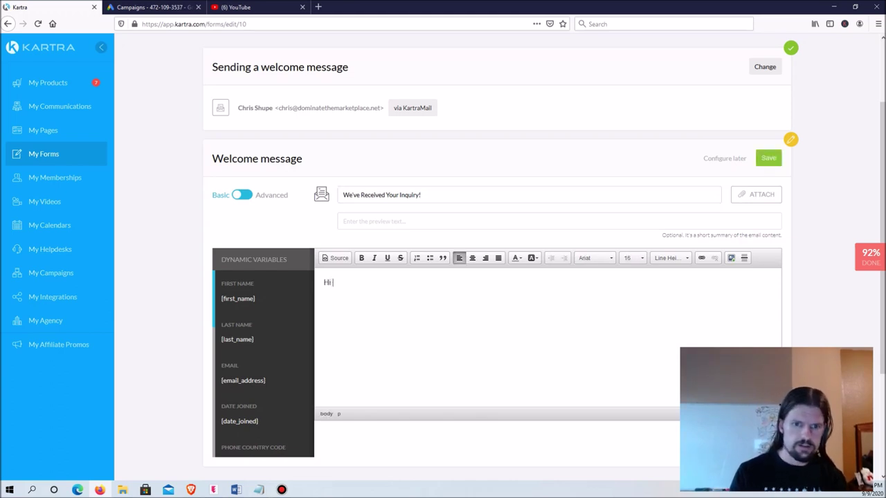
drag(255, 298, 221, 299)
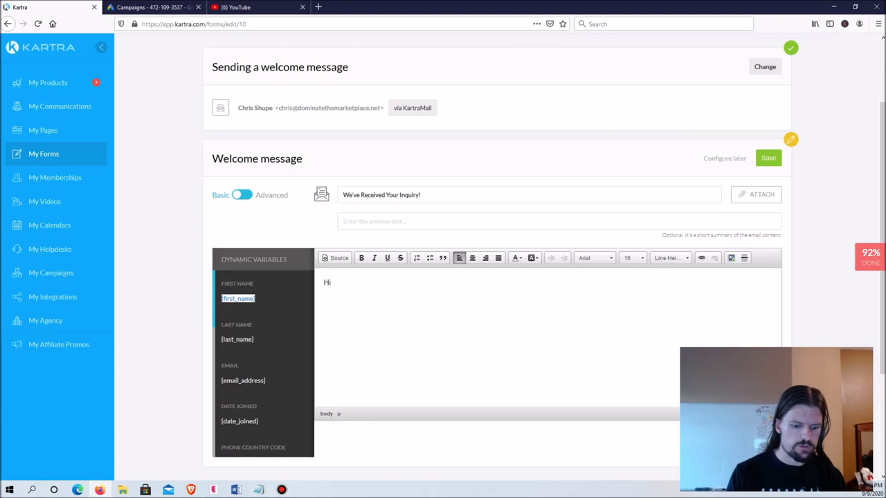
click(332, 282)
text({first_name})
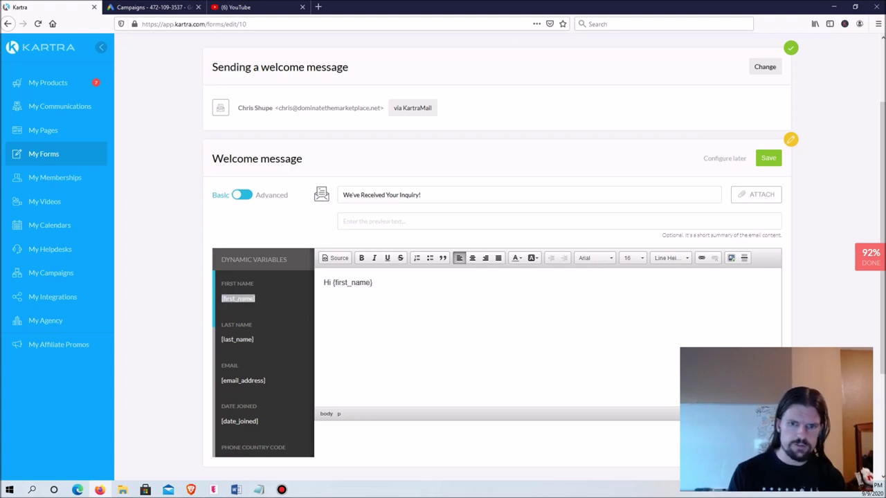
text(,  )
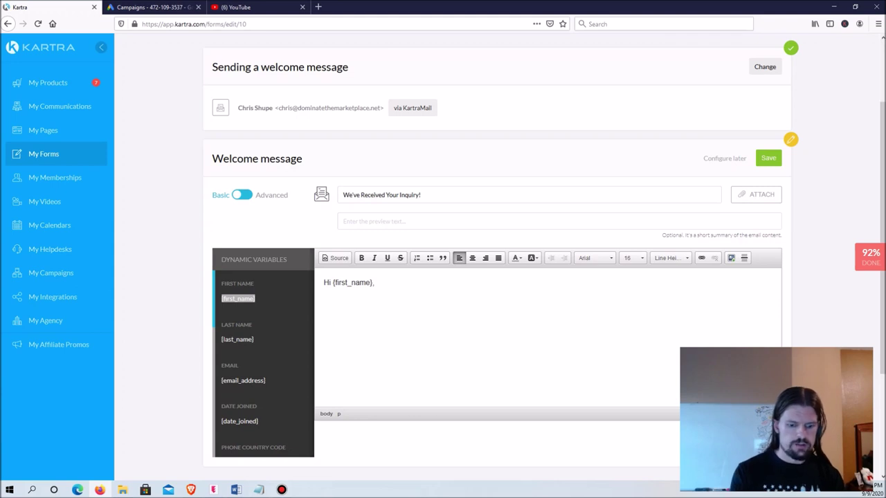
text(We rec)
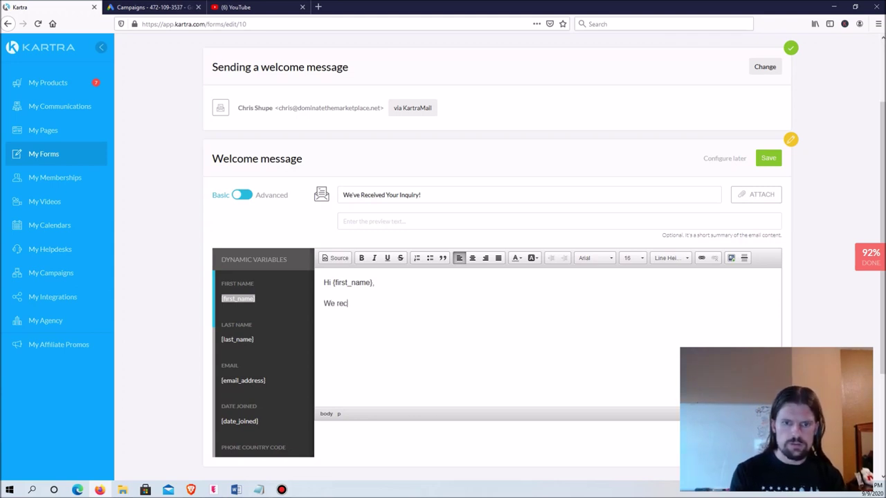
text(eived your inquir)
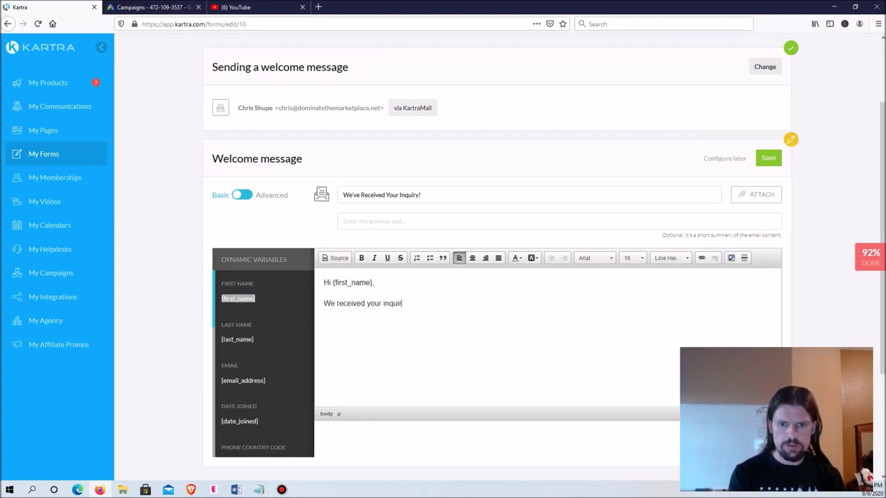
text(y about our Excel )
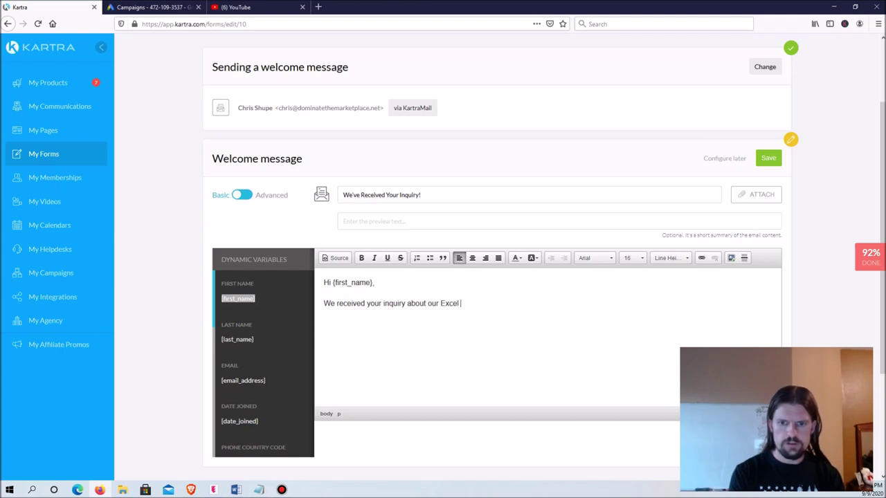
text(service. We wil)
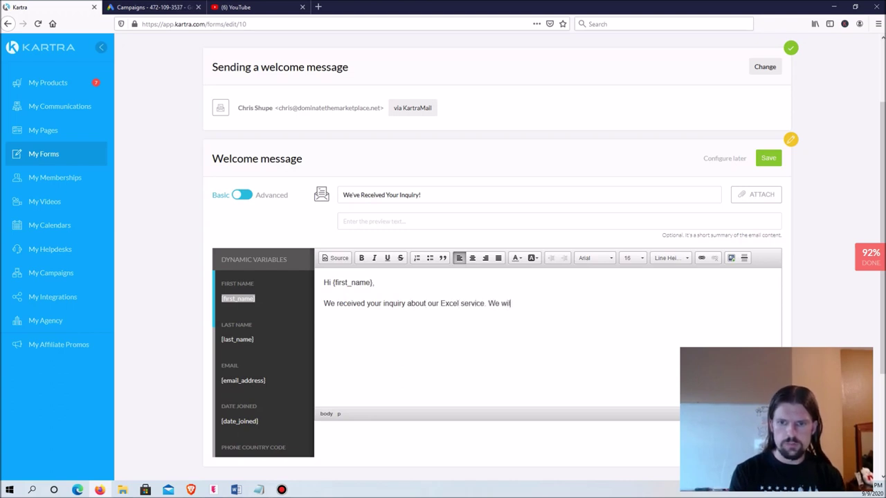
text(l reach out to you )
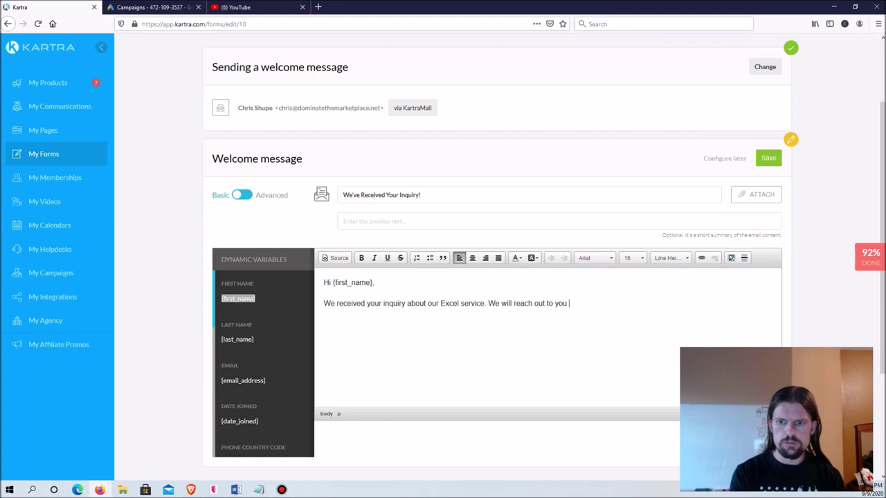
text(soon and discuss )
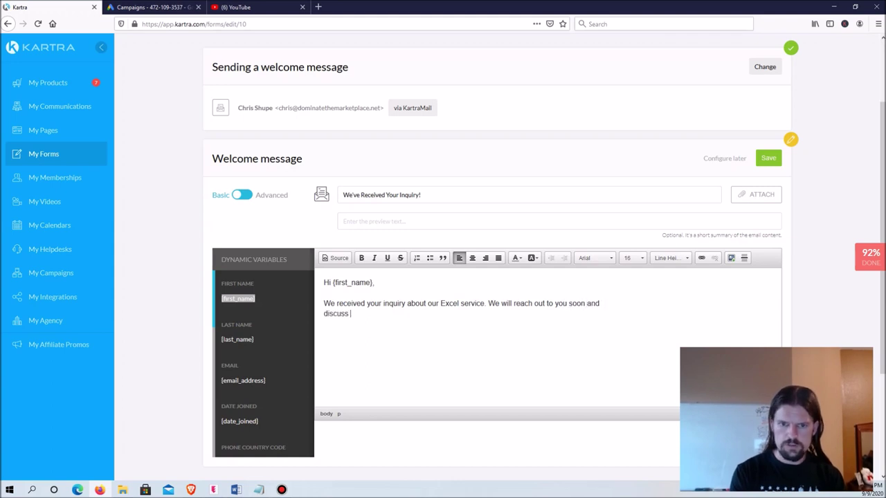
text(how we can help.)
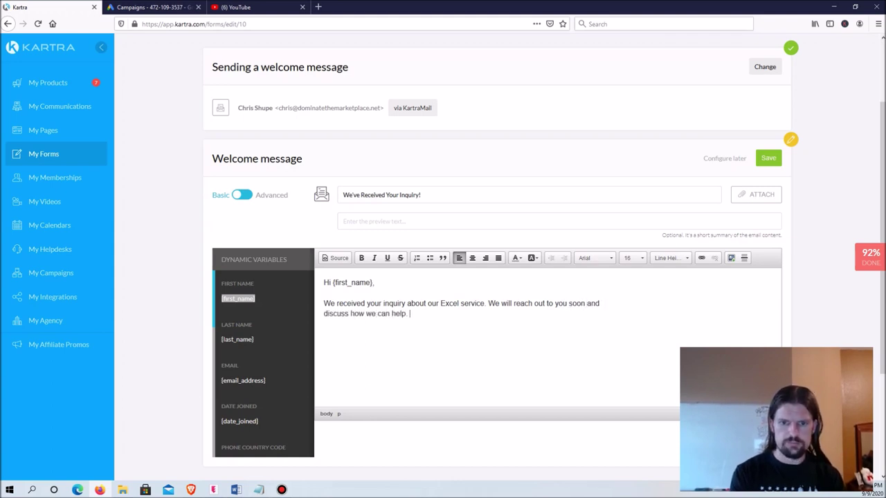
Step: Add a 'Cheers,' sign-off with the sender's name and save the welcome email
key(Return)
key(Return)
key(Return)
key(Return)
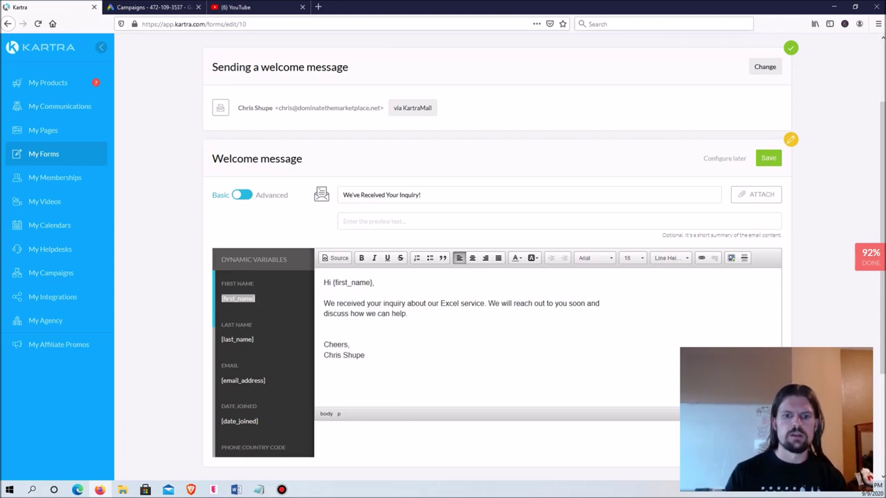
scroll(497, 276, down, 2)
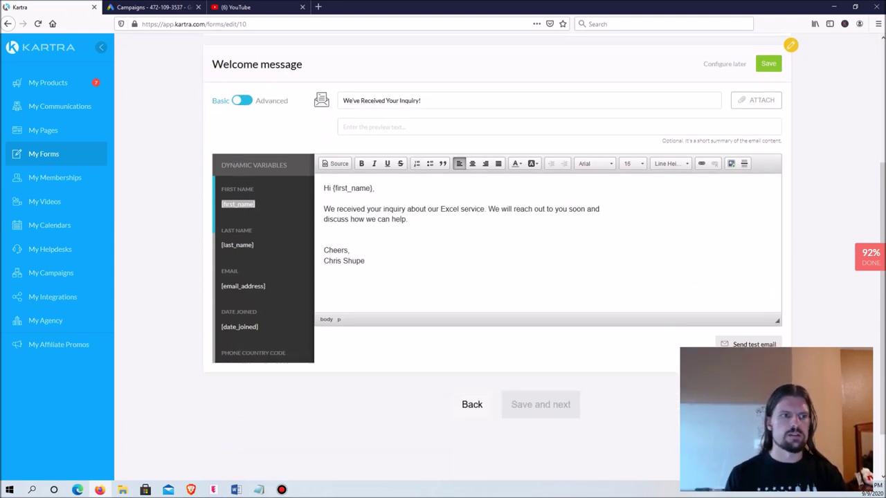
scroll(497, 277, up, 1)
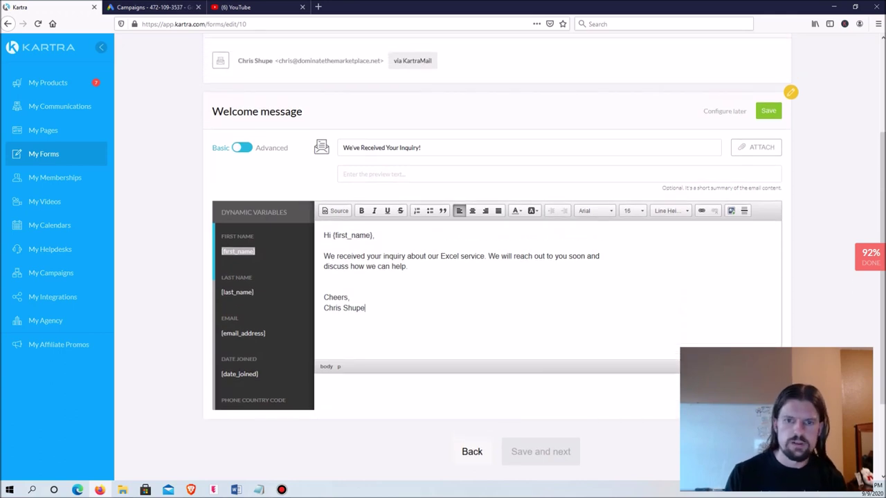
click(410, 267)
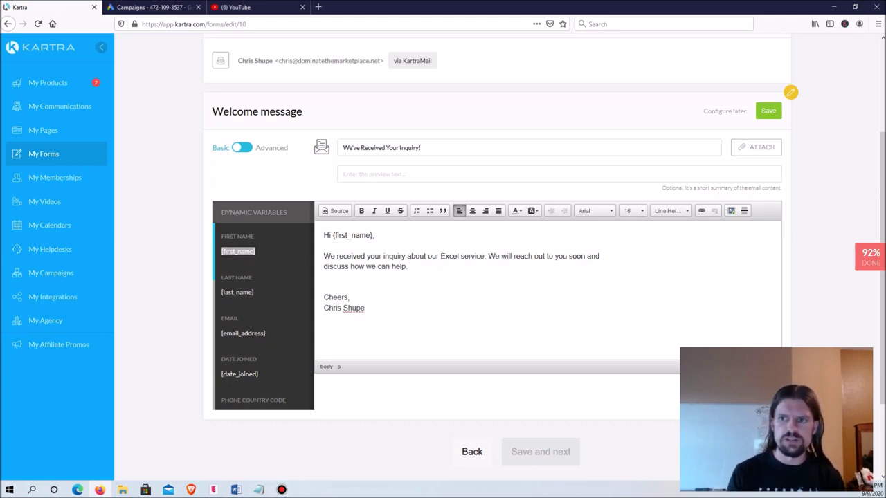
click(768, 111)
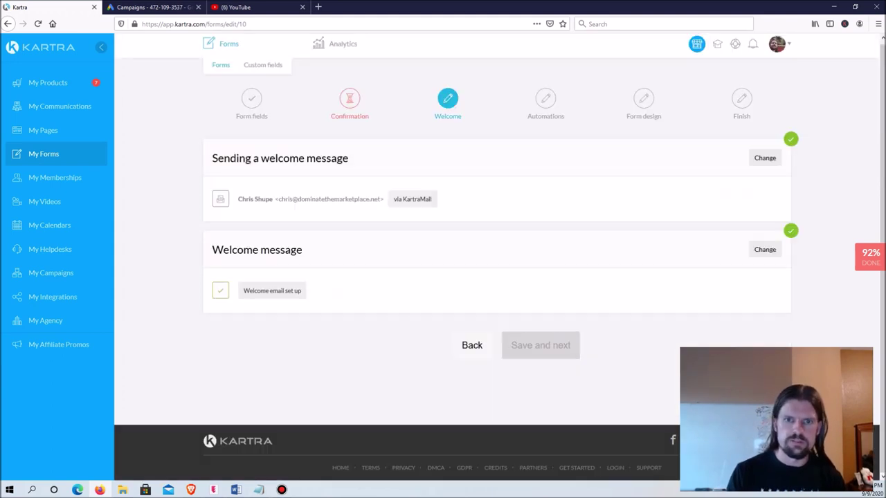
Step: On the automations step, choose 'Yes, subscribe to list' and start a new list
click(541, 346)
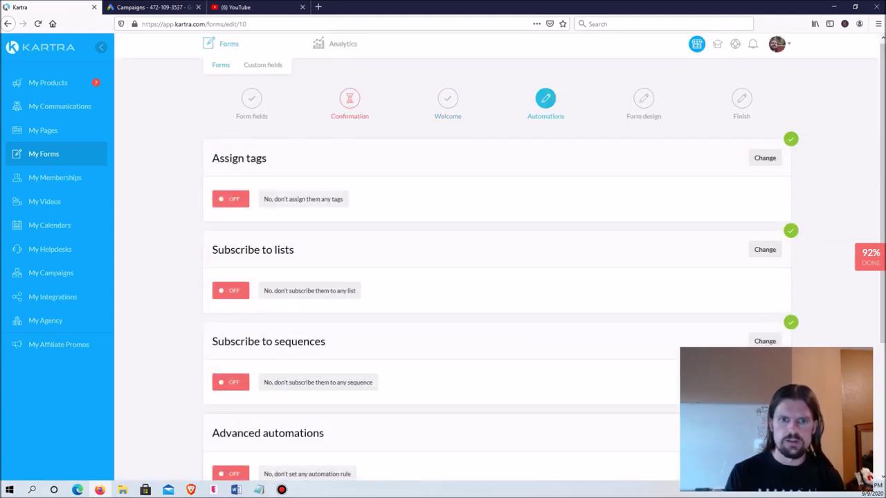
scroll(498, 263, down, 3)
scroll(499, 263, up, 1)
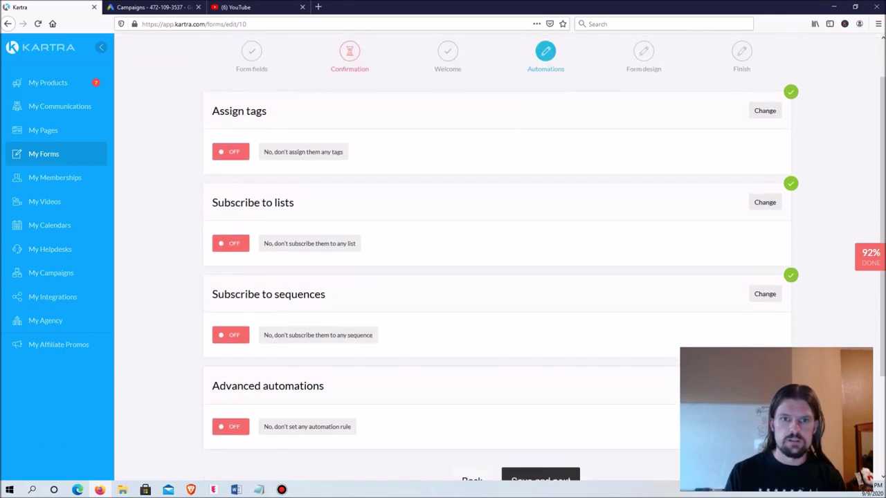
scroll(498, 263, up, 1)
scroll(499, 263, down, 2)
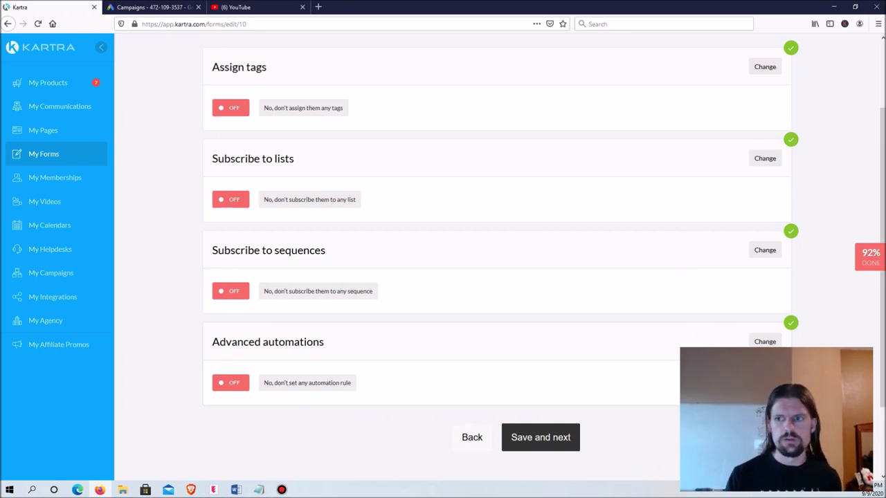
click(764, 159)
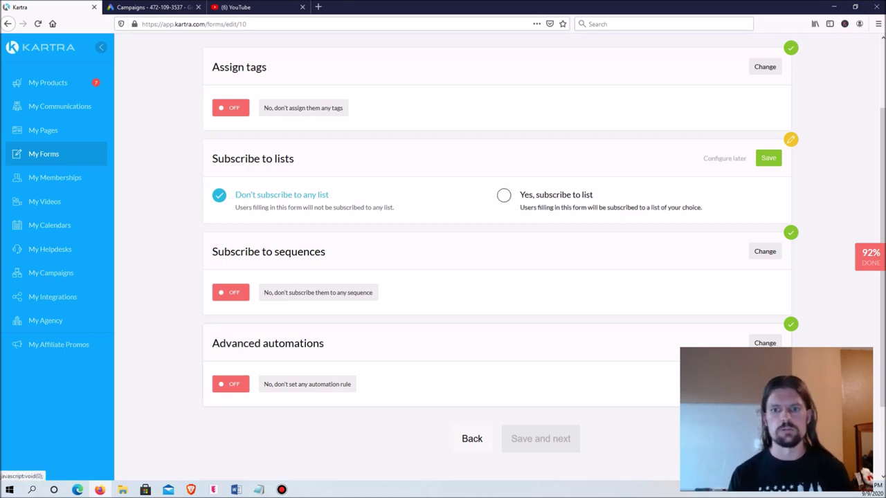
click(503, 195)
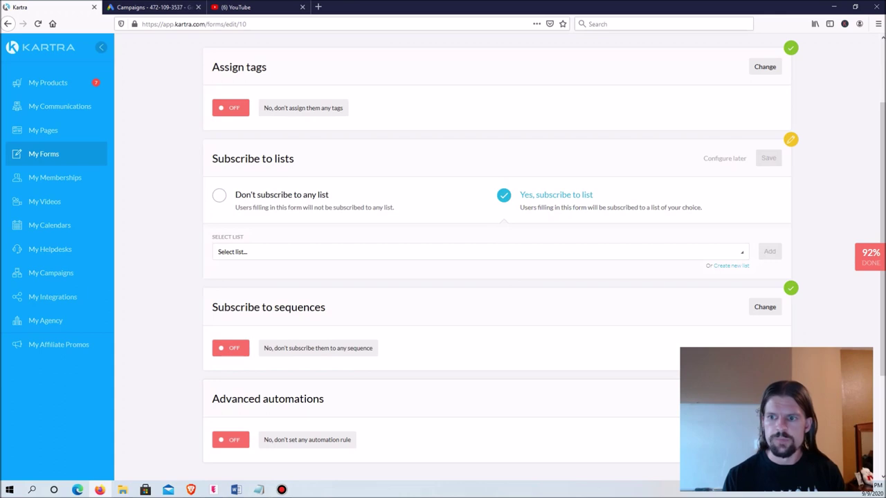
click(731, 266)
Step: Create a new list named 'Example' with description 'Excel Help'
click(500, 124)
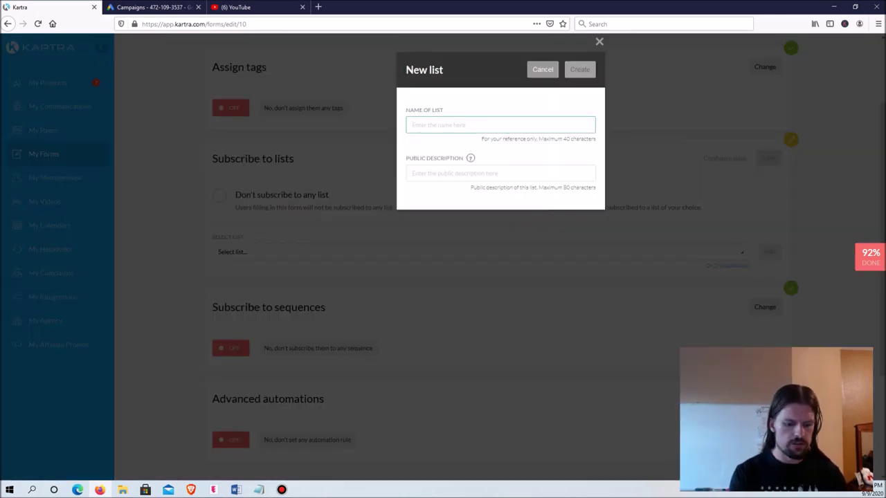
text(Example)
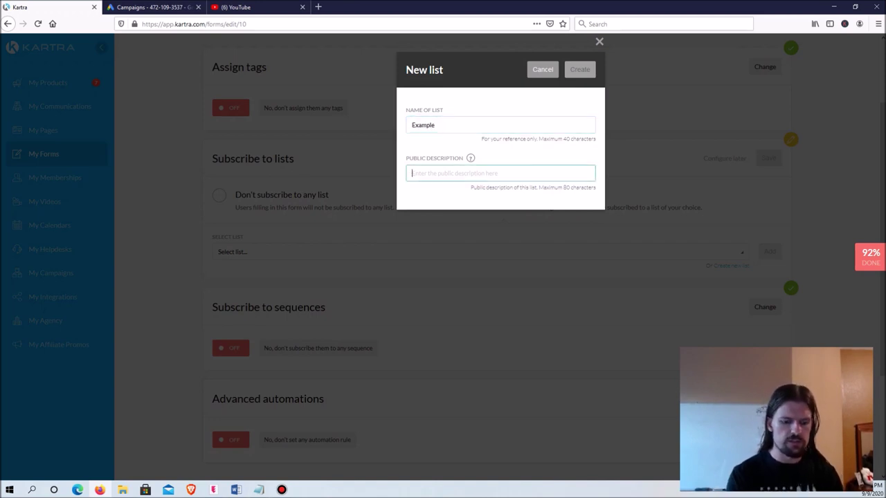
text(Example)
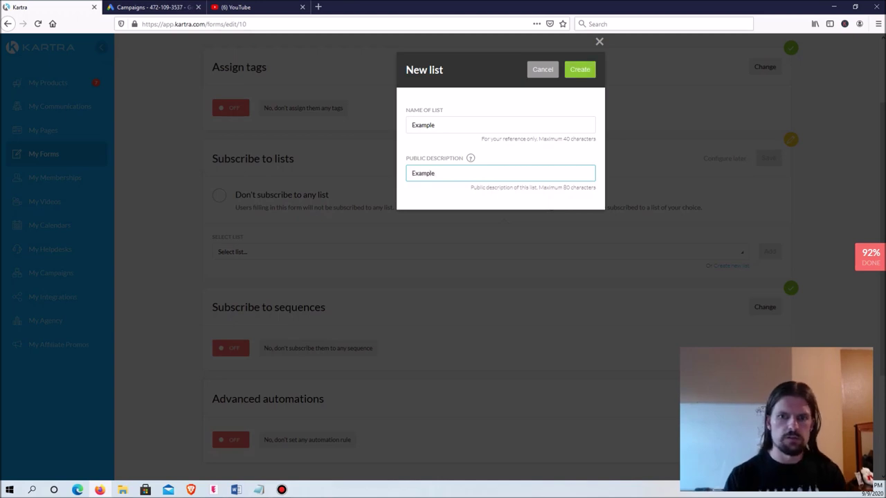
key(ctrl+a)
text(Excel Help)
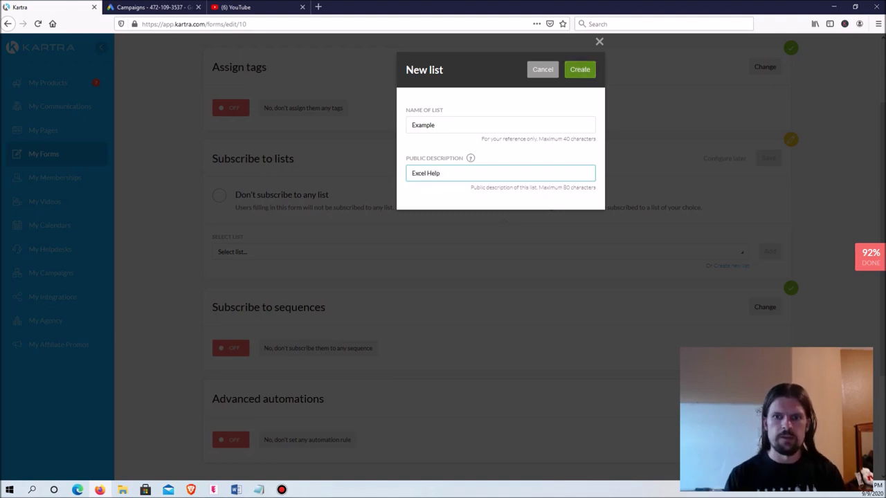
click(580, 69)
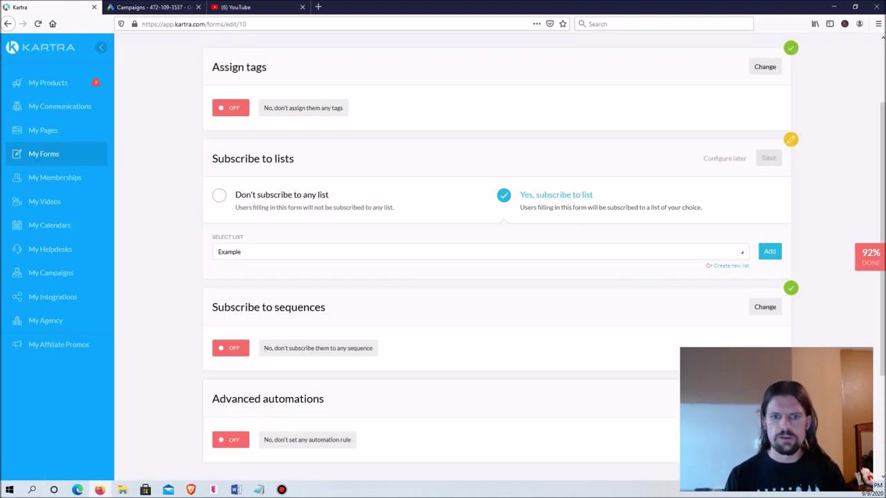
Step: Add the Example list to the form's subscription and save it
click(769, 251)
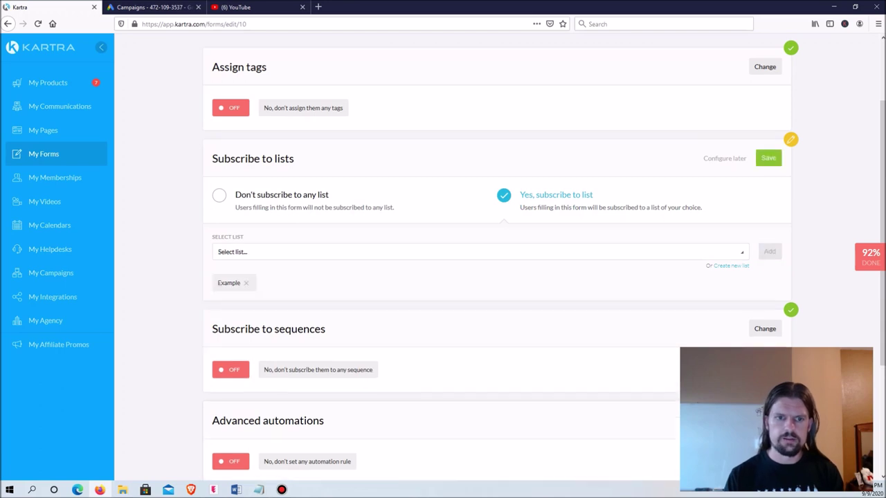
click(768, 158)
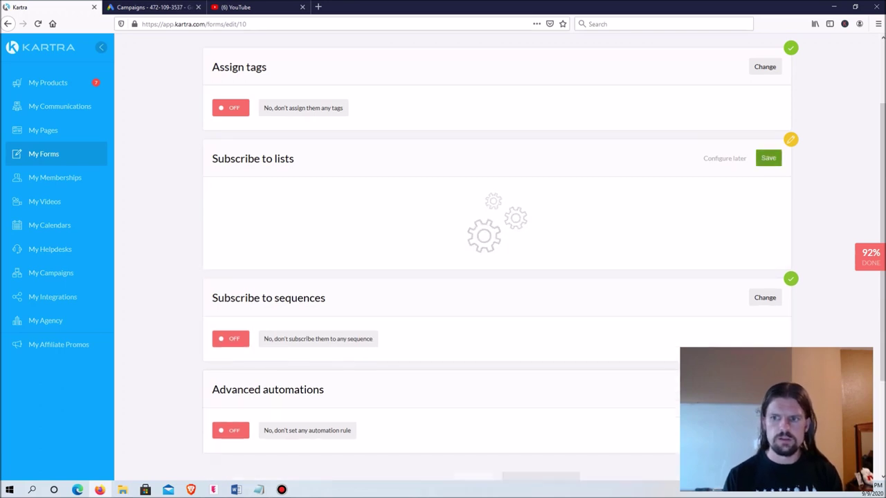
scroll(768, 158, down, 3)
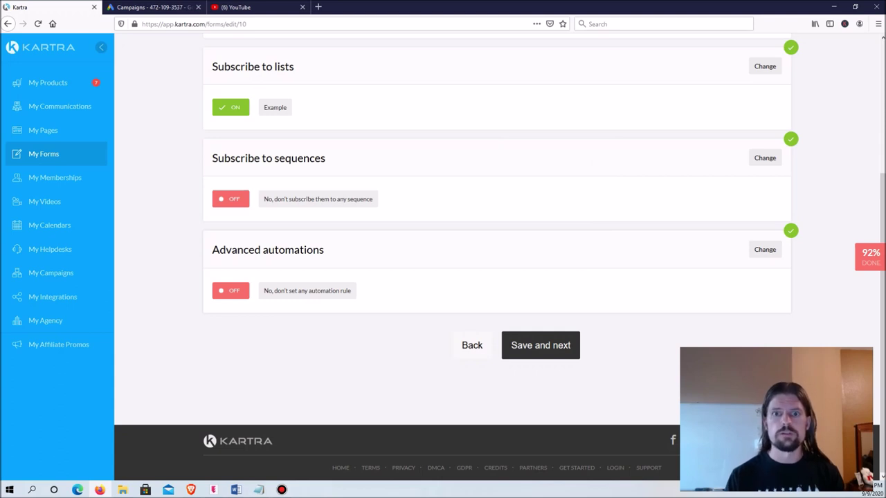
scroll(499, 256, up, 1)
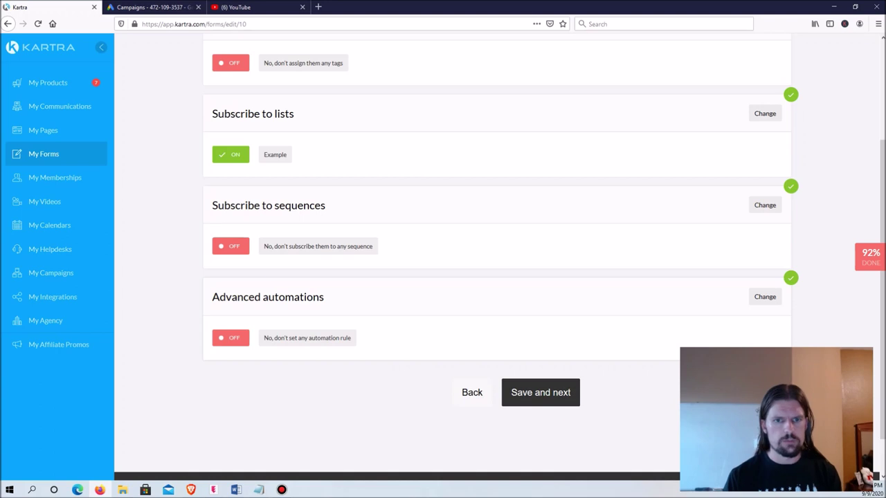
scroll(499, 262, down, 1)
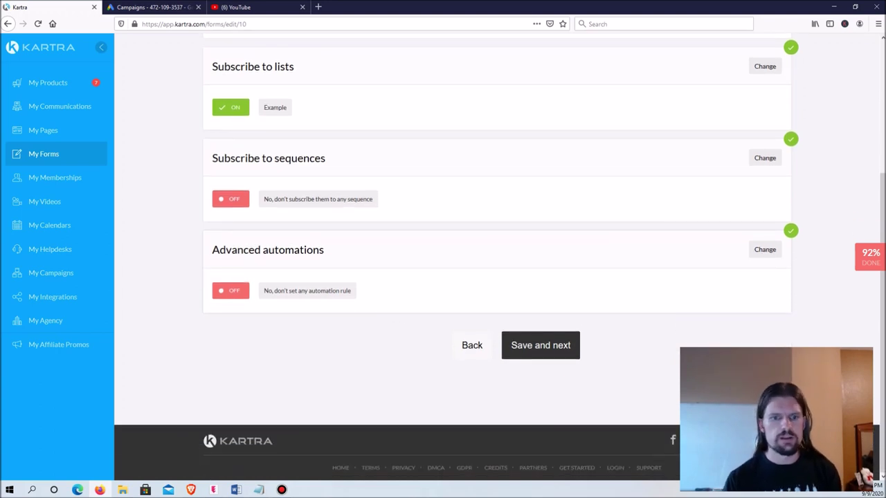
Step: Keep 'I will use the form in another Kartra asset' and finish the form wizard
click(541, 346)
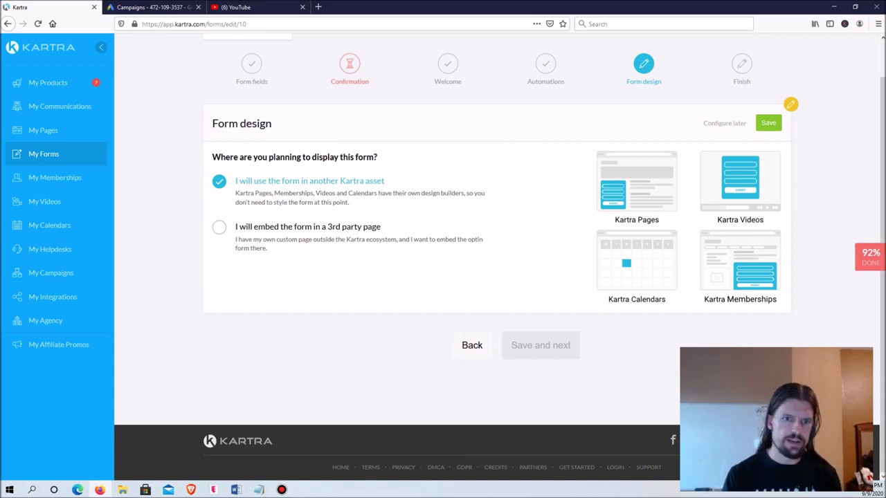
click(768, 122)
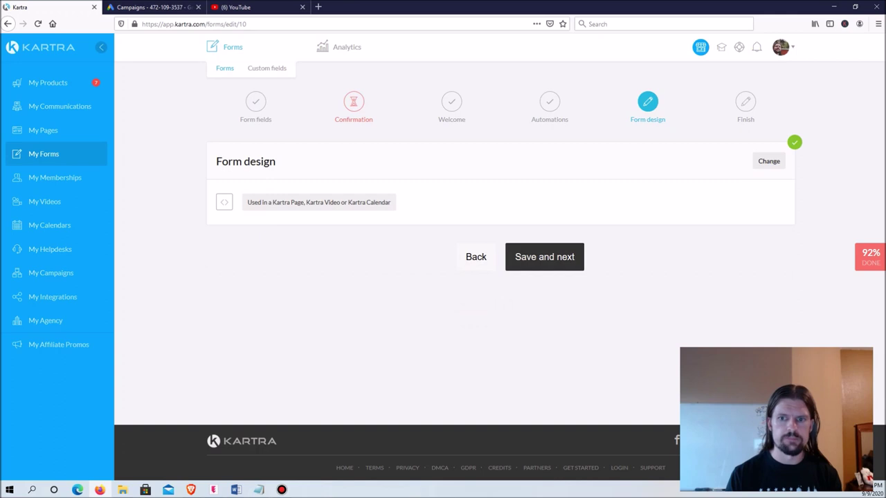
click(545, 256)
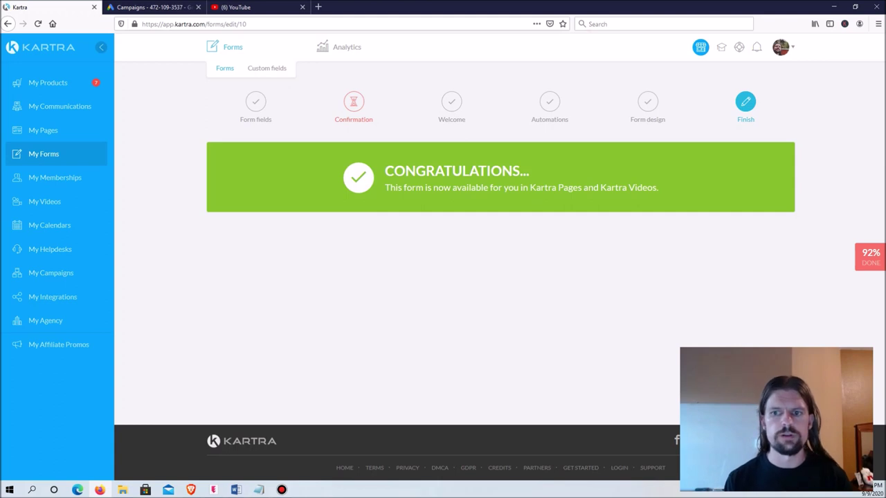
Step: Clone the Example site's Consulting Opt In Page as 'Consulting Thank You Page'
click(43, 130)
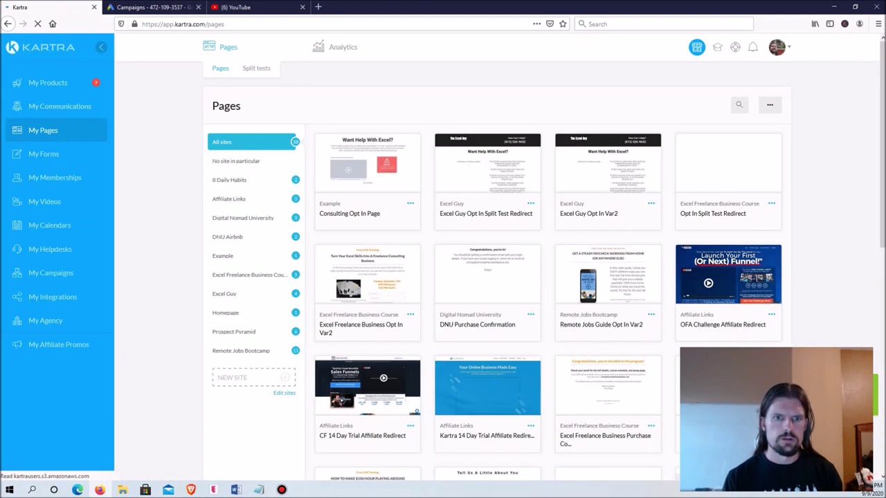
click(236, 256)
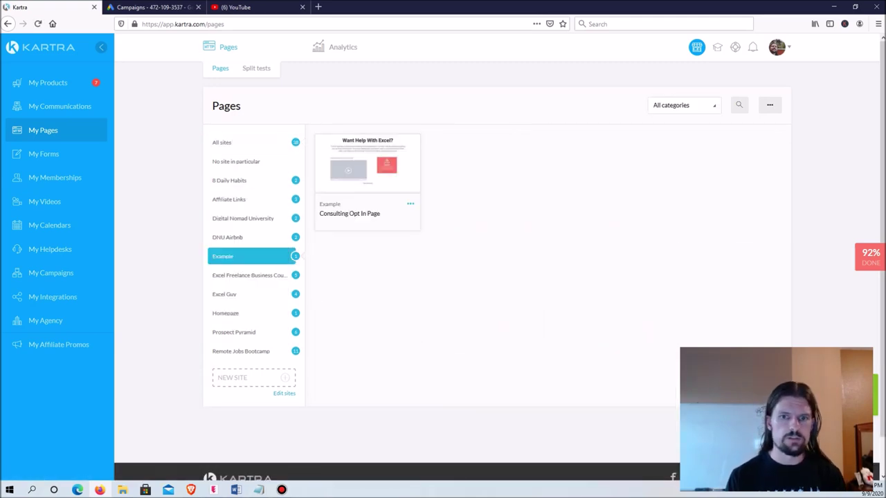
click(410, 203)
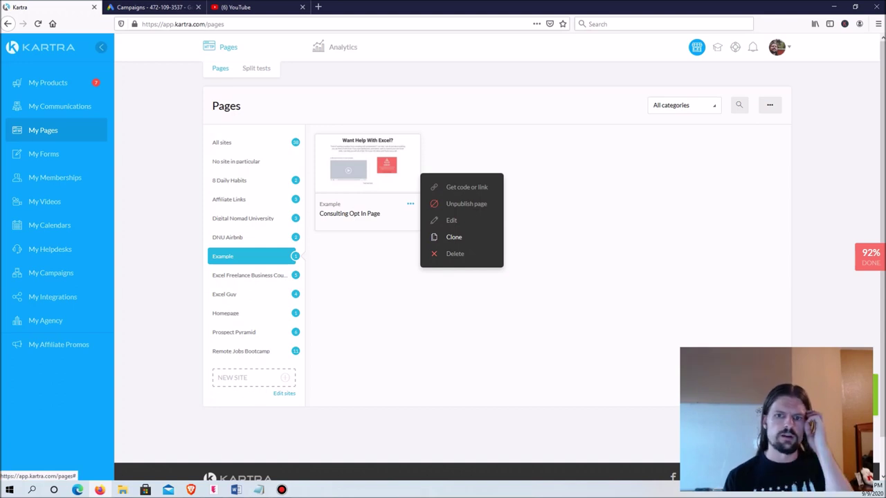
click(450, 237)
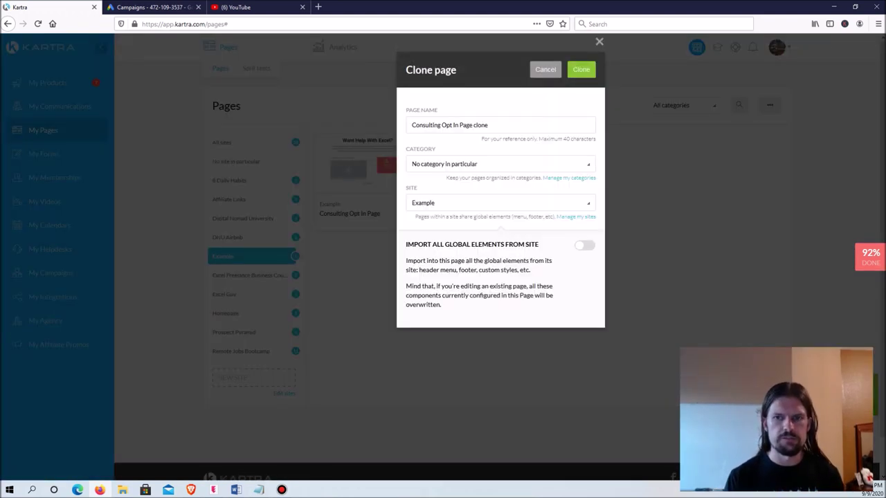
click(488, 125)
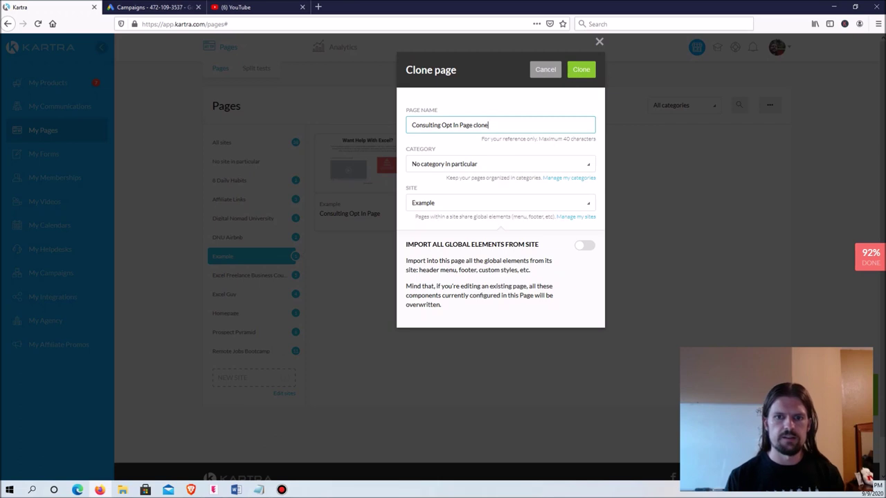
drag(489, 125, 442, 125)
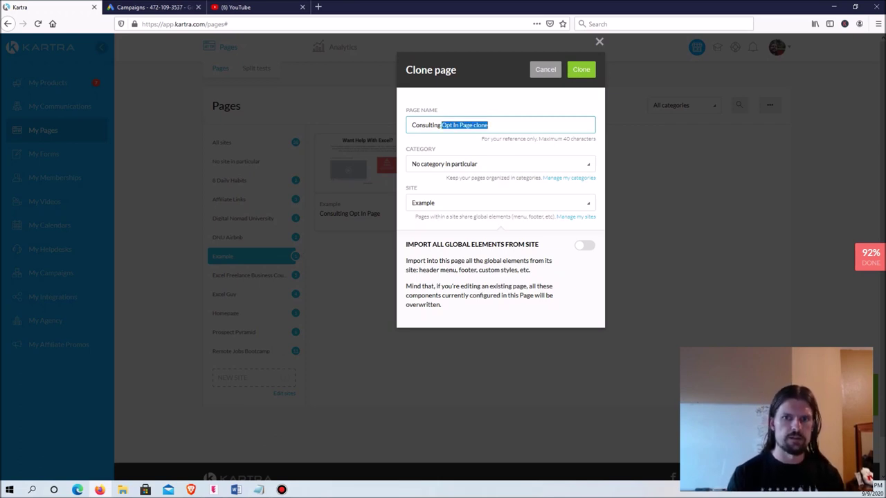
text(Thank You Page)
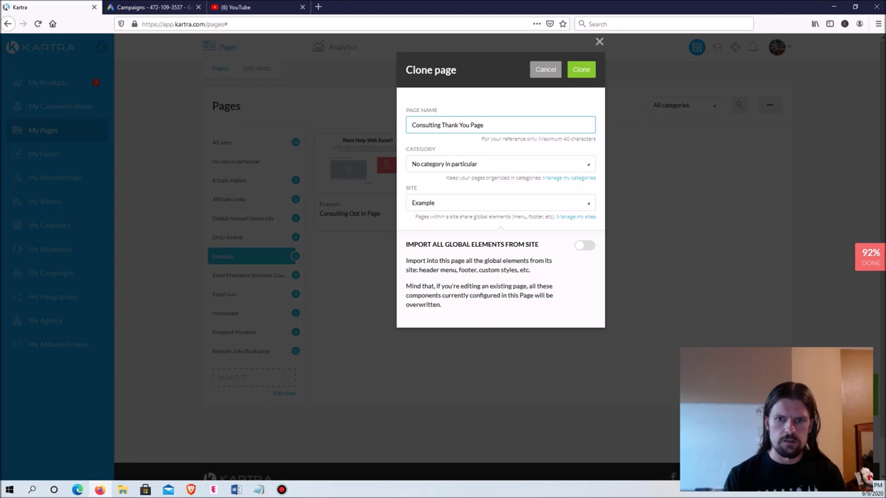
click(581, 69)
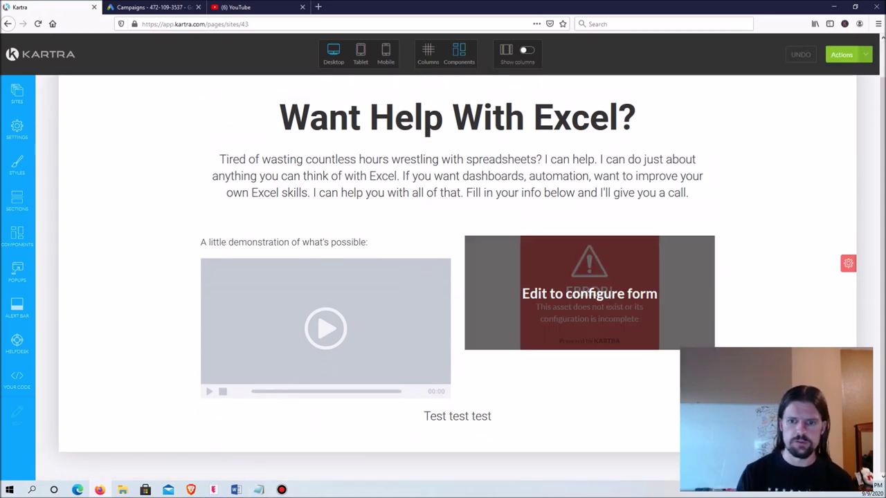
Step: Delete the 'Test test test' text, demonstration video, its caption and the opt-in form
click(496, 397)
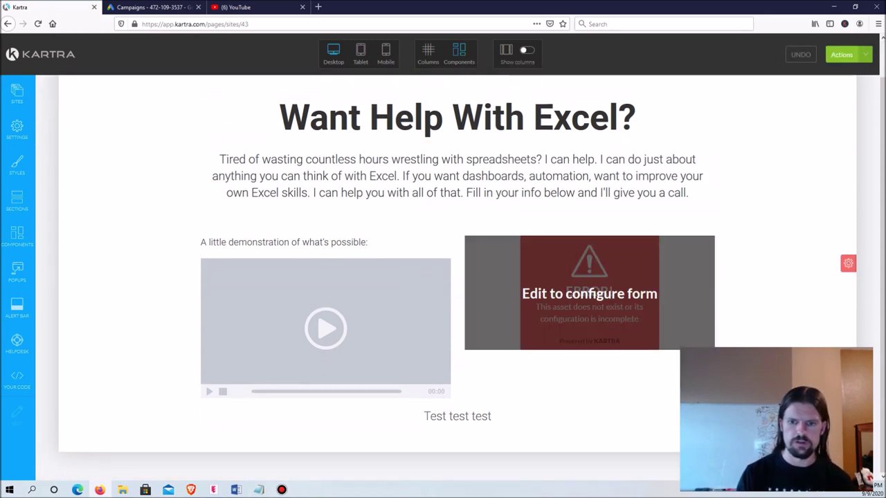
click(352, 249)
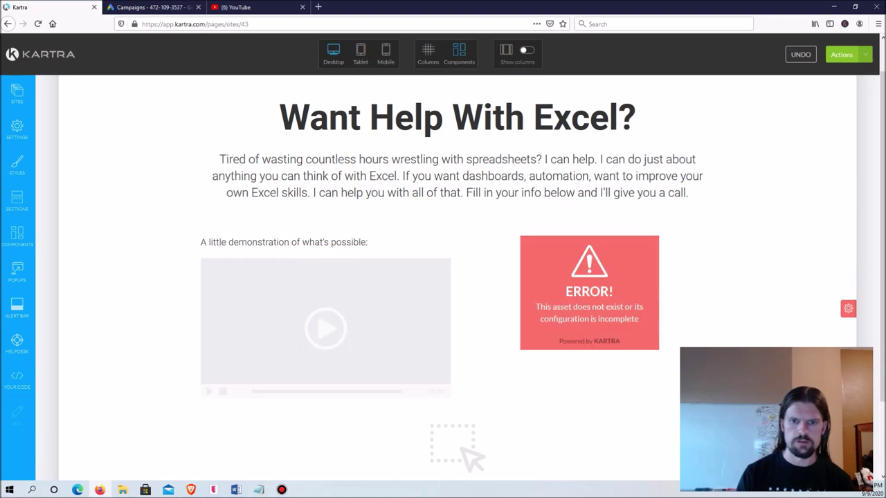
click(360, 227)
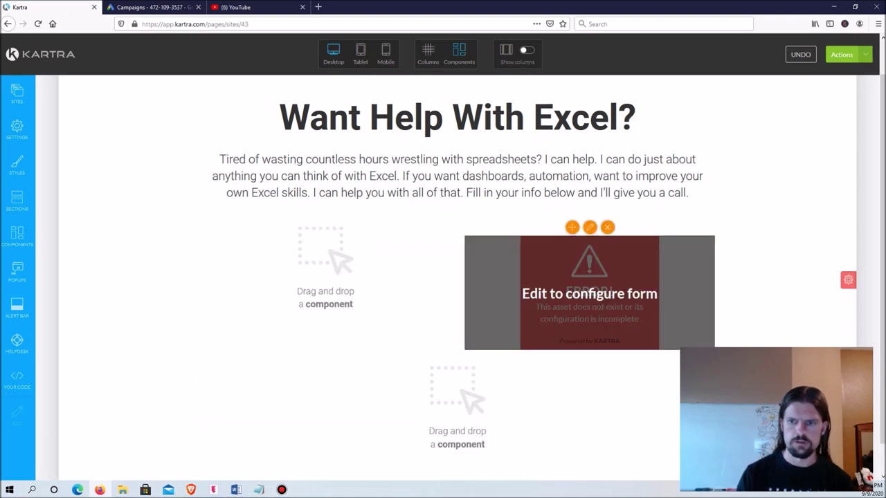
click(607, 227)
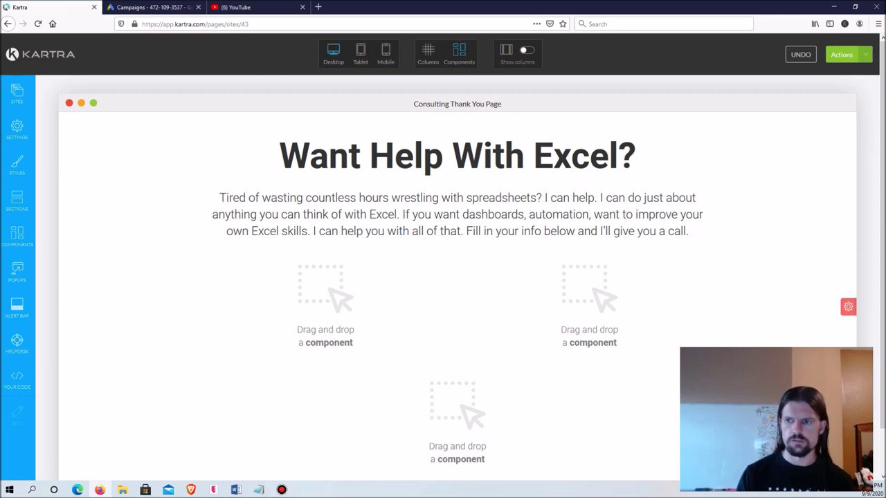
scroll(457, 277, down, 1)
scroll(457, 277, up, 1)
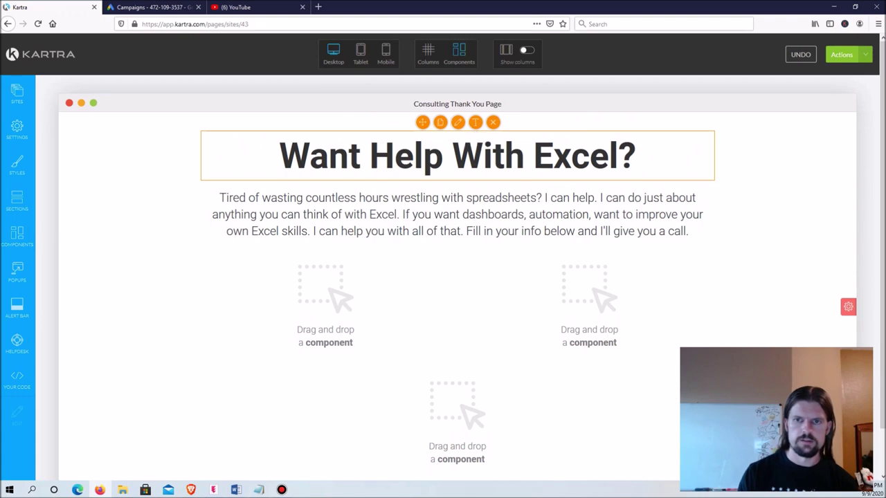
Step: Change the headline to 'Thanks, We'll Be In Touch Soon!'
click(458, 122)
key(End)
key(shift+Left)
key(shift+Left)
key(shift+Left)
key(shift+Left)
key(shift+Left)
key(shift+Left)
key(shift+Left)
key(shift+Left)
key(shift+Left)
key(shift+Left)
key(shift+Left)
key(shift+Left)
key(shift+Left)
key(shift+Left)
key(shift+Left)
key(shift+Left)
key(shift+Left)
key(shift+Left)
key(shift+Left)
key(shift+Left)
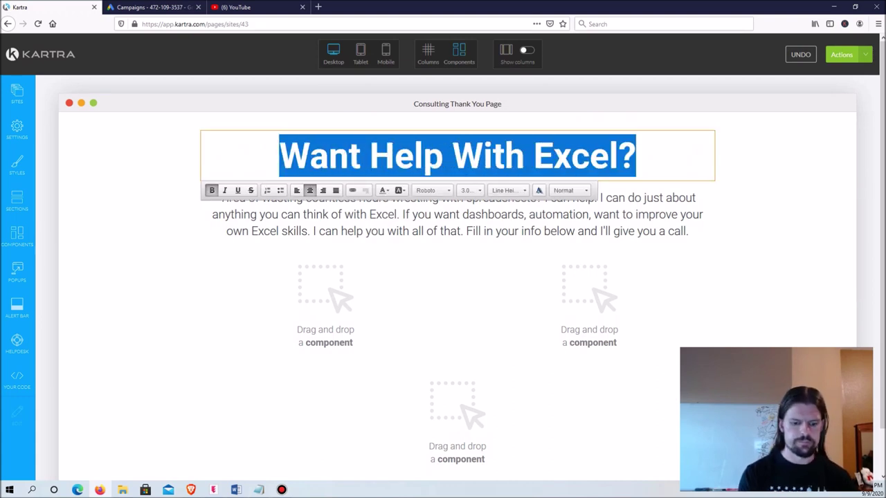
text(We'll Be)
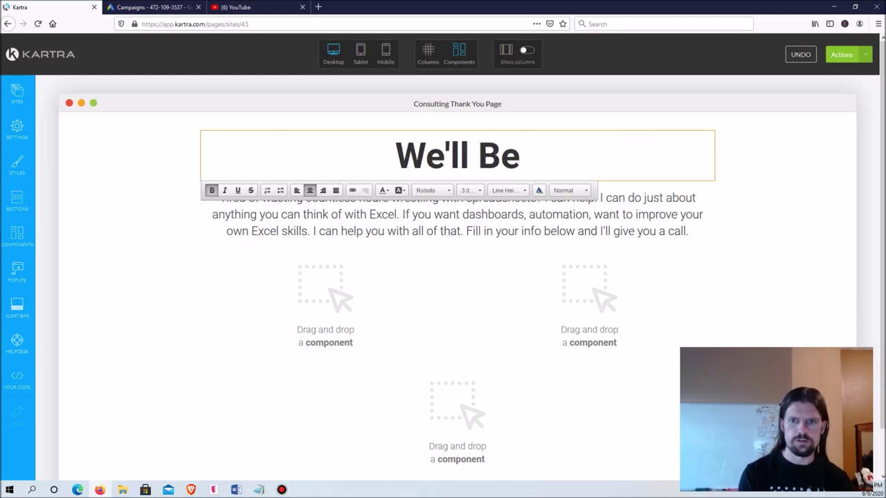
text( In Touch Soon!)
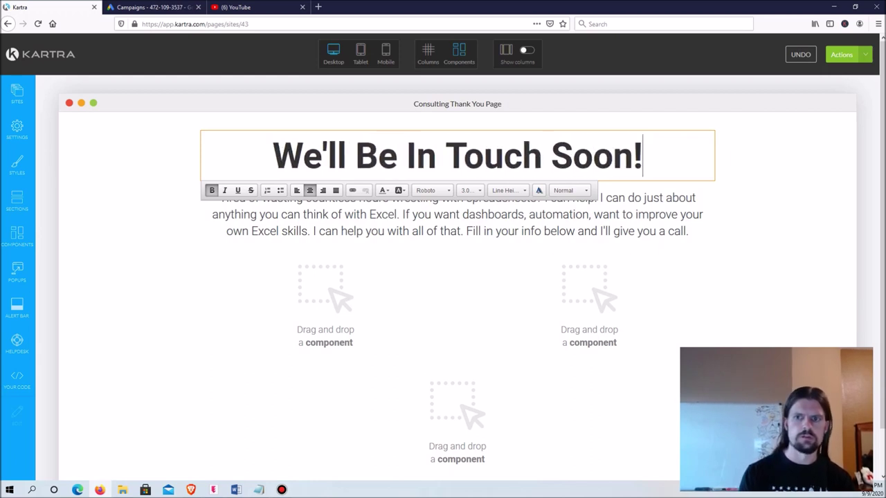
click(275, 171)
text(Thanks,)
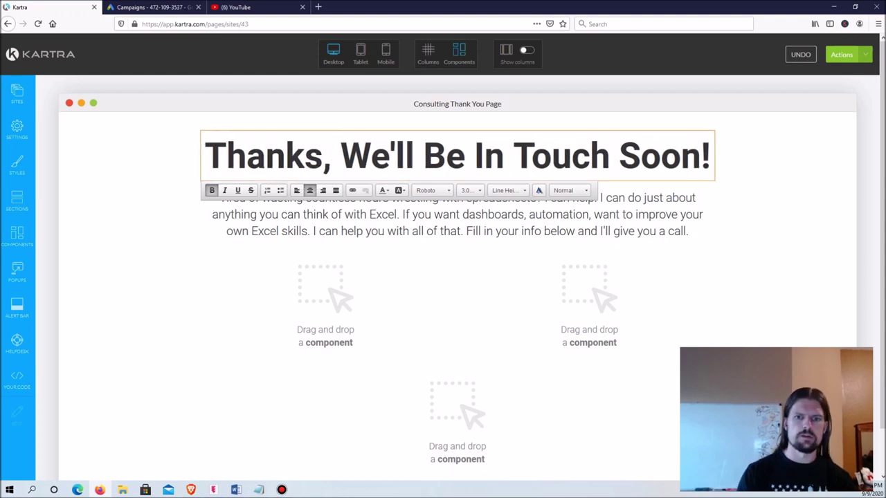
click(388, 207)
Step: Replace the intro paragraph with the message promising contact within the next 48 hours
click(463, 204)
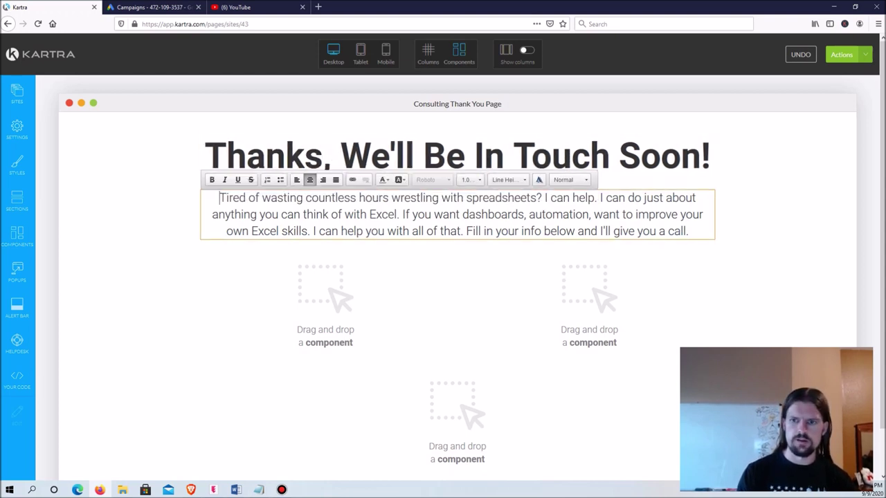
drag(689, 231, 218, 198)
text(W)
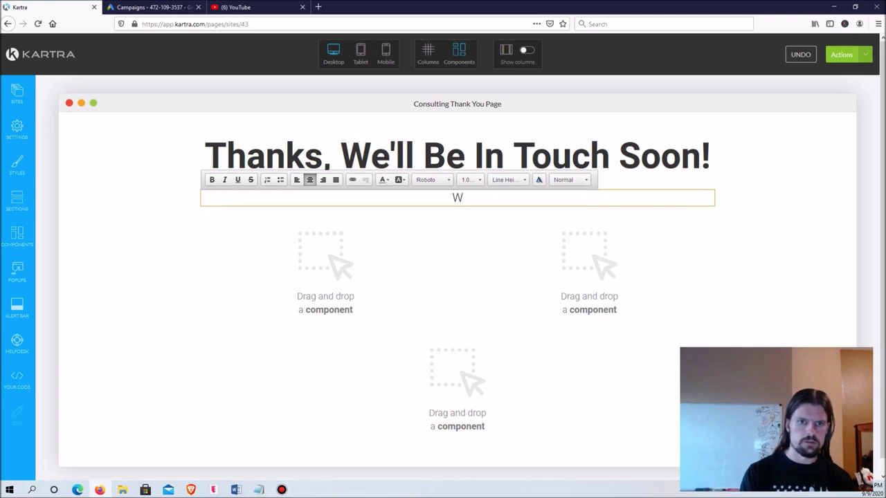
text(e got your inf)
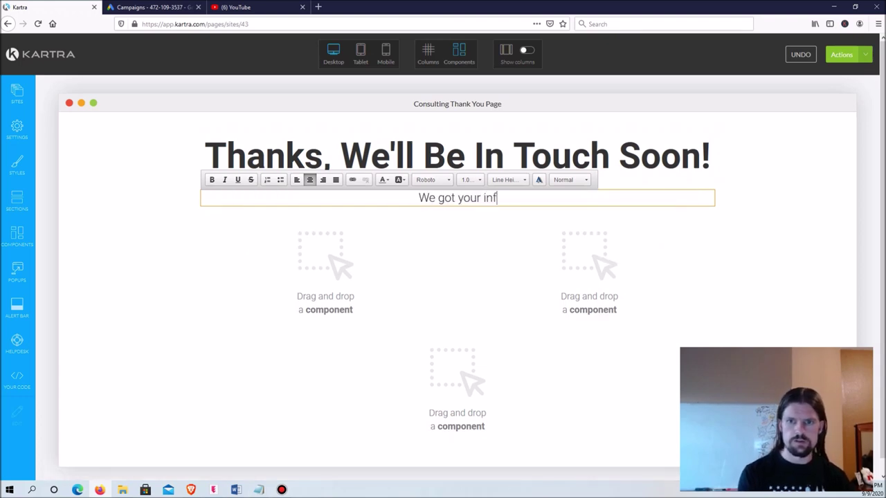
text(ormation and will b)
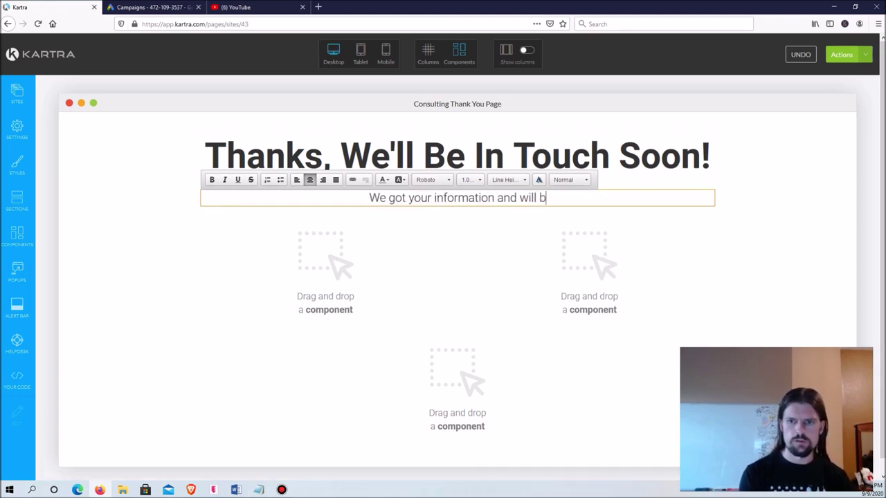
text(e reaching out to )
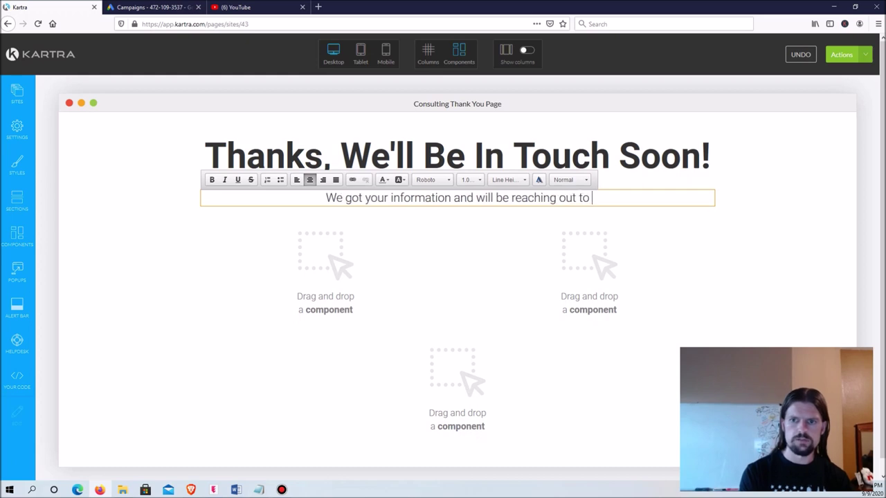
text(you withi)
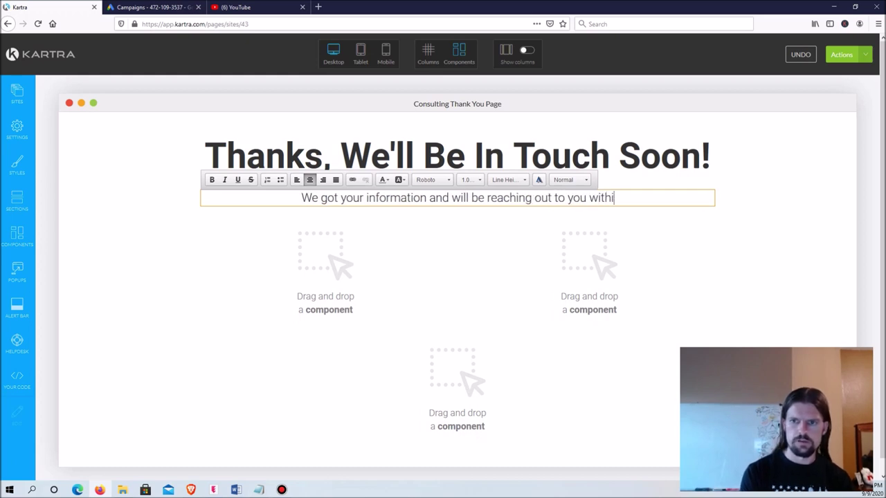
text(n the next 4)
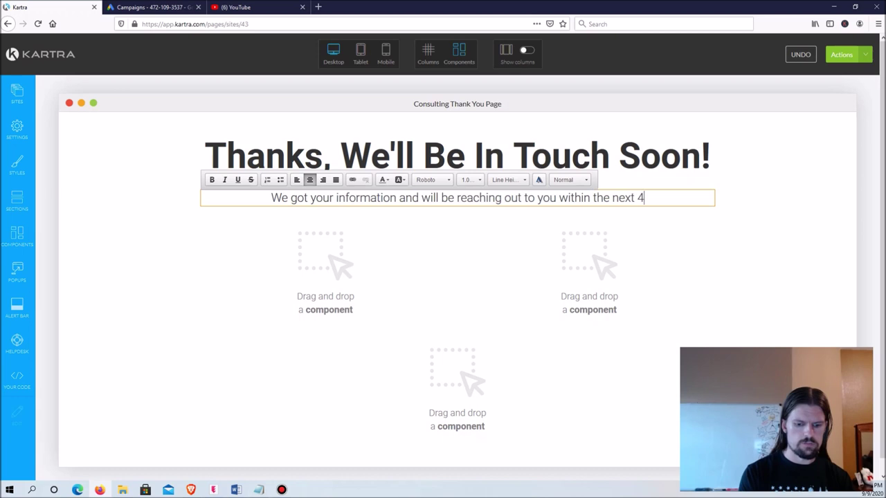
text(8 hours to discu)
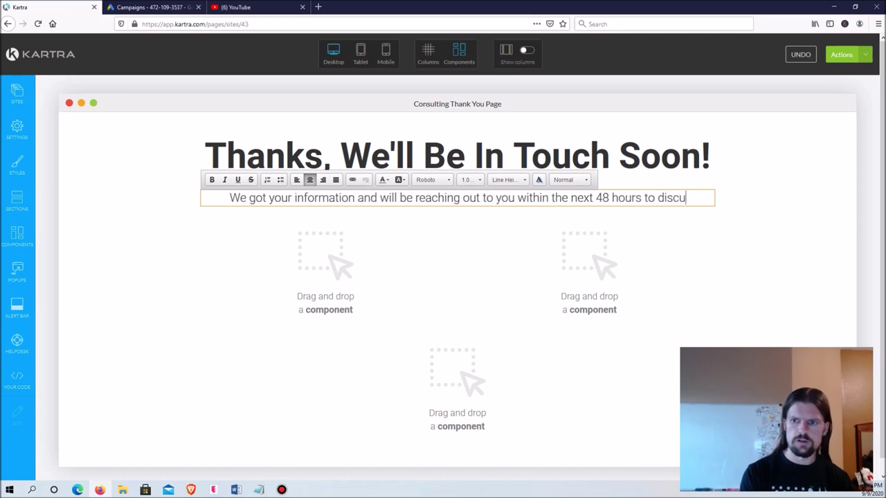
text(ss how we can help you with your Exc)
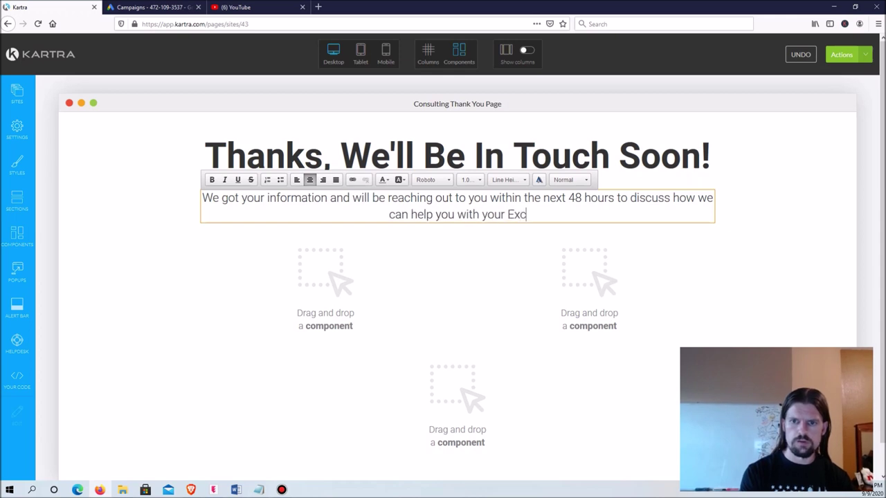
text(el project)
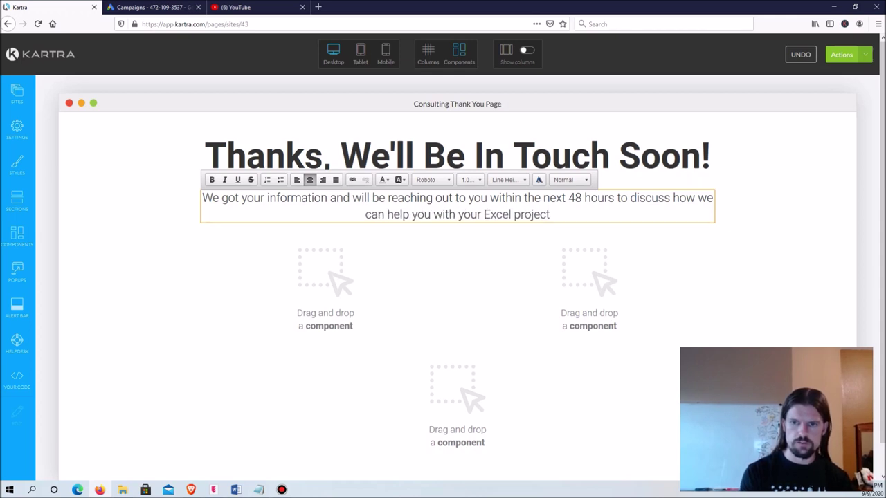
text(. Talk sooN!)
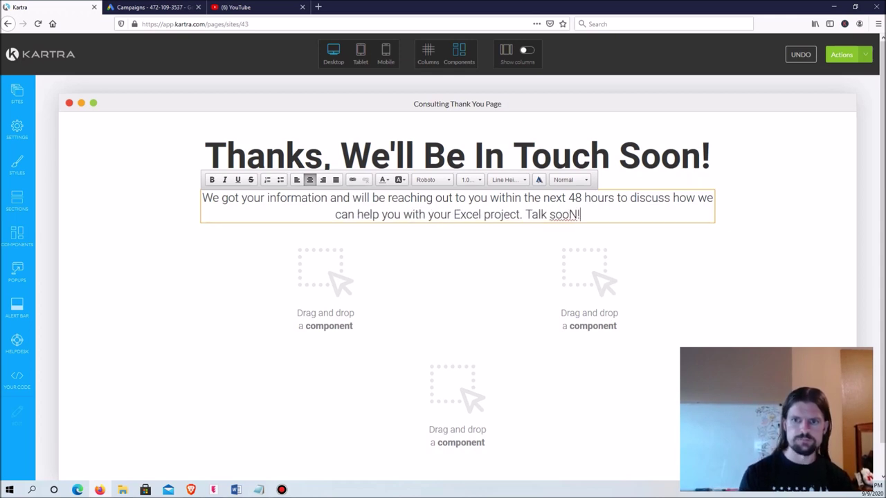
key(BackSpace)
key(BackSpace)
text(n!)
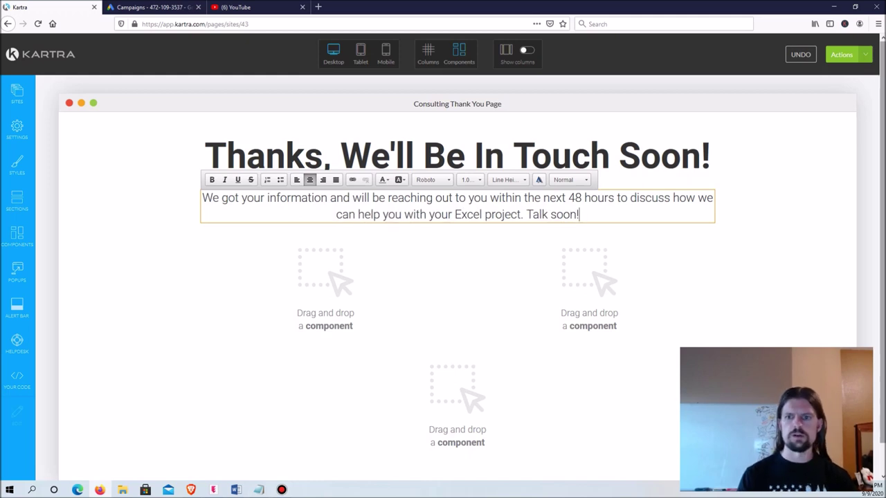
key(Escape)
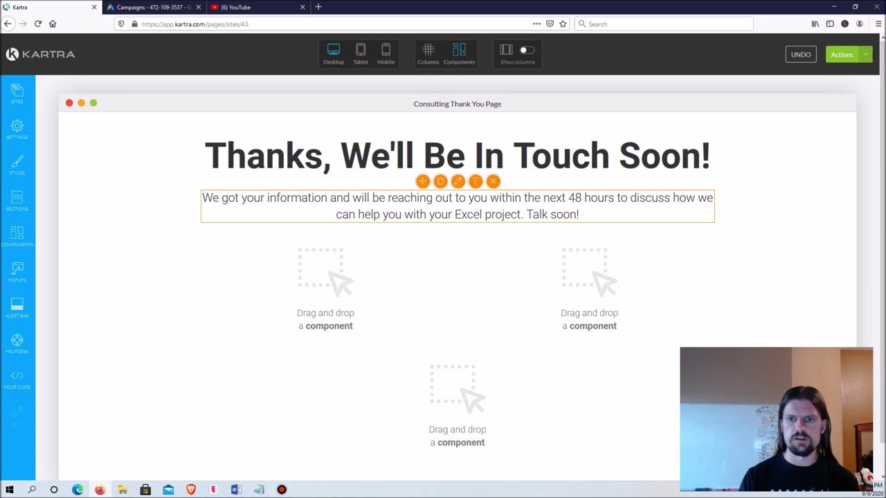
Step: Add a new line inviting impatient visitors to call the phone number
click(579, 215)
key(Return)
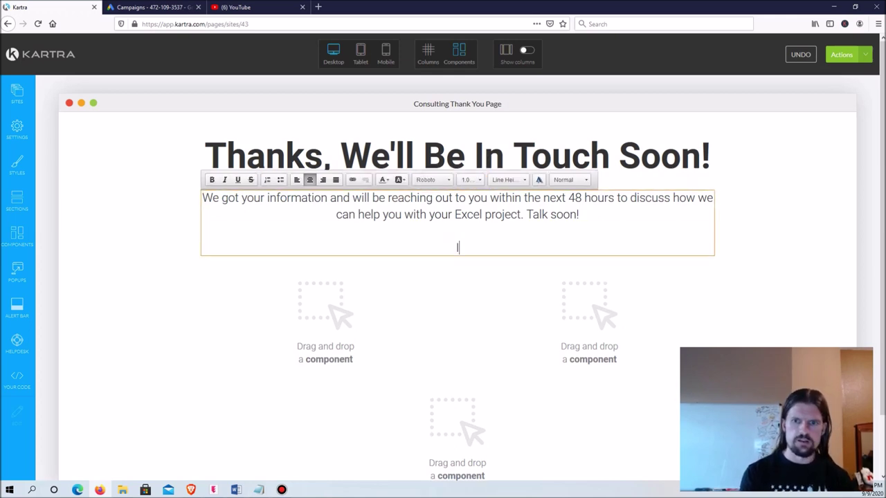
text((just in case you g)
text(et in)
text(pati)
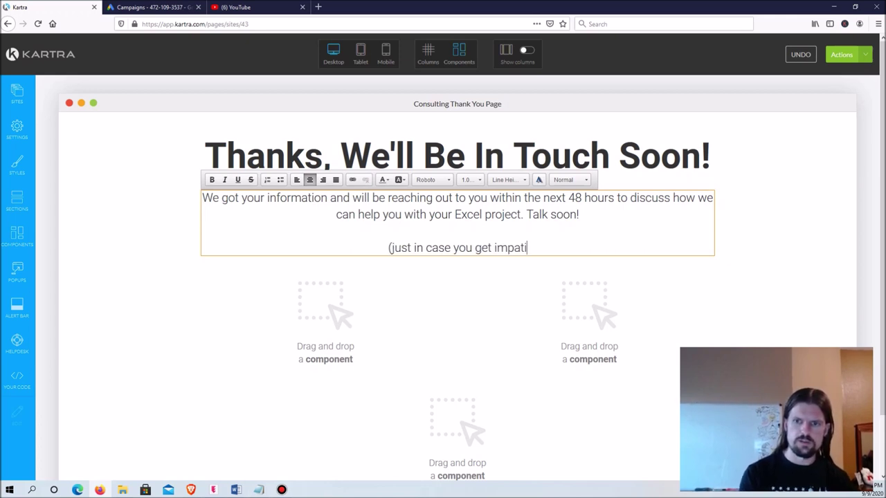
text(ent, feel free to)
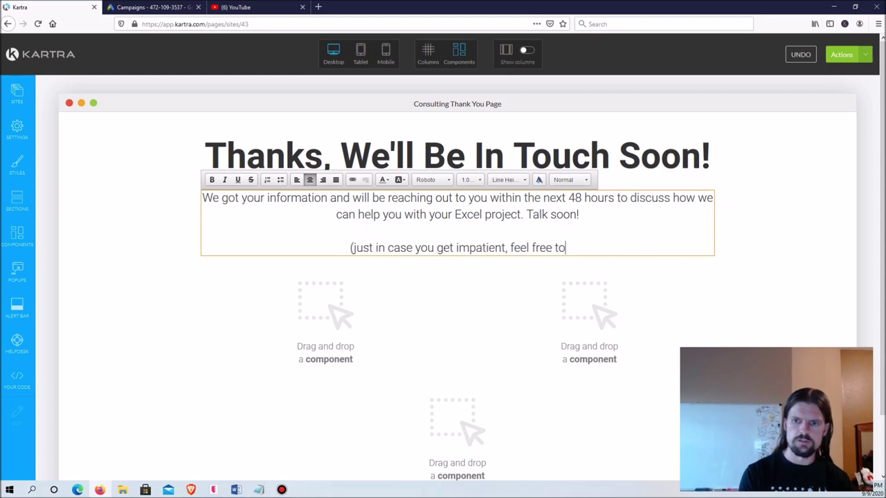
text( give us a call)
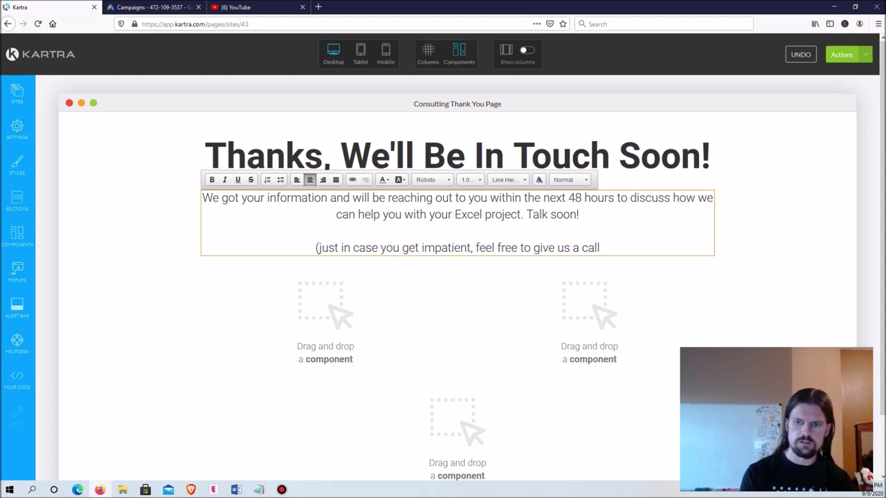
text(: 888-888-8888)
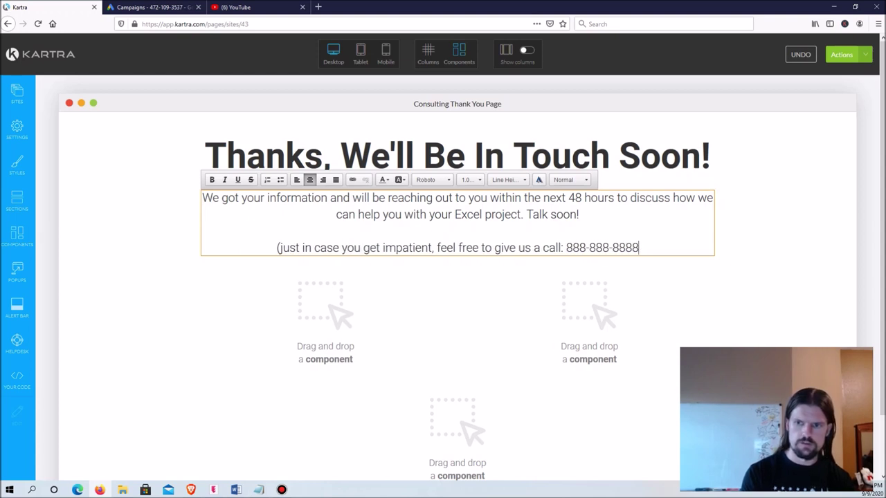
text())
Step: Finish the call-us note by closing its parenthesis after the phone number
key(Escape)
scroll(457, 277, down, 1)
scroll(457, 277, up, 1)
scroll(456, 277, down, 1)
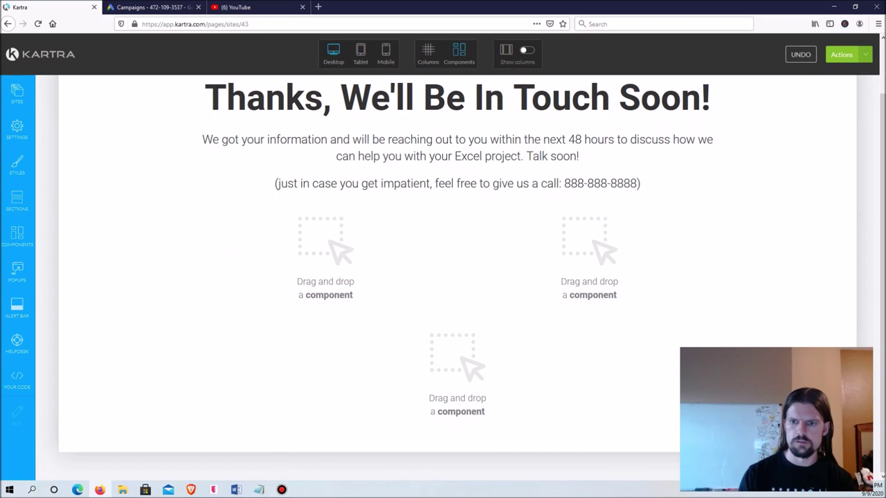
scroll(457, 277, up, 1)
Step: Turn on column outlines and delete the two empty drop-zone rows below the message
click(427, 52)
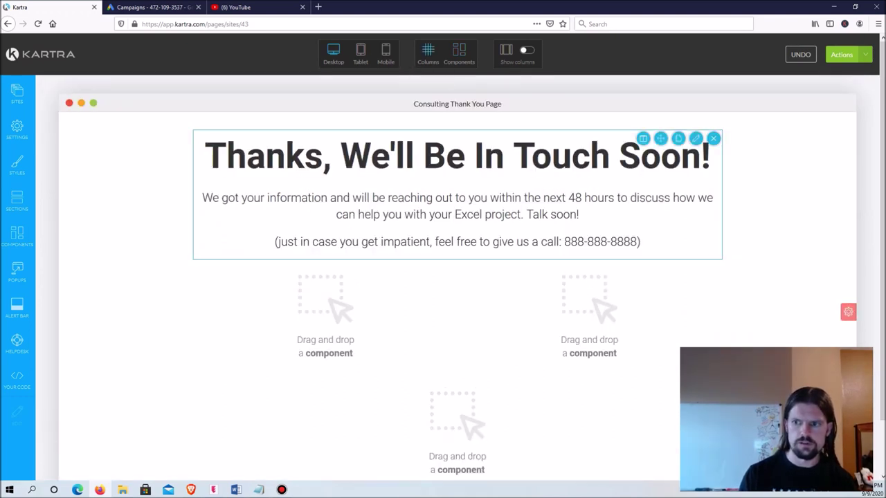
scroll(456, 277, down, 1)
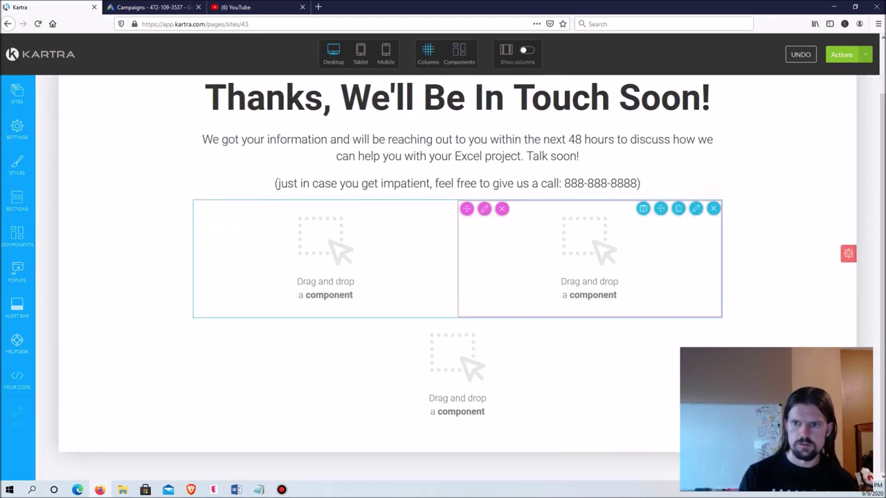
click(713, 208)
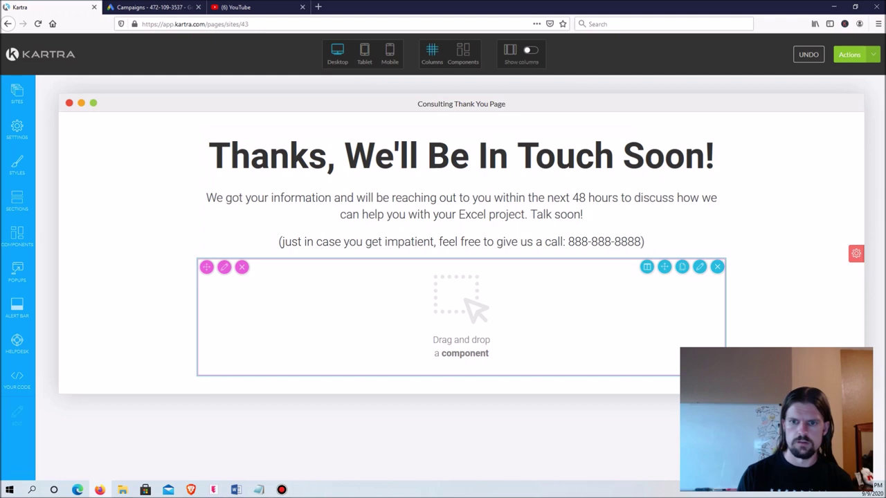
click(717, 267)
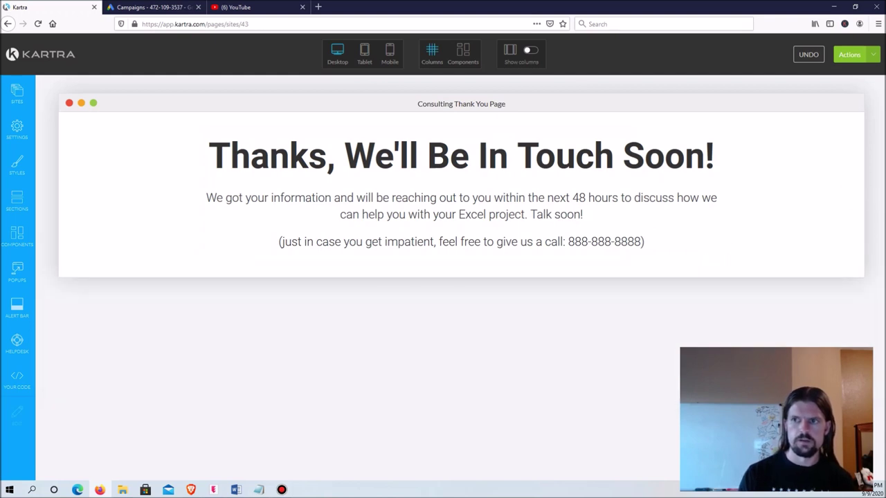
click(849, 54)
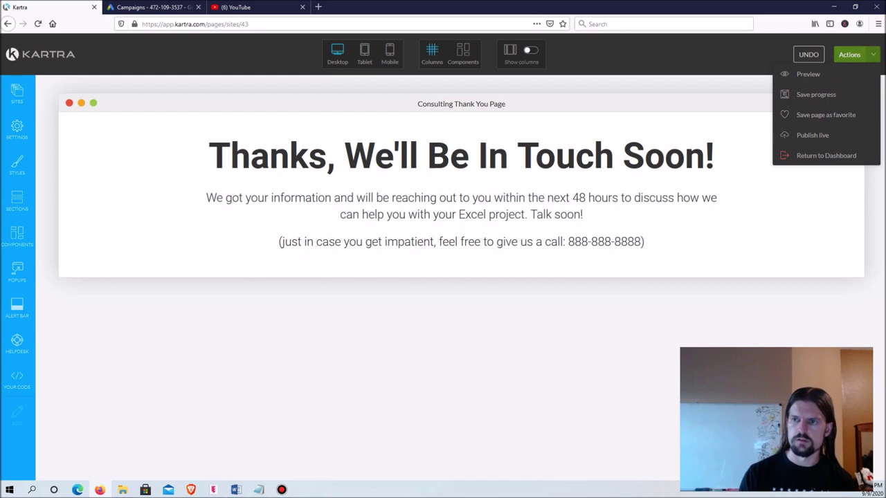
Step: Publish the page live with a direct link on the same domain, then return to the dashboard
click(812, 135)
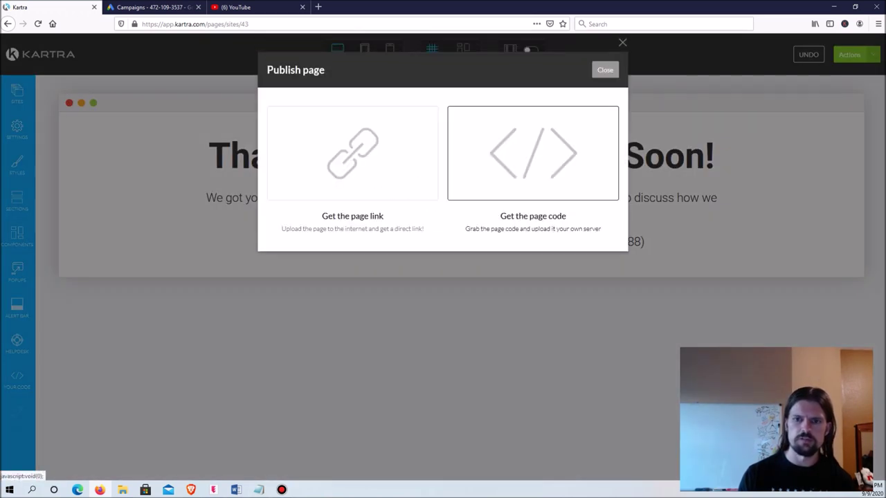
click(353, 153)
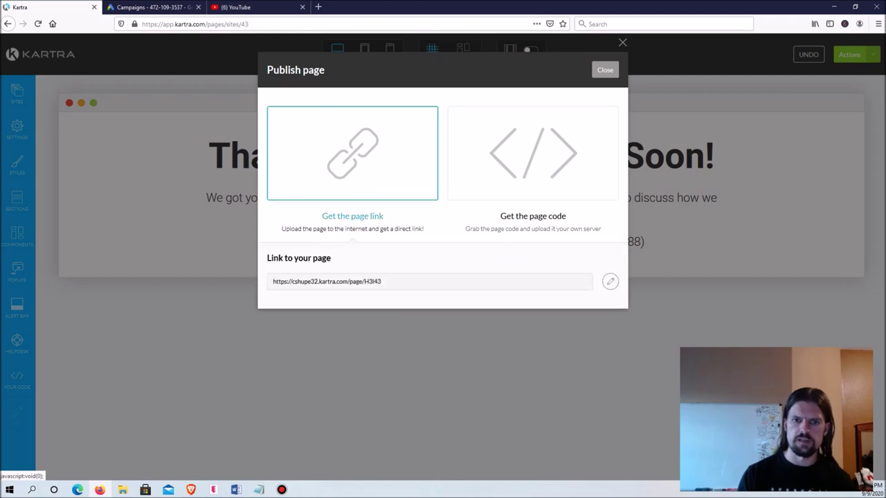
click(609, 281)
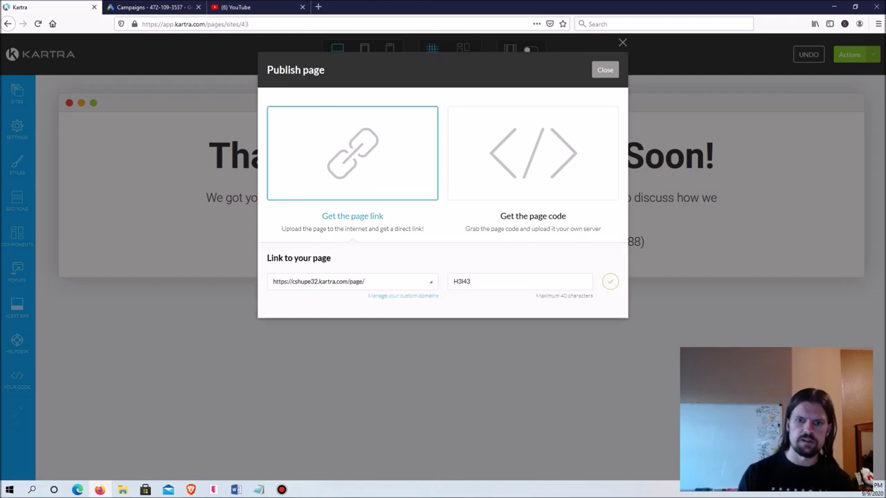
click(352, 280)
key(Escape)
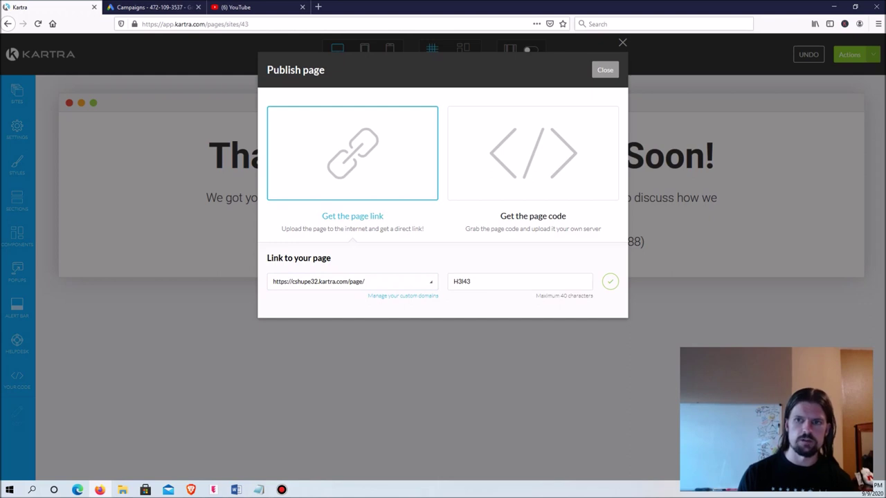
click(622, 42)
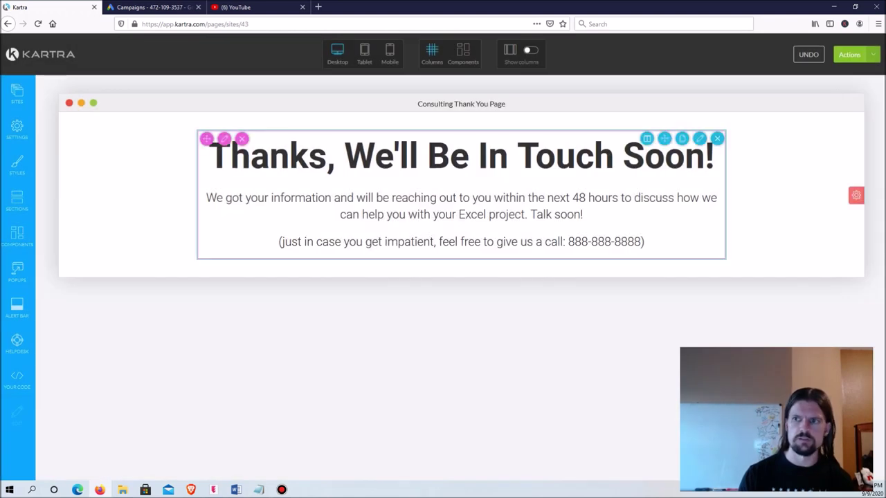
click(851, 54)
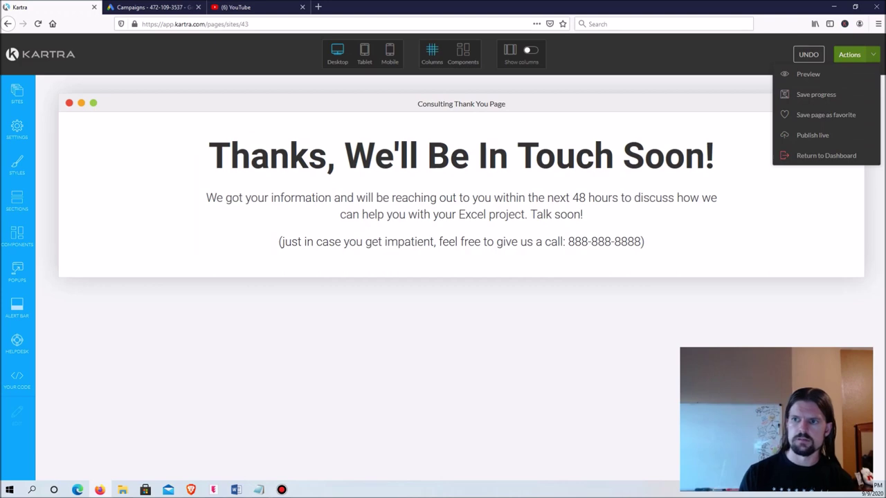
click(826, 155)
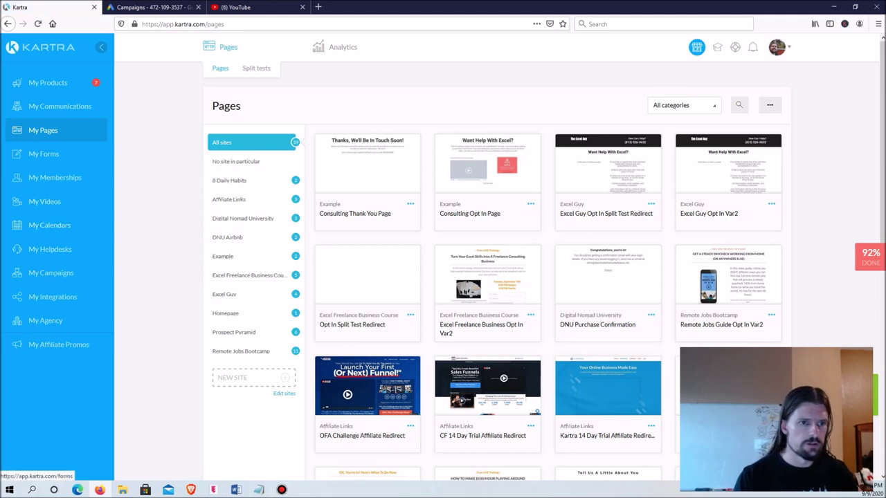
Step: Open the Example form from My Forms in edit mode
click(43, 154)
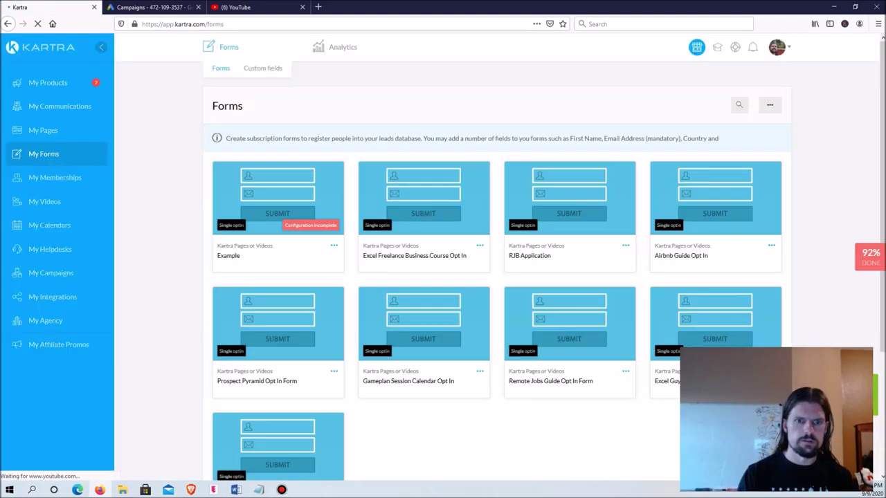
click(334, 245)
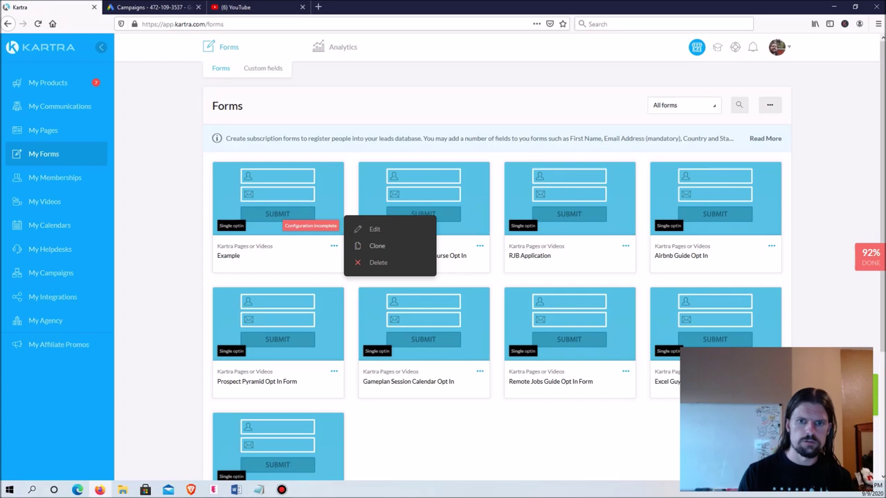
click(375, 229)
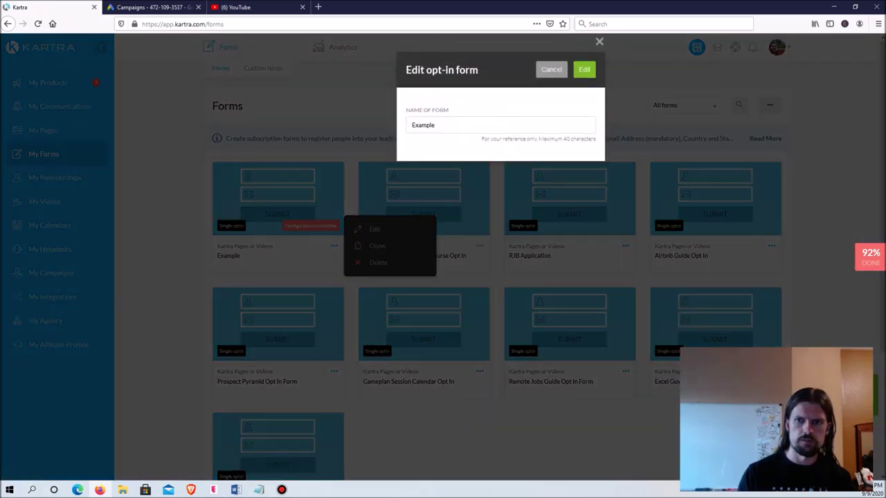
click(584, 69)
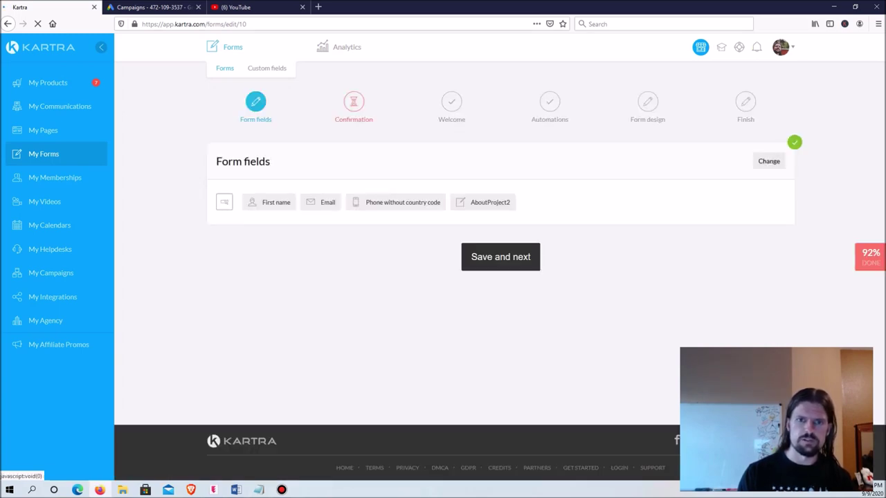
Step: Set the form's success page to the Kartra page Example > Consulting Thank You Page
click(500, 257)
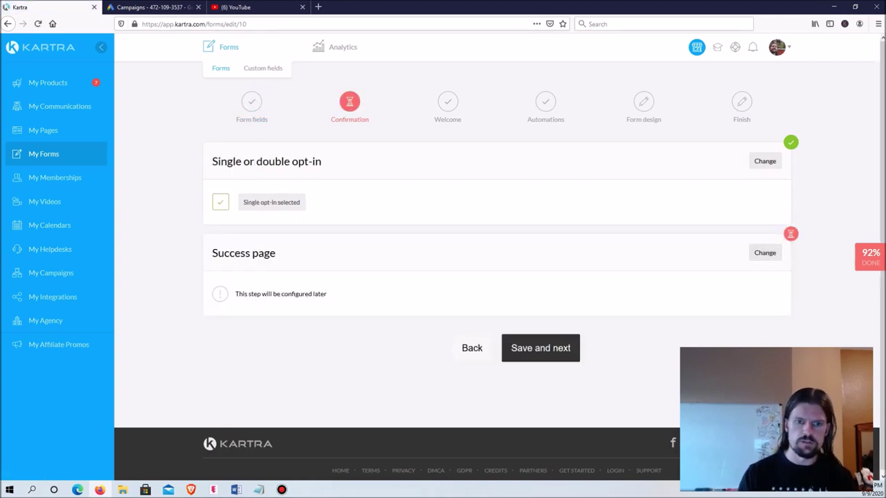
click(764, 253)
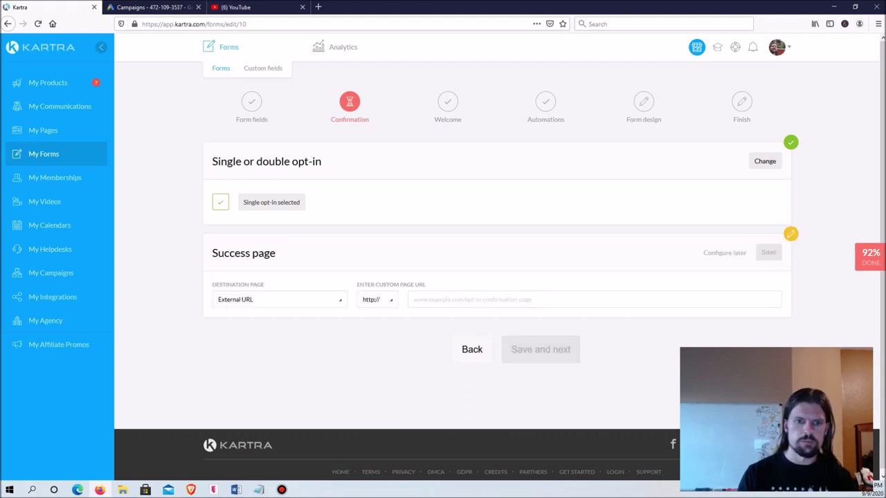
click(276, 299)
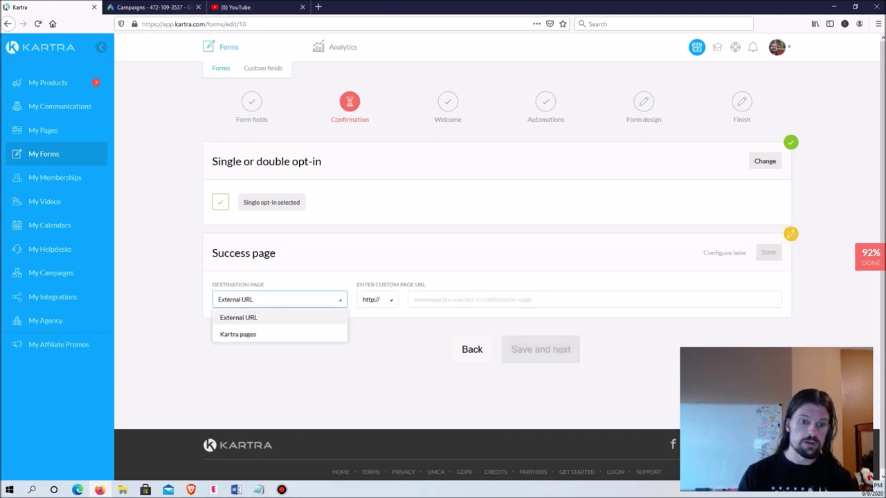
click(238, 334)
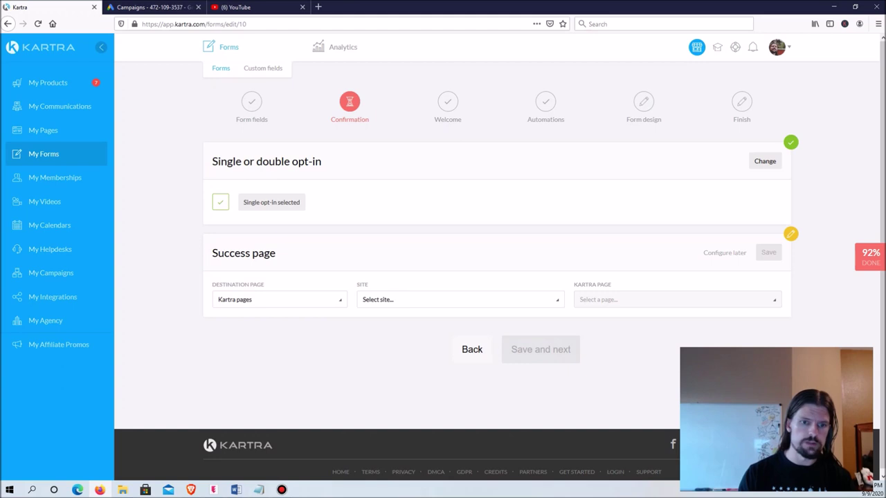
click(460, 299)
scroll(456, 239, down, 2)
click(376, 247)
click(677, 299)
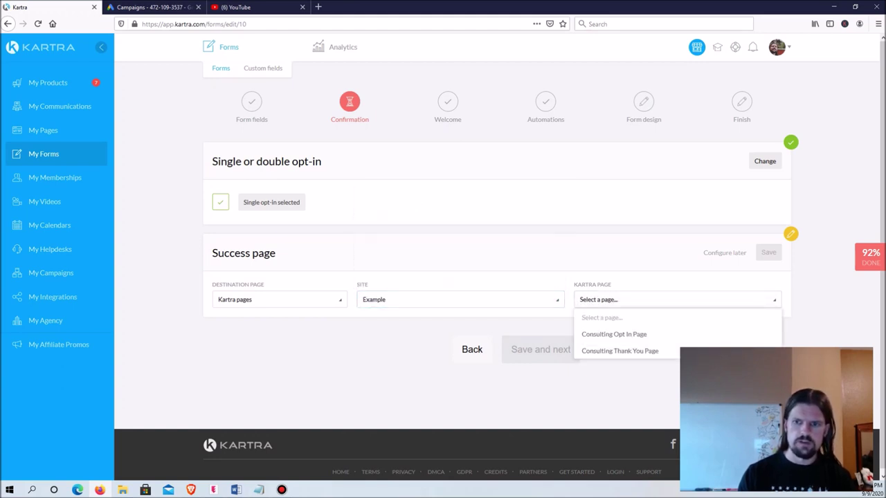
click(620, 351)
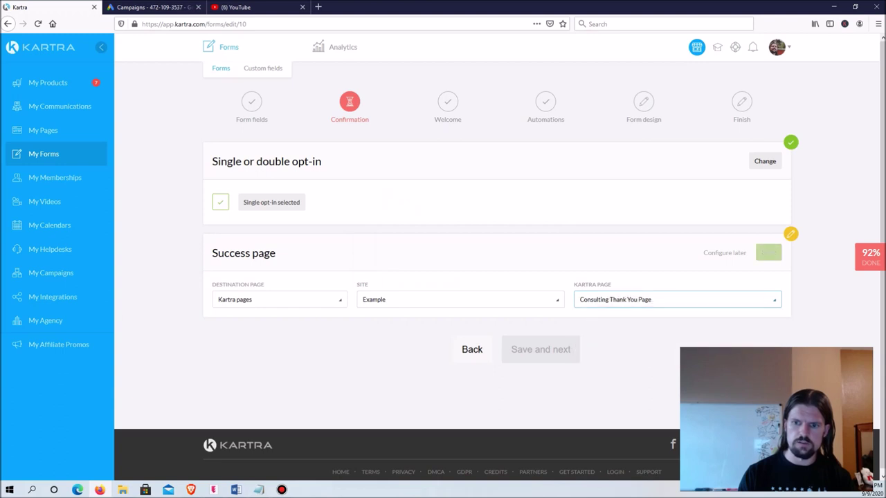
click(768, 252)
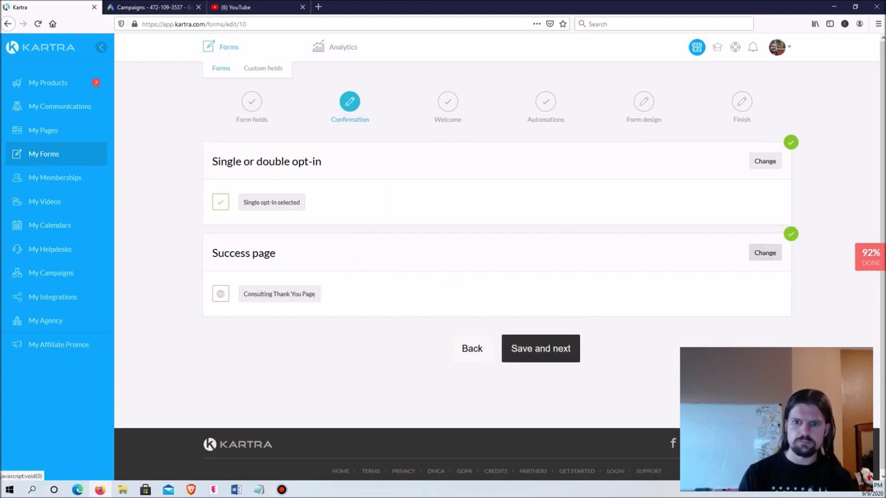
Step: Continue through Welcome, Automations and Design to finish the form, then go to Pages
click(540, 348)
click(540, 348)
scroll(485, 277, down, 3)
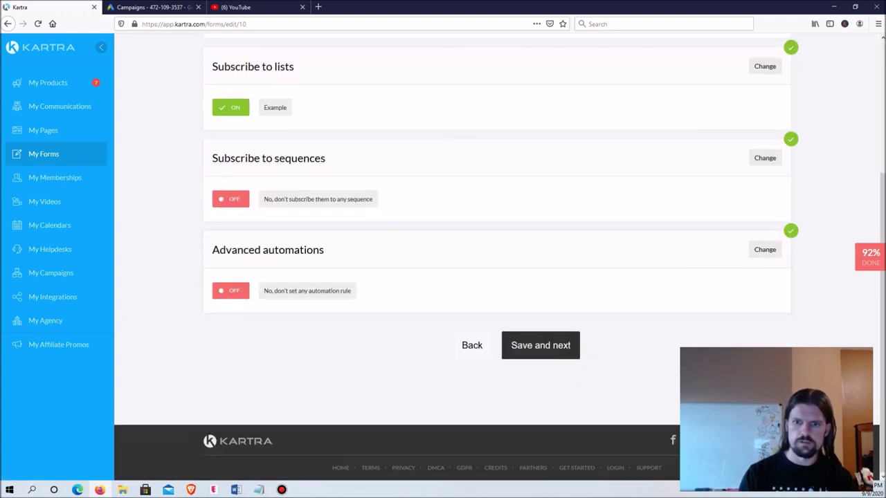
click(540, 346)
click(545, 257)
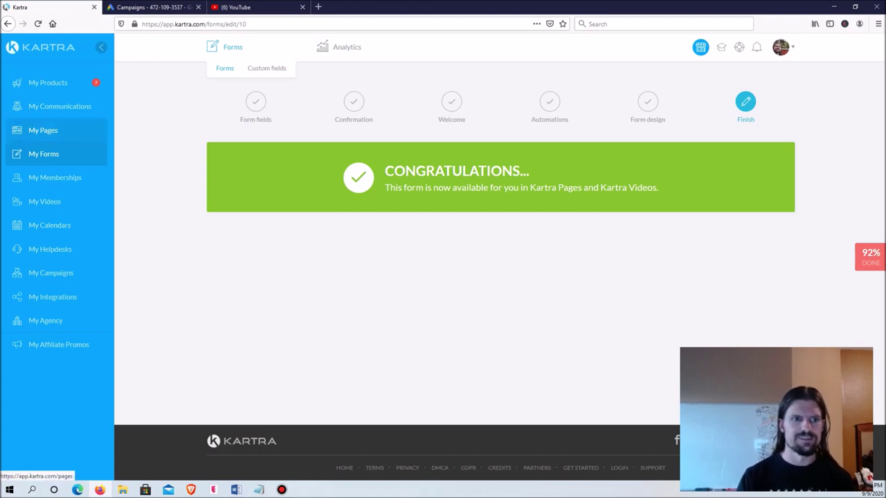
click(43, 131)
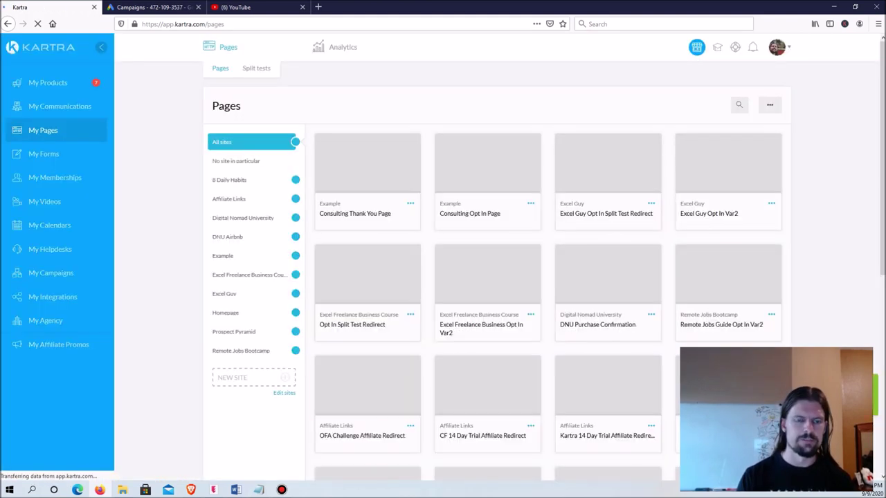
Step: Copy the Consulting Opt In Page's live link from the Example site into a new browser tab
click(228, 256)
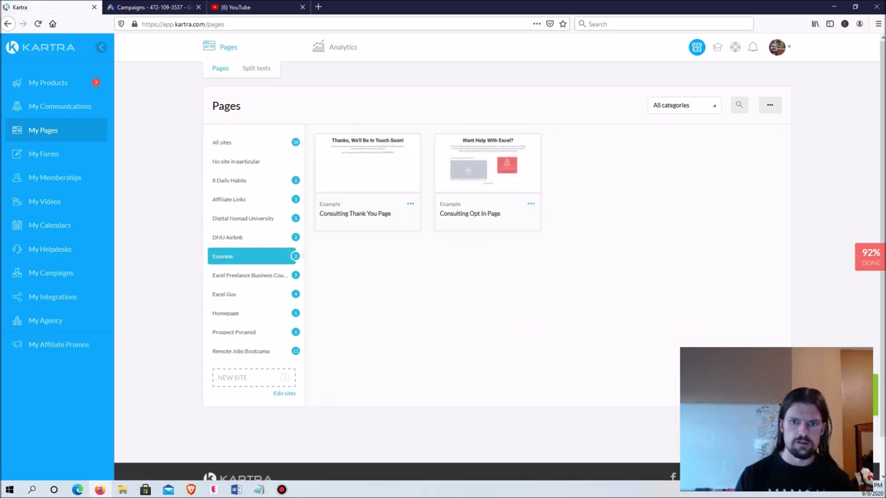
click(531, 203)
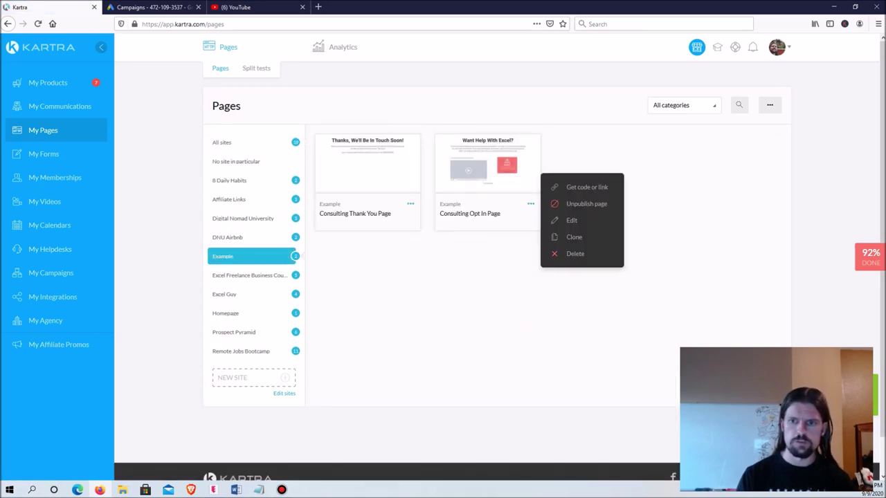
click(586, 187)
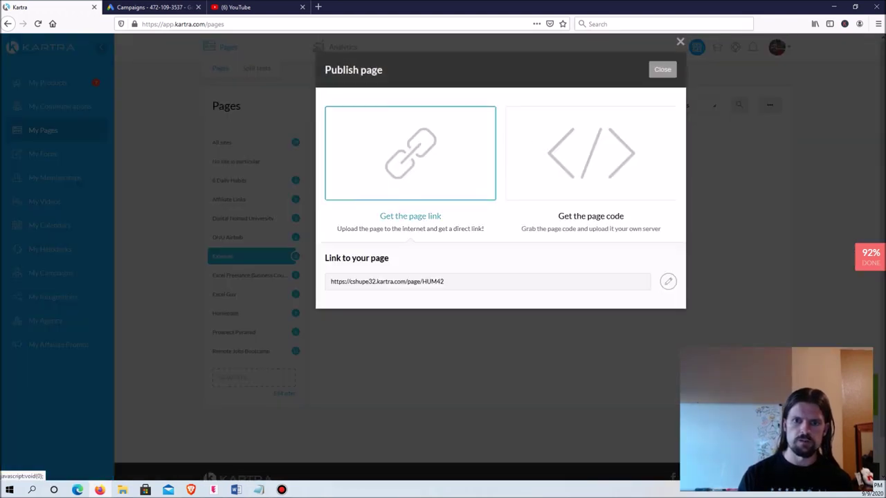
click(388, 281)
key(ctrl+c)
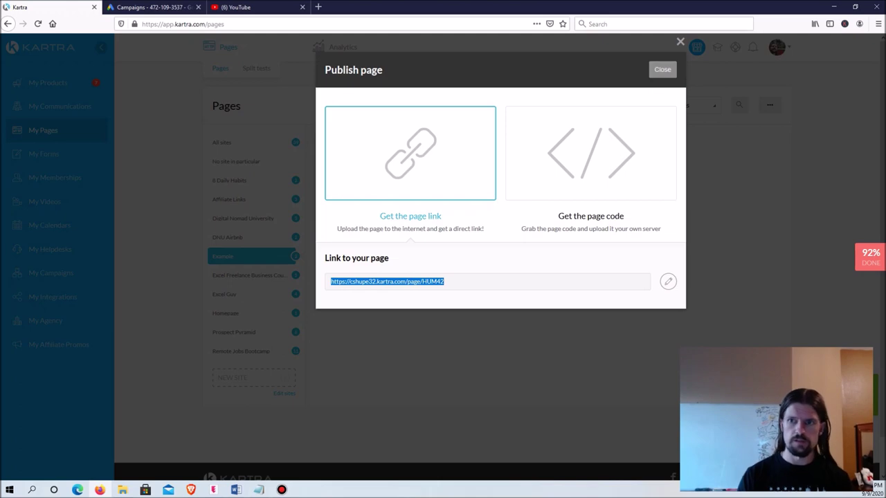
click(662, 70)
key(ctrl+t)
key(ctrl+v)
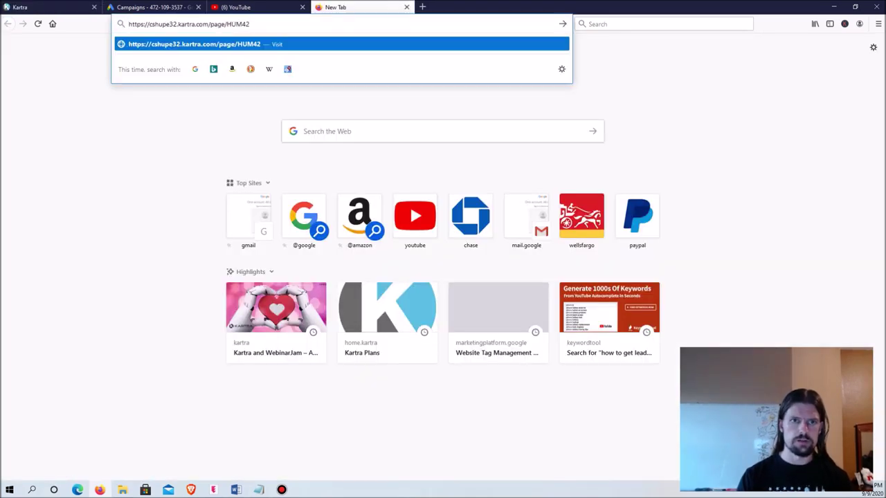
Step: Load the live opt-in page, fill in test name, e-mail, phone and project details, and submit
key(Return)
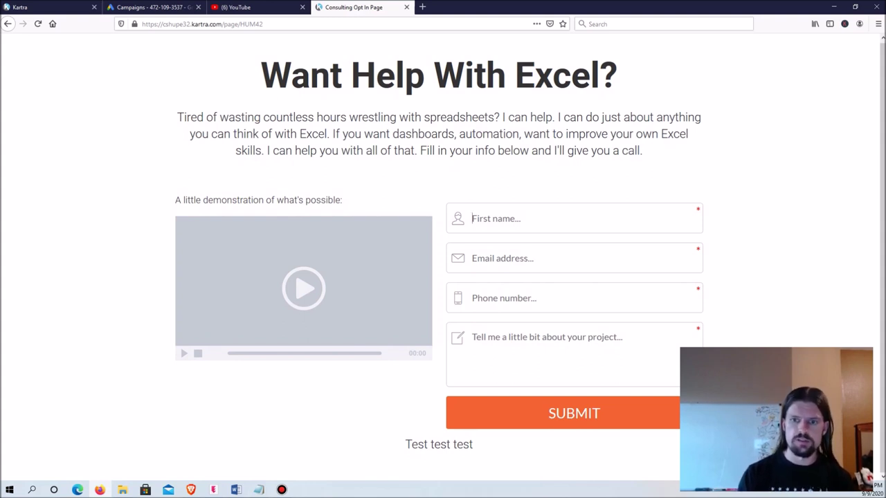
click(526, 218)
key(Down)
key(Down)
key(Return)
text(chri)
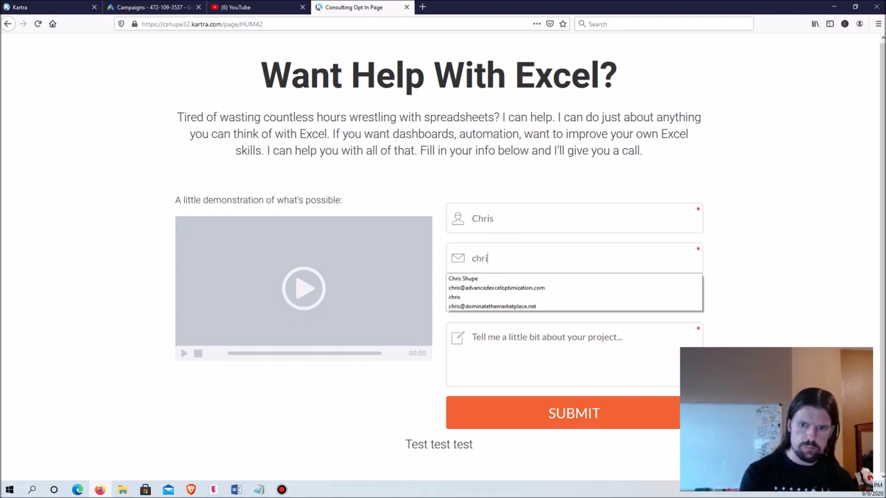
key(Down)
key(Down)
key(Down)
key(Down)
key(Return)
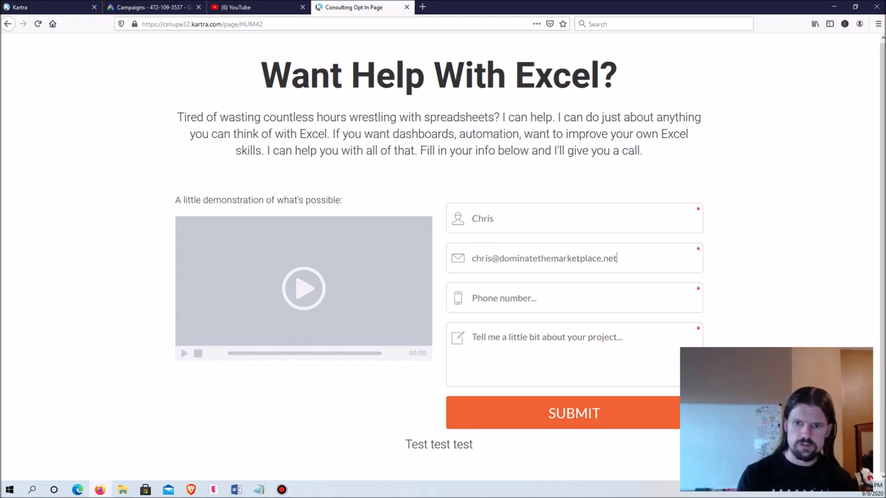
text(8888888888)
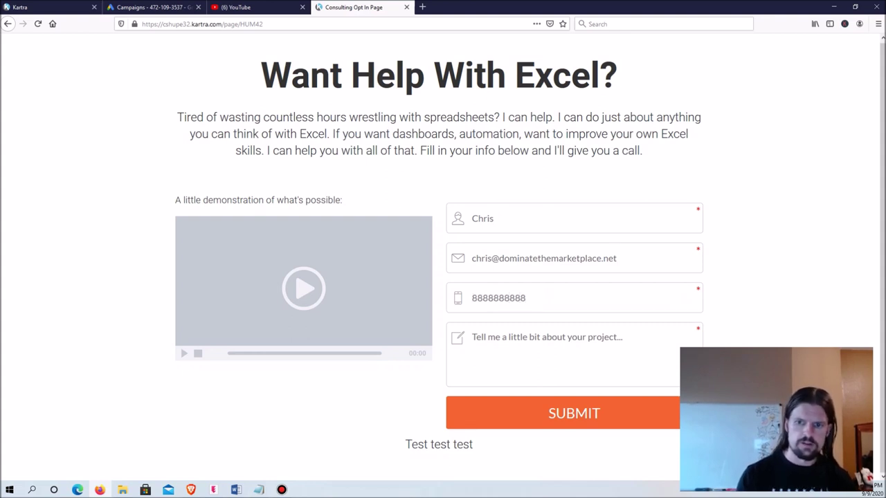
text(test)
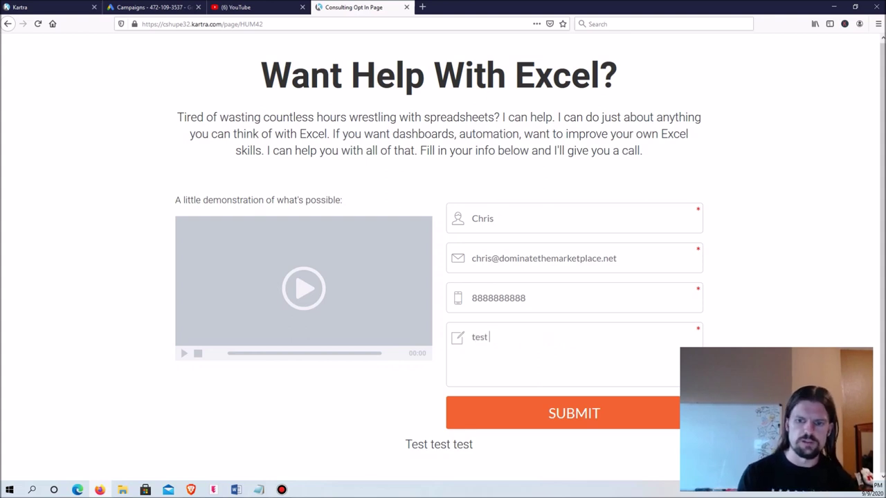
click(692, 414)
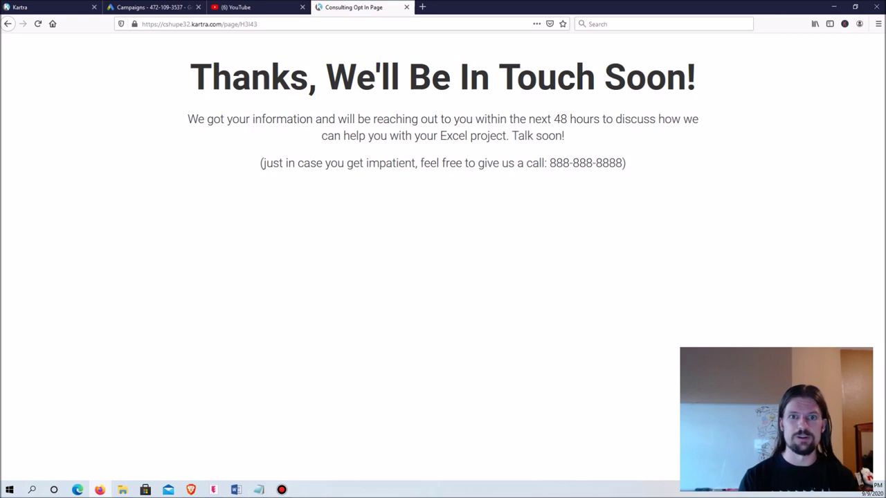
Step: Open the new test lead's profile from the Example list under Leads > Lists
click(42, 7)
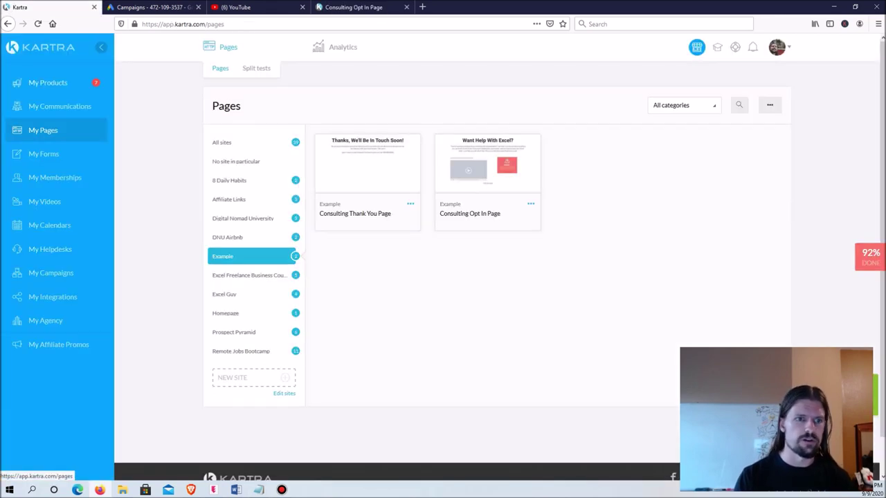
click(59, 106)
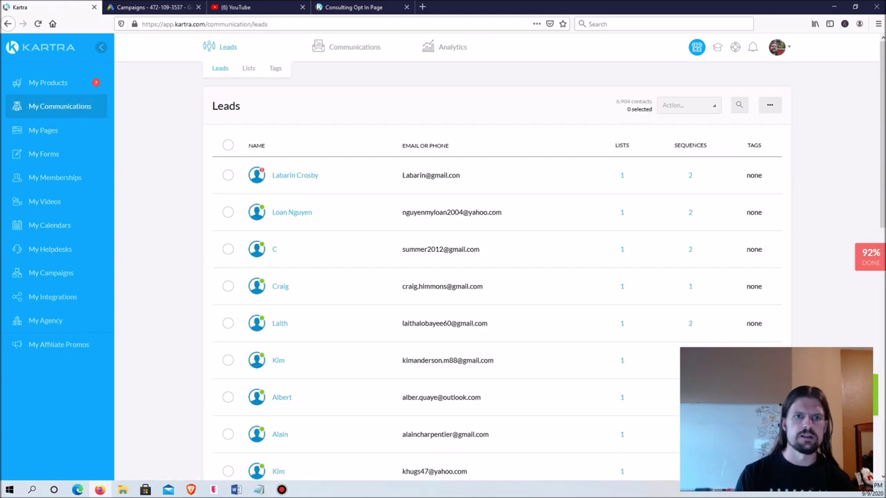
click(249, 68)
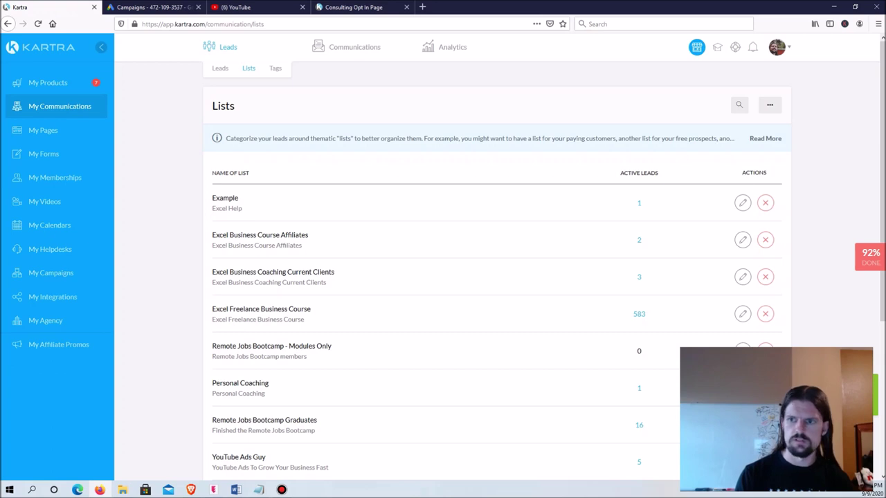
click(742, 202)
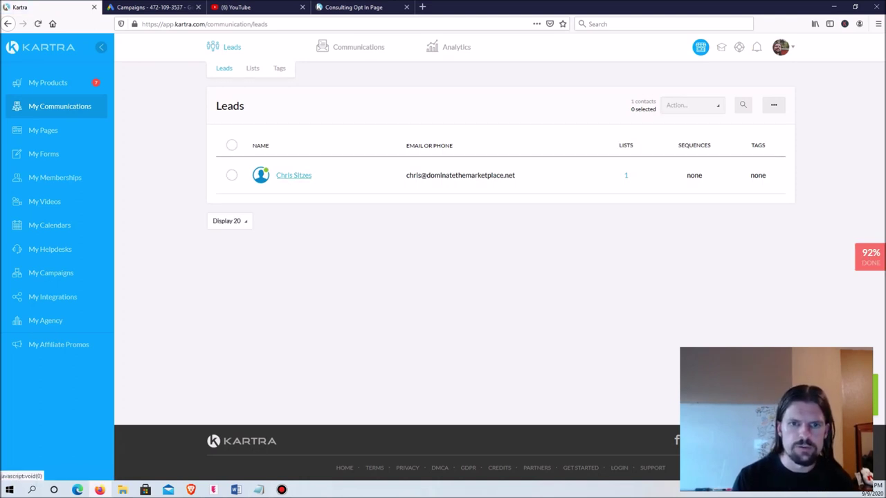
click(294, 176)
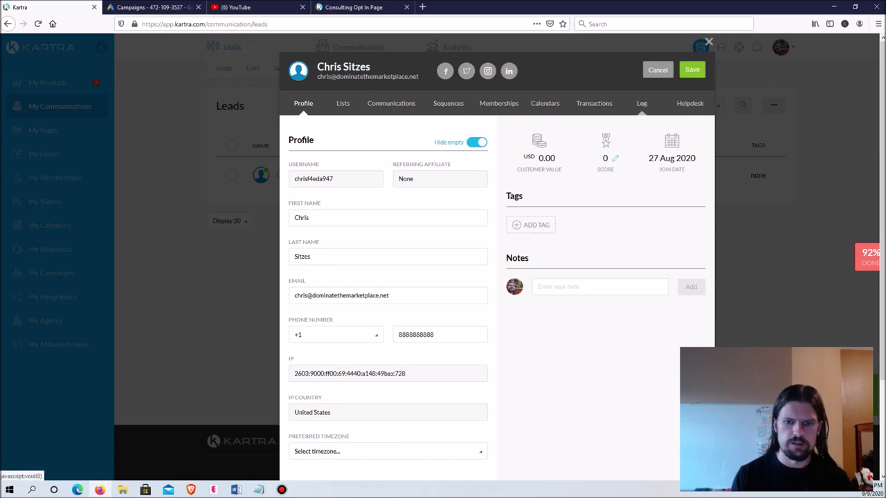
Step: Open the lead's Log tab and load the older activity entries
click(641, 104)
scroll(497, 263, down, 10)
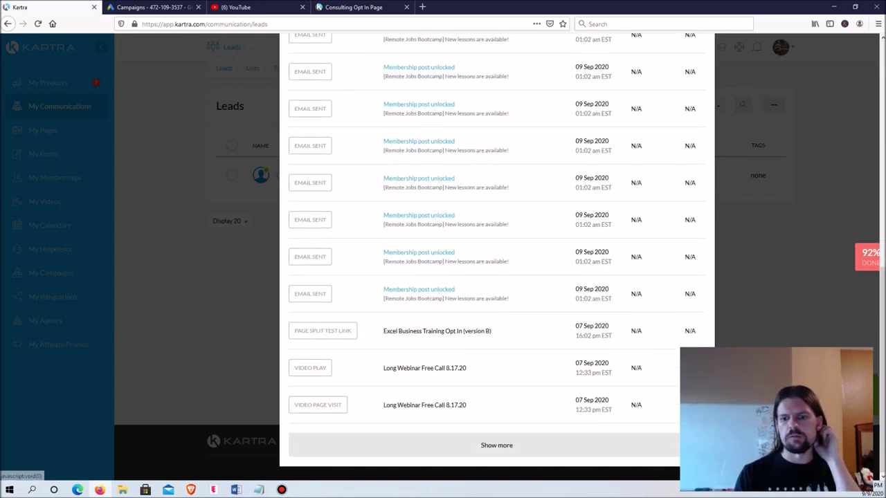
click(496, 445)
scroll(496, 263, down, 10)
scroll(496, 263, up, 15)
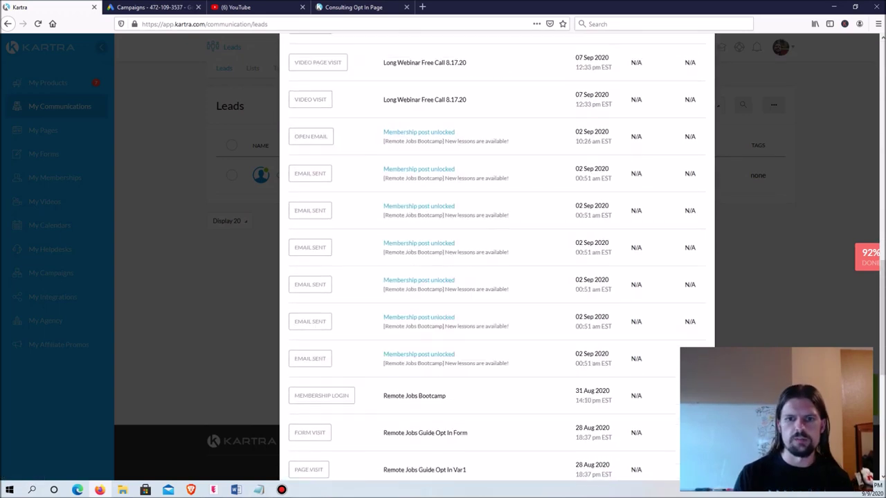
scroll(496, 262, up, 3)
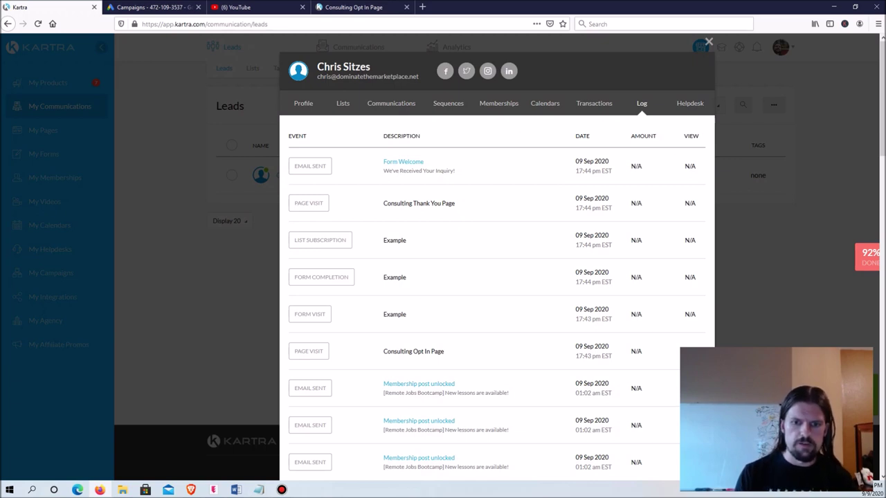
Step: Highlight the opt-in page visit, Example form completion, list subscription and thank-you page visit entries
drag(384, 351, 445, 350)
click(444, 350)
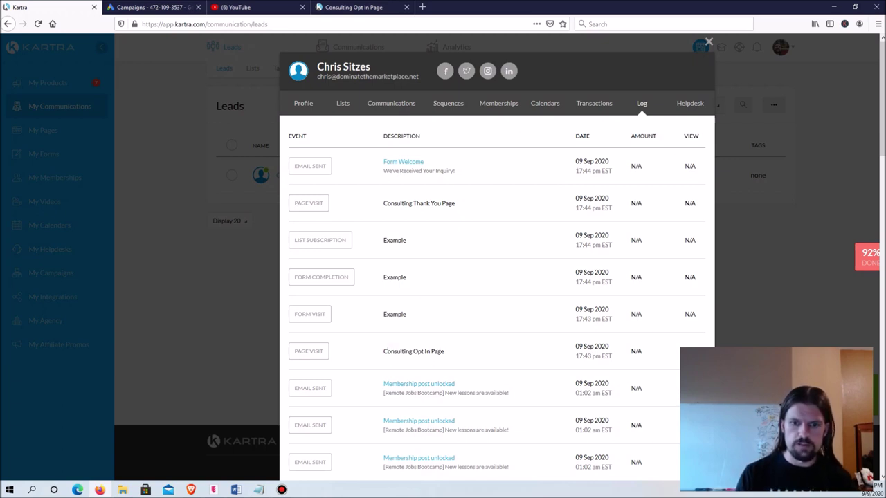
double_click(394, 277)
click(394, 276)
double_click(394, 240)
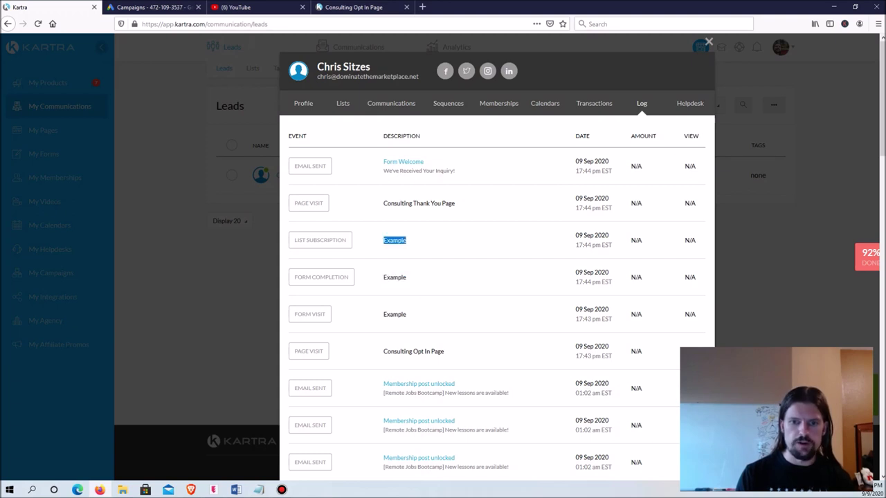
click(394, 240)
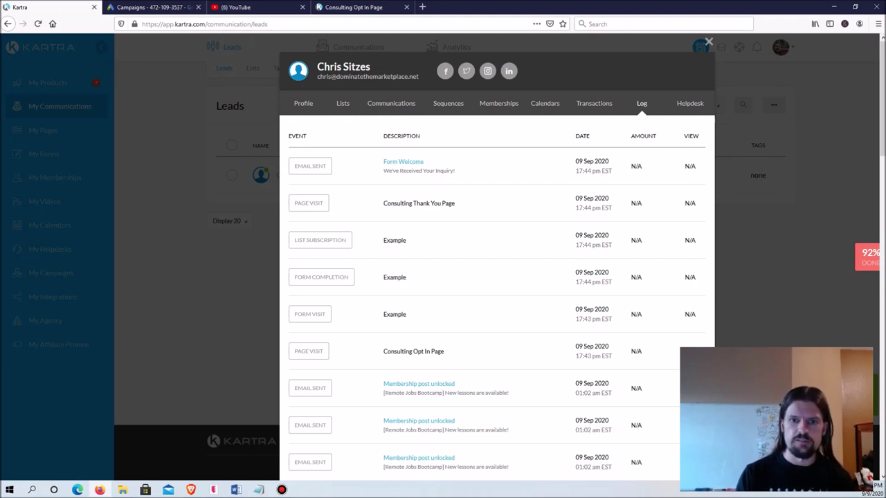
triple_click(418, 203)
click(419, 203)
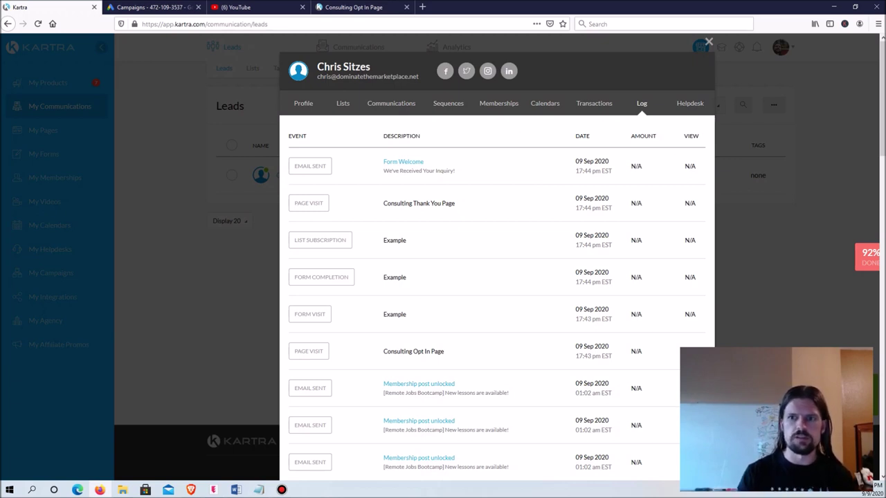
Step: Return to the Consulting Opt In Page tab with its test form filled in
click(354, 7)
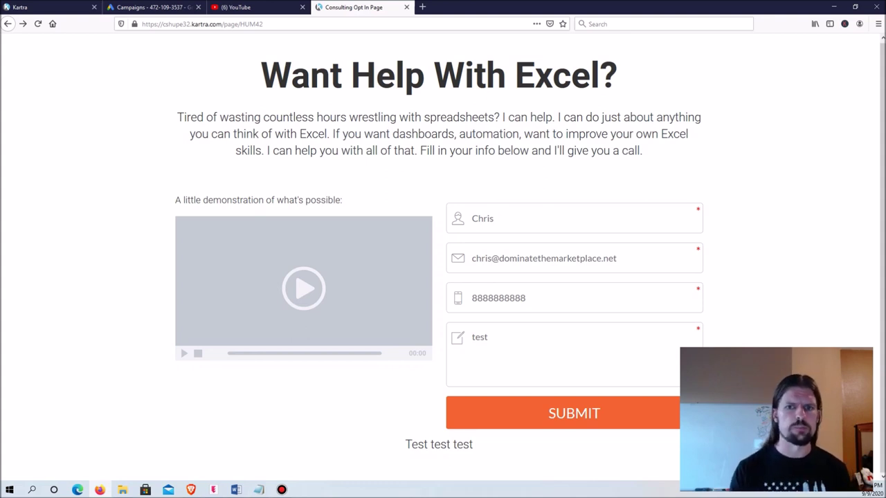
scroll(443, 276, up, 1)
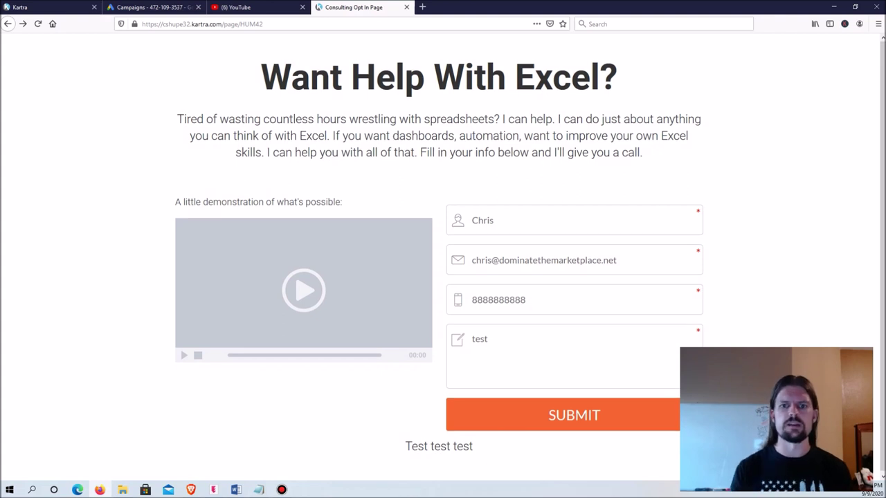